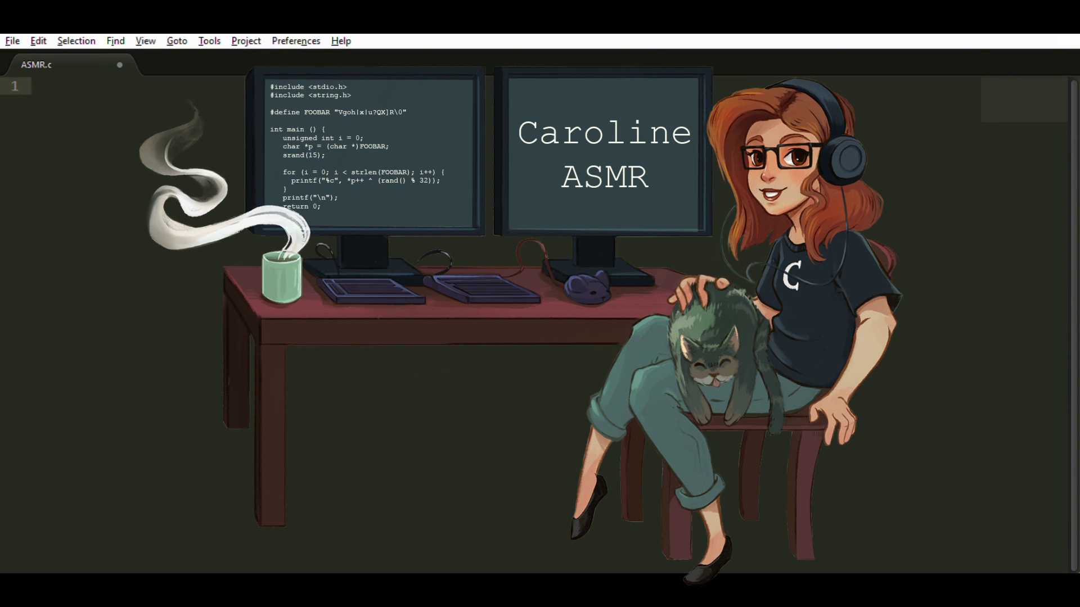
text(printf(")
text(Good evening :)
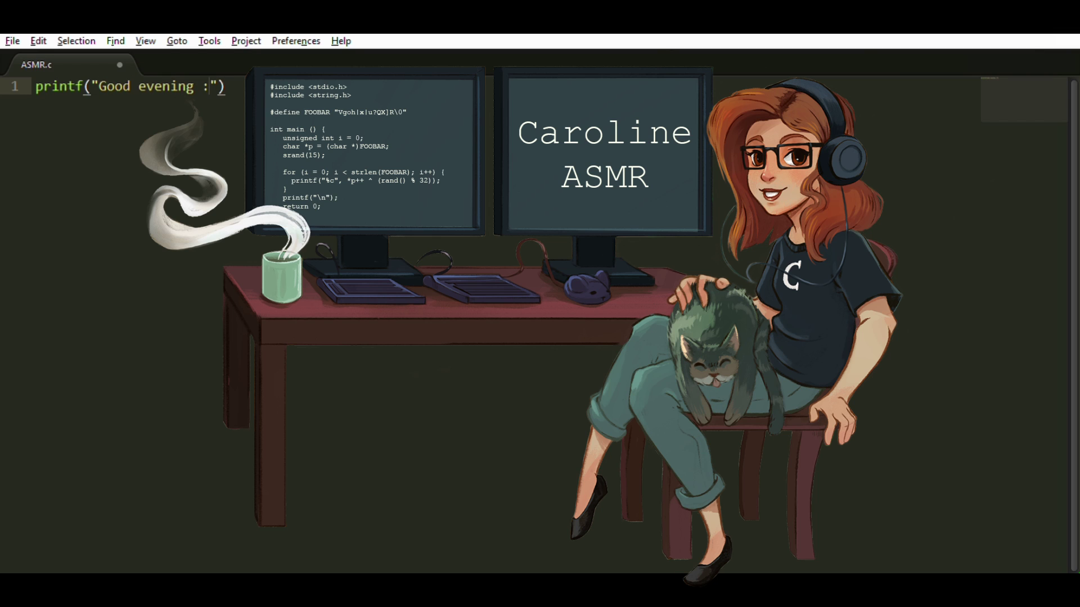
text(o) and welcome to)
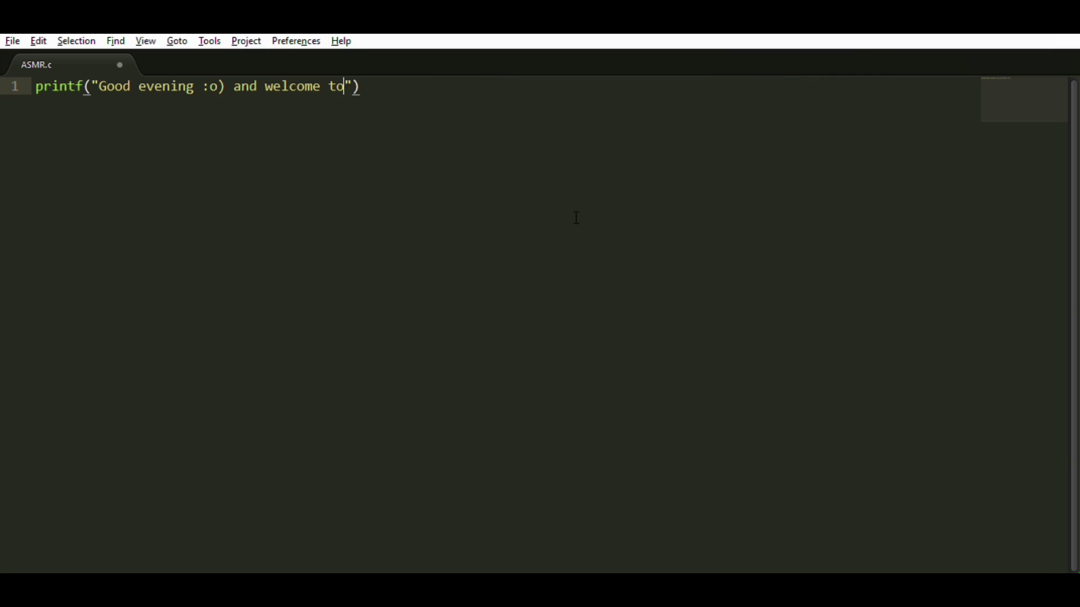
text( part 4 of this C )
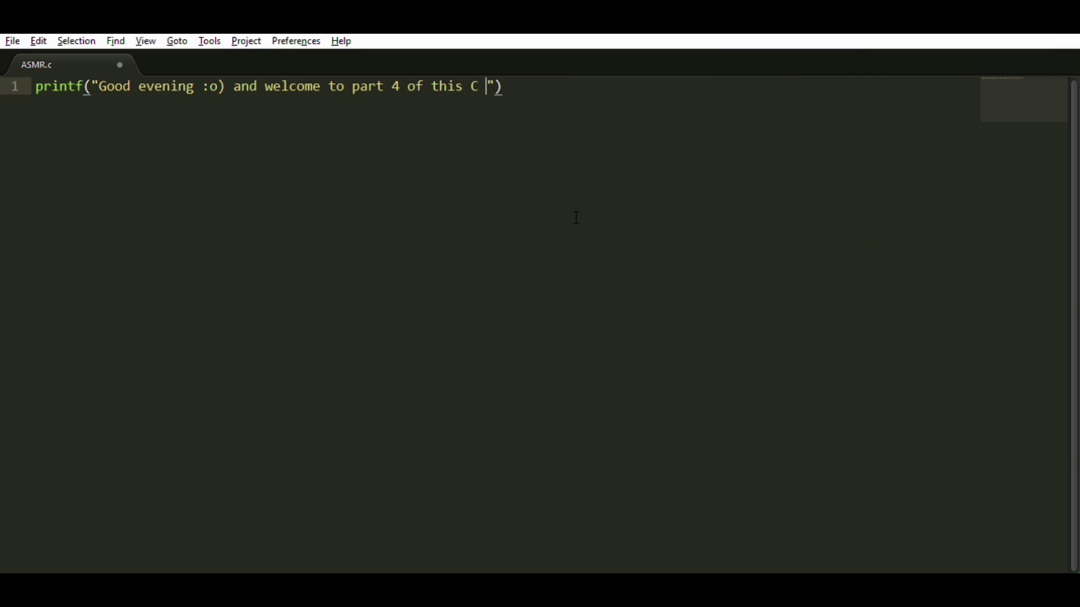
text(programming ASMR s)
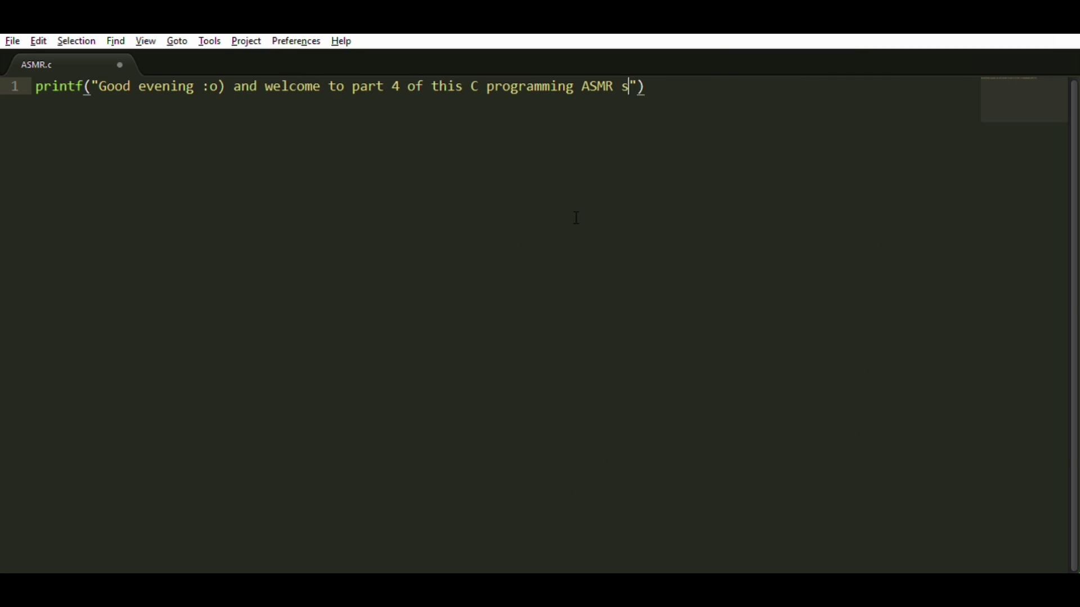
text(eries.\n)
Write four intro printf lines welcoming viewers to part 4, ending with "Let's jump right in.".
key(Return)
text(printf("I)
text(n this video, I'm )
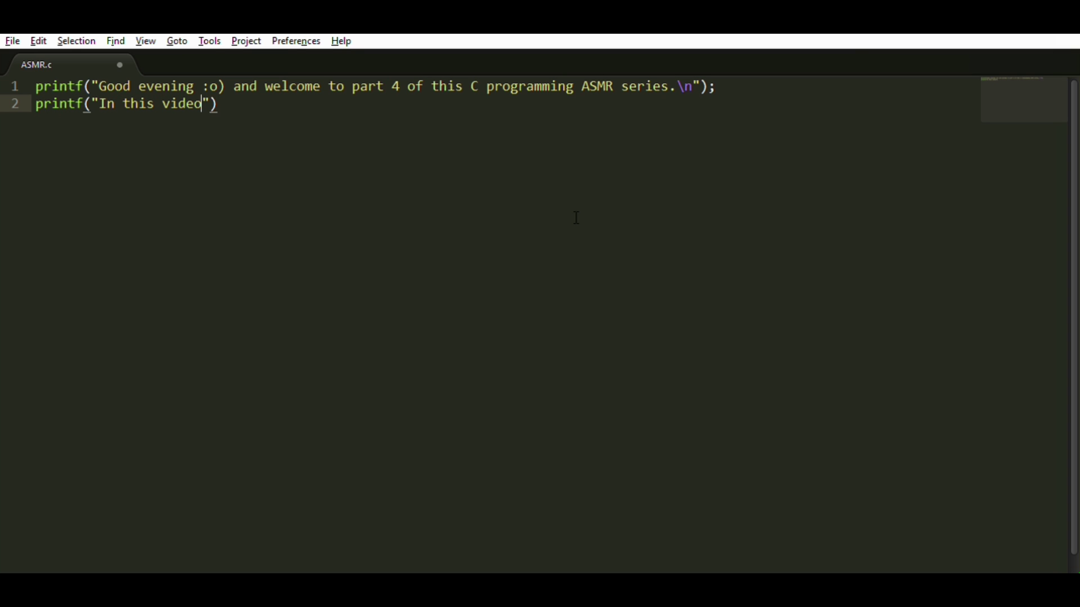
text(going to show you 8 dif)
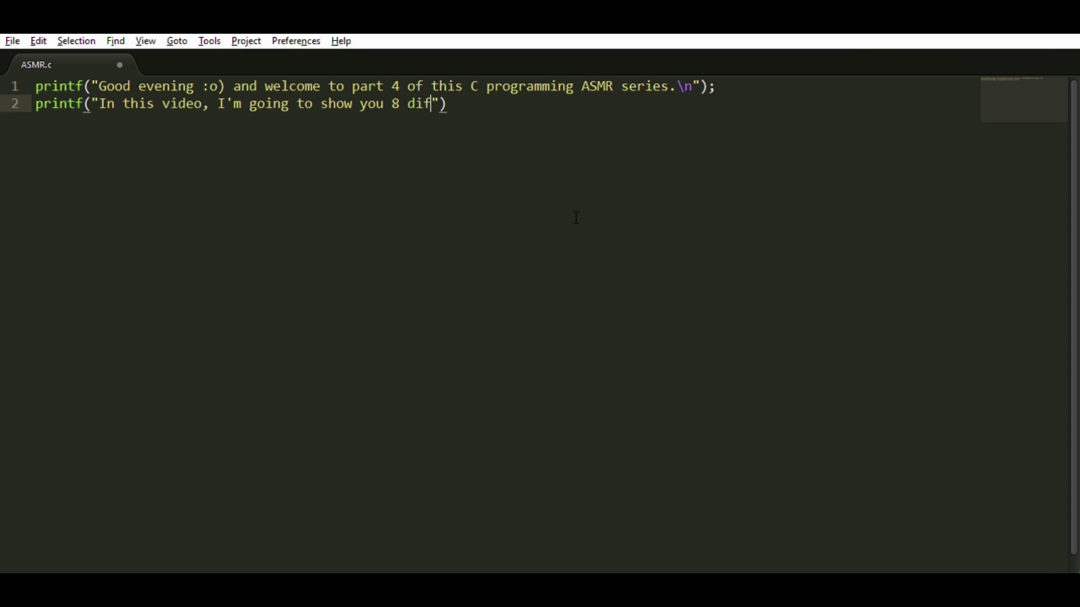
text(ferent ways you c)
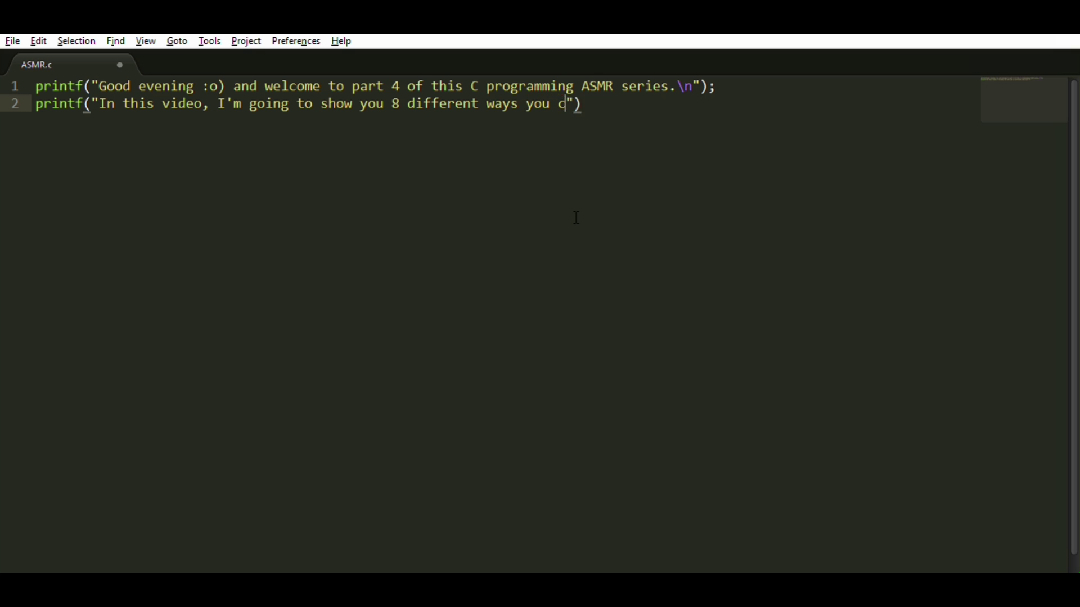
text(an break your program.\n)
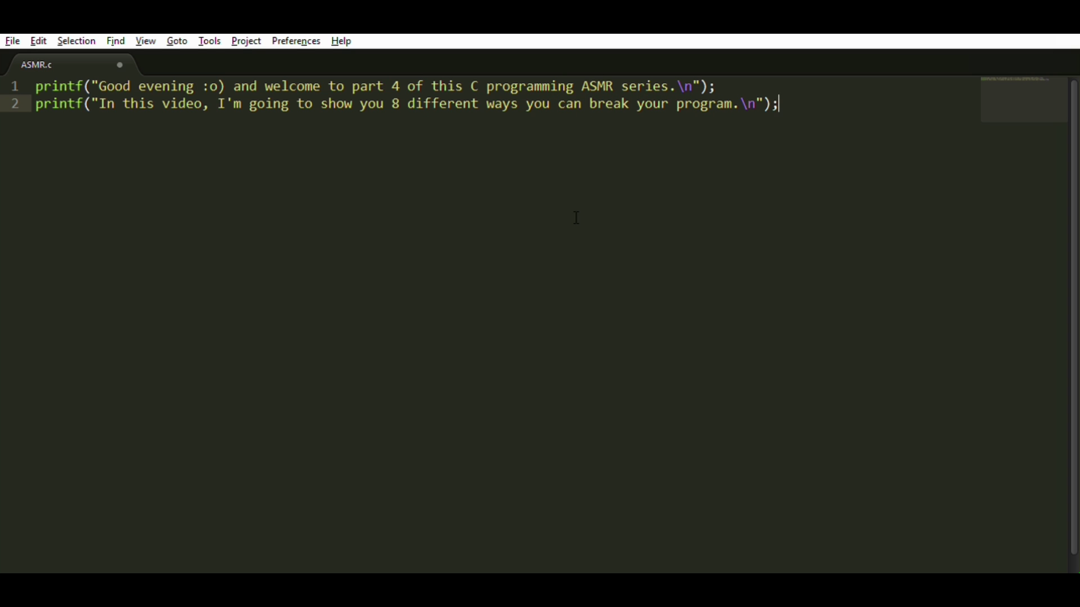
key(Return)
text(pr)
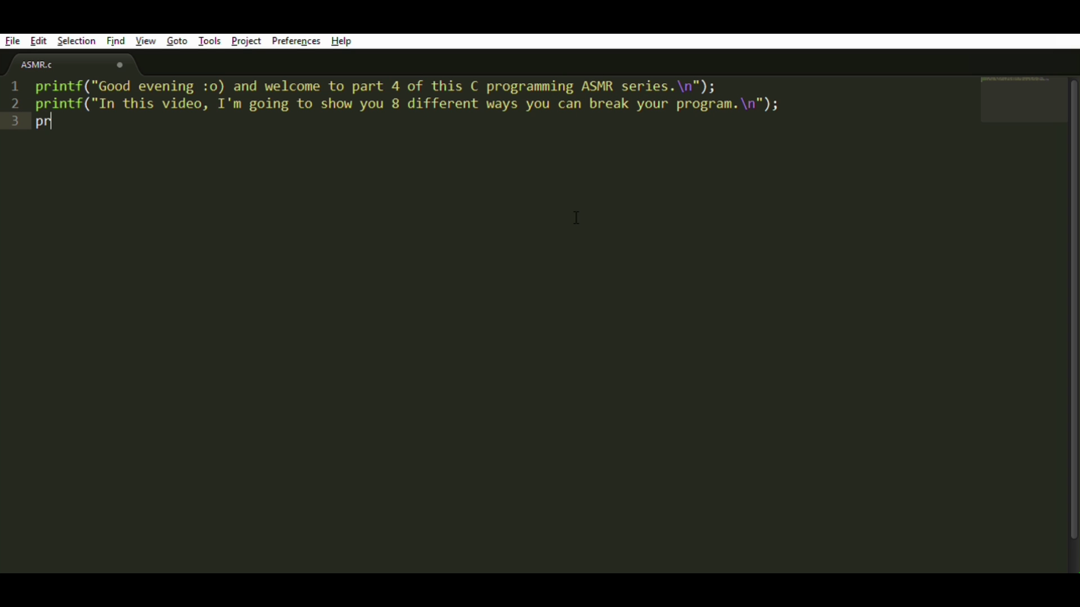
text(intf("I hope you'll find)
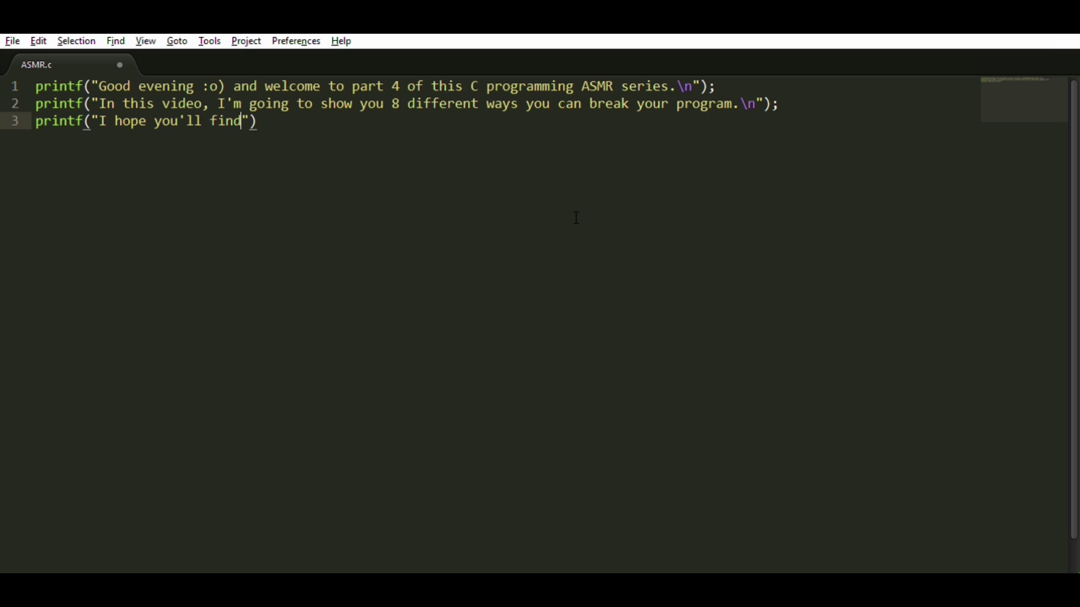
text( it entertaining, )
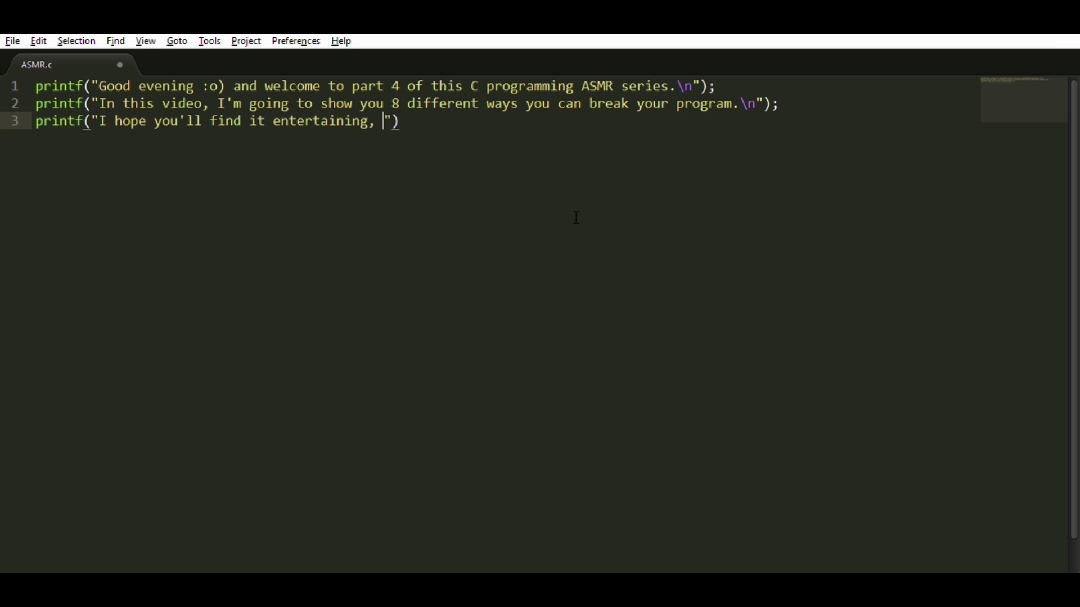
text(educational, and most importantly : relaxing.\)
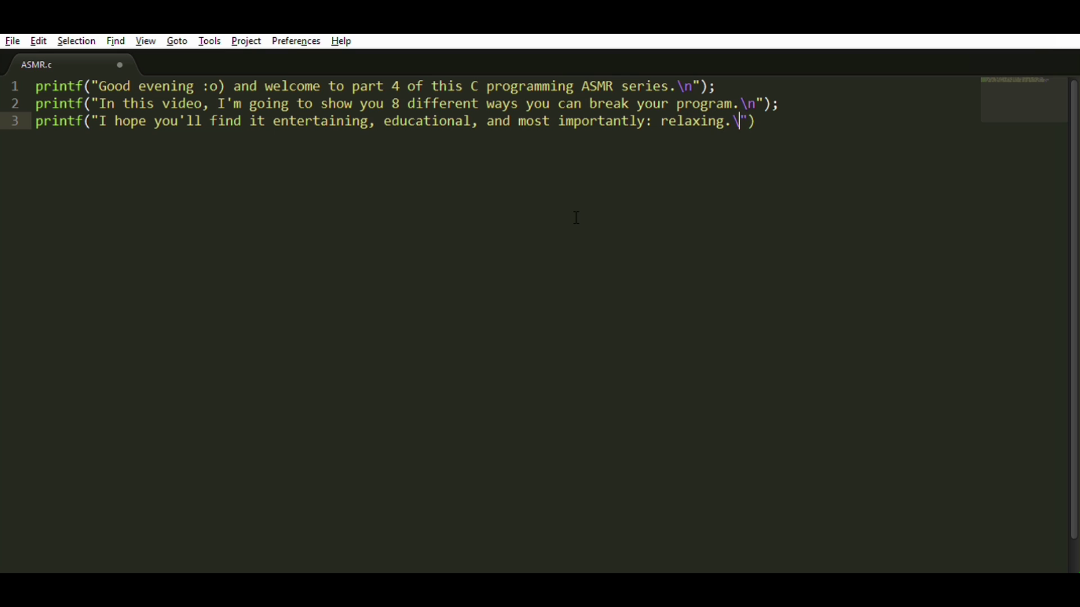
text(;)
key(Return)
text(tf(")
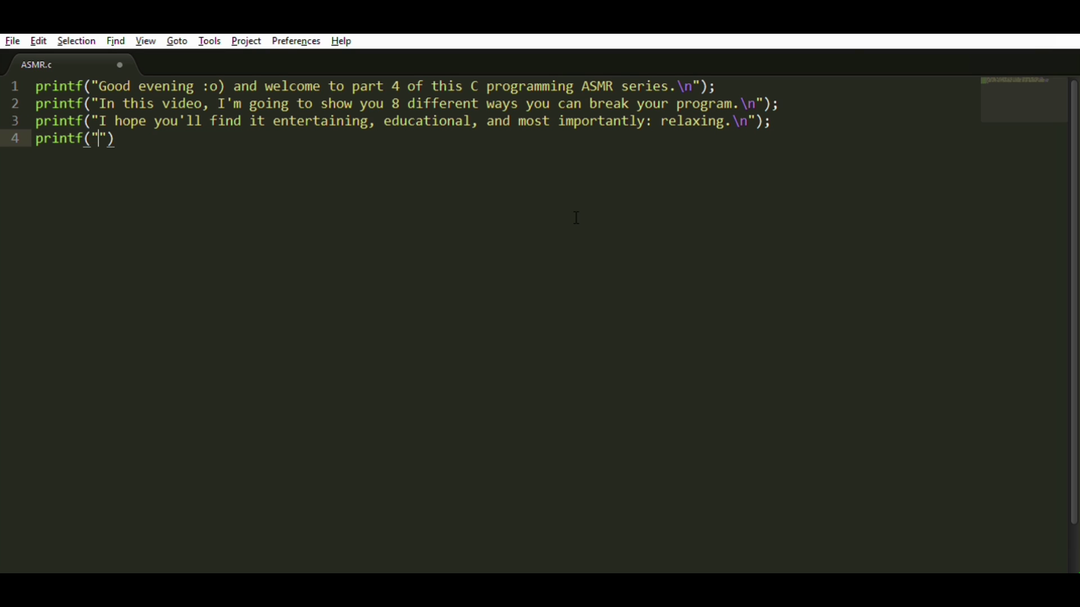
text(Let's jump right in.\)
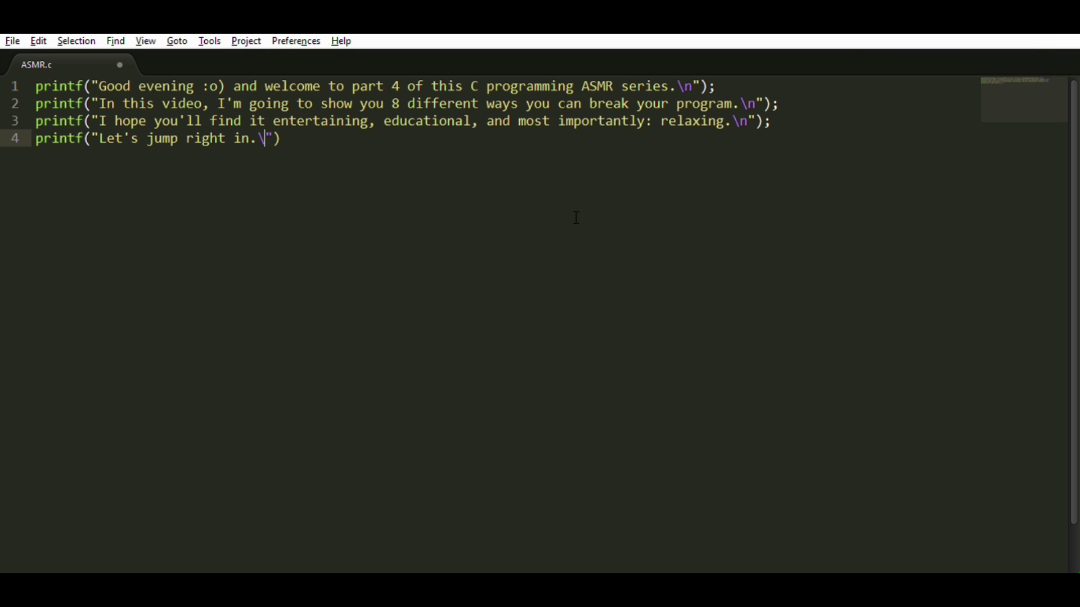
key(Return)
key(Return)
text(printf)
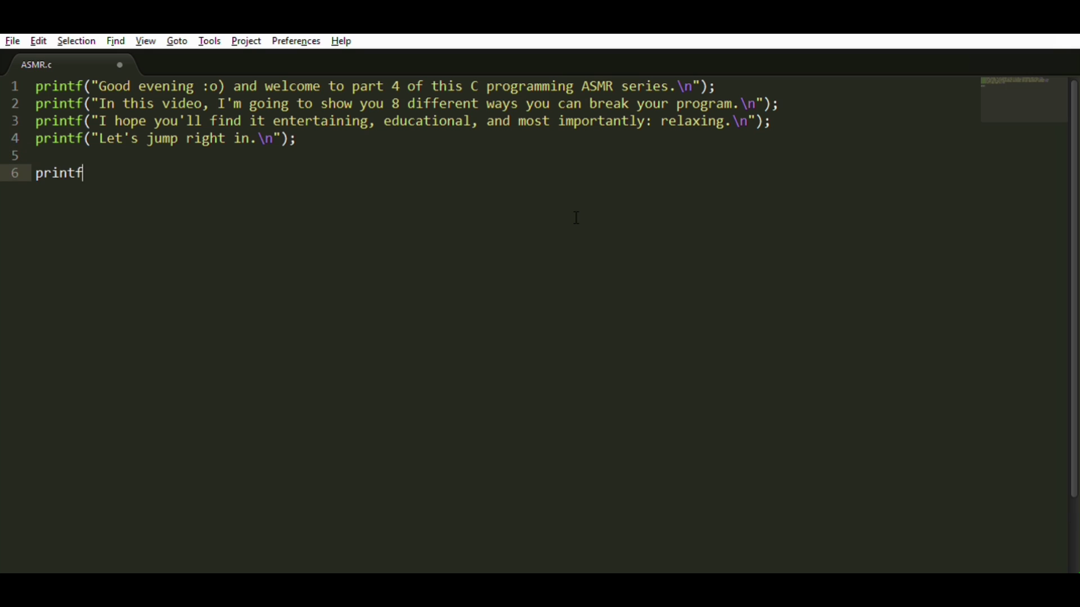
text(("One way you can )
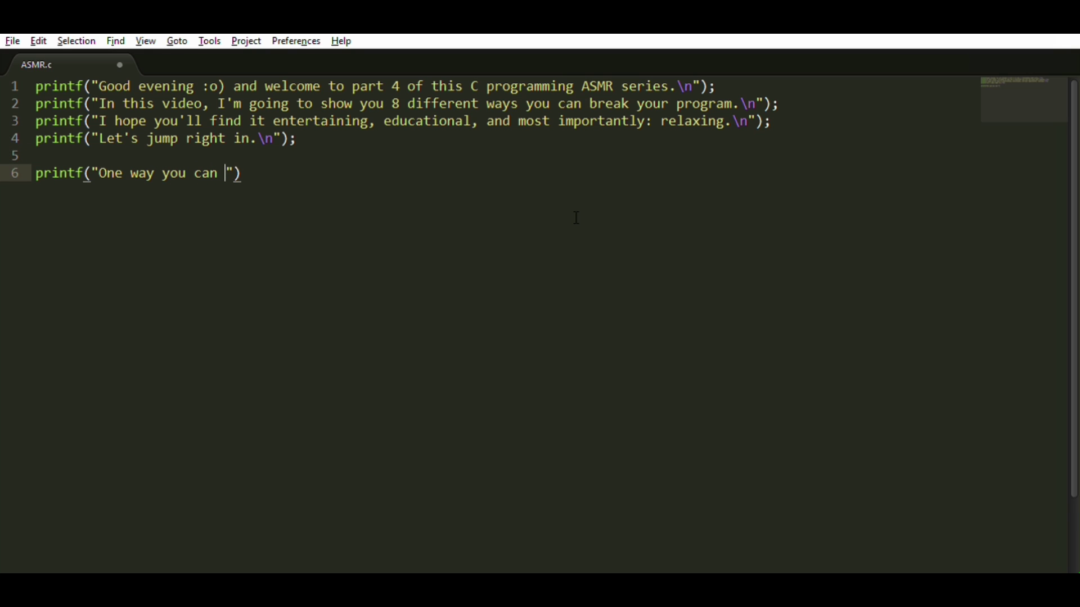
text(break your program is )
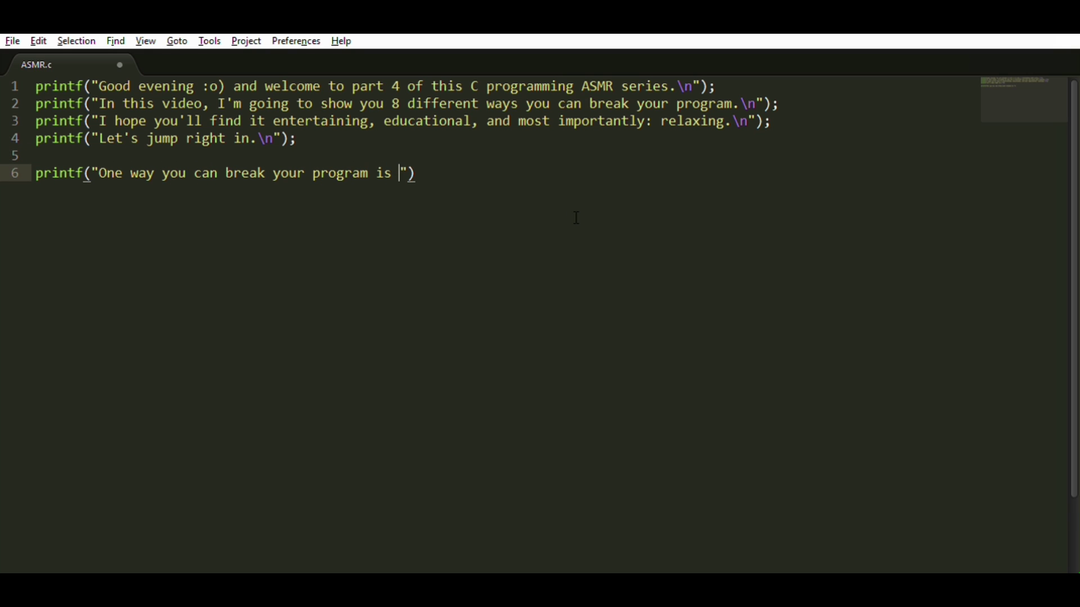
text(by creating an uni)
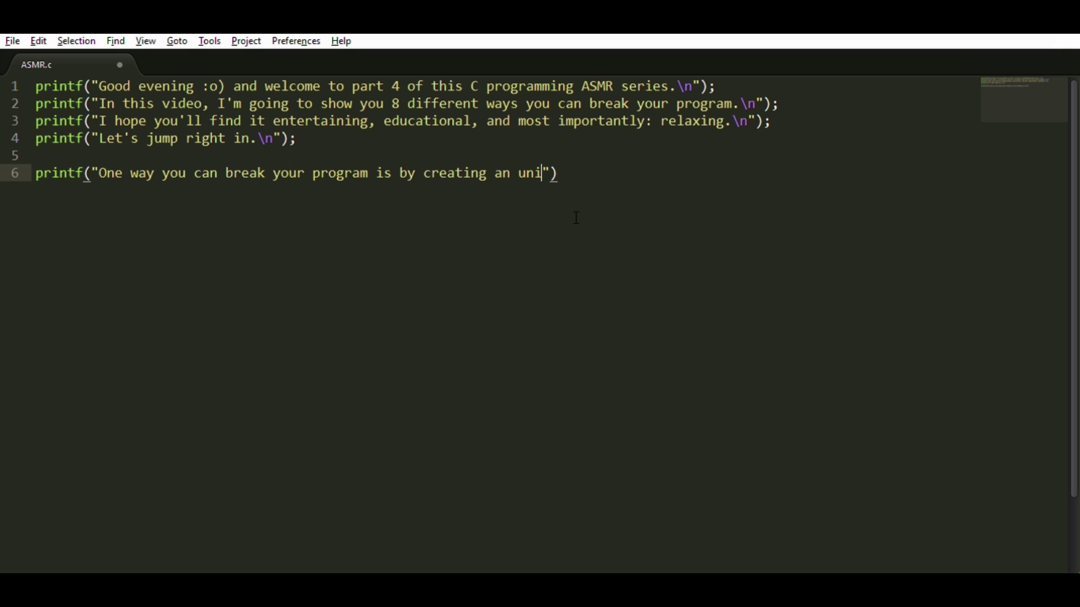
text(ntentionally infinite )
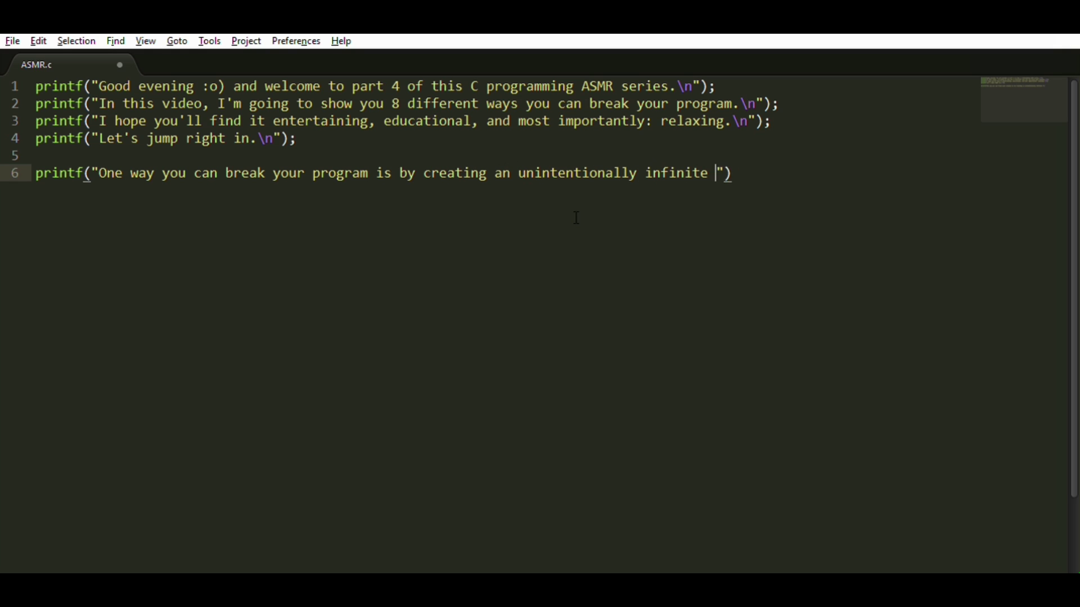
text(loop.\n");)
Write printf lines 6–8 on unintentionally infinite loops, ending with "looks like this:".
key(Return)
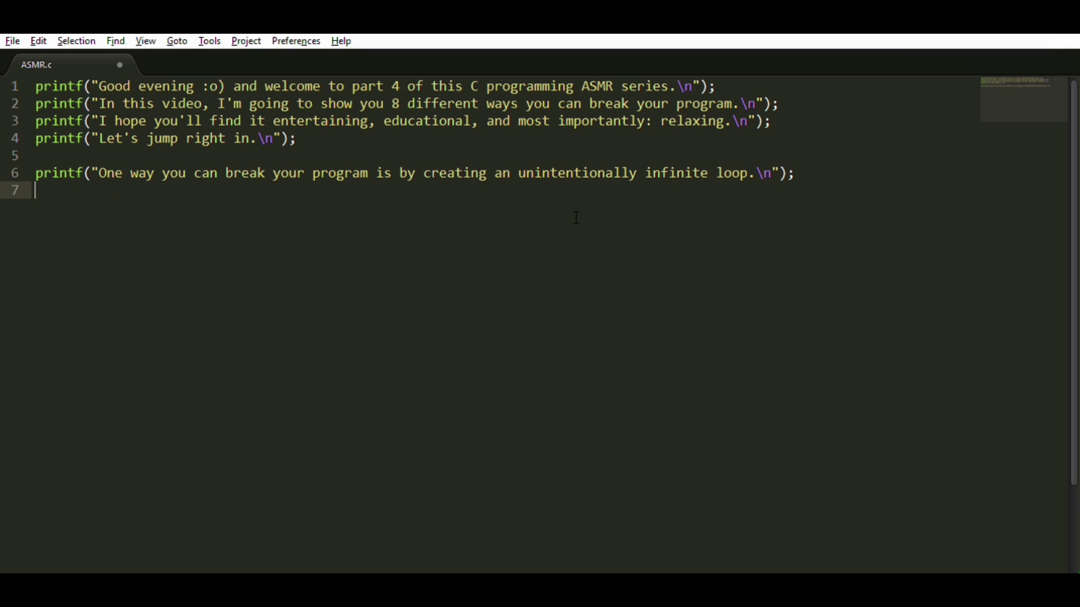
text(printf("This is a s)
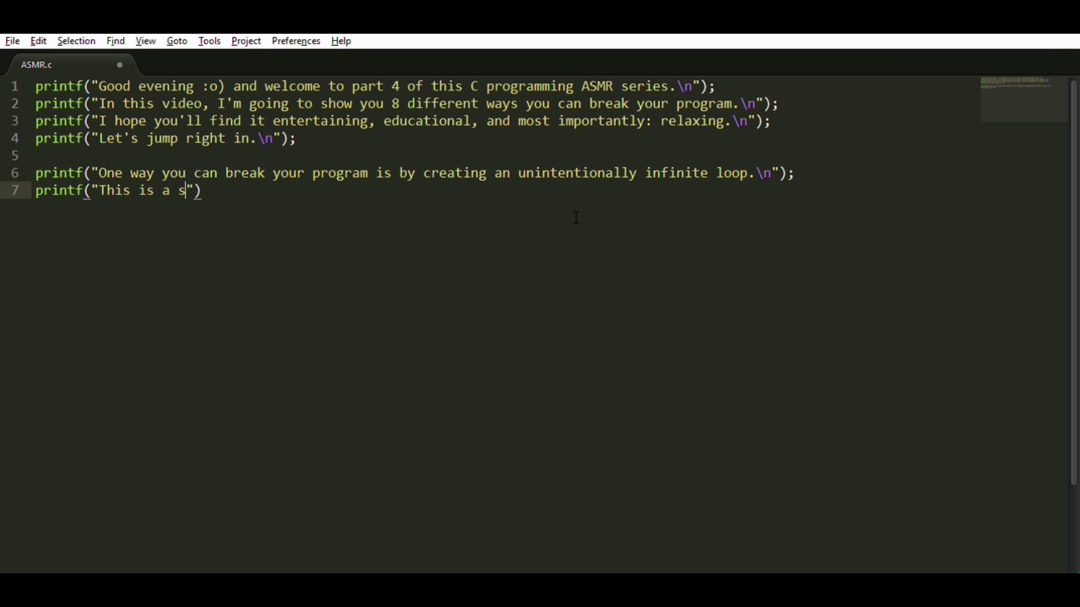
text(equence of instructions that l)
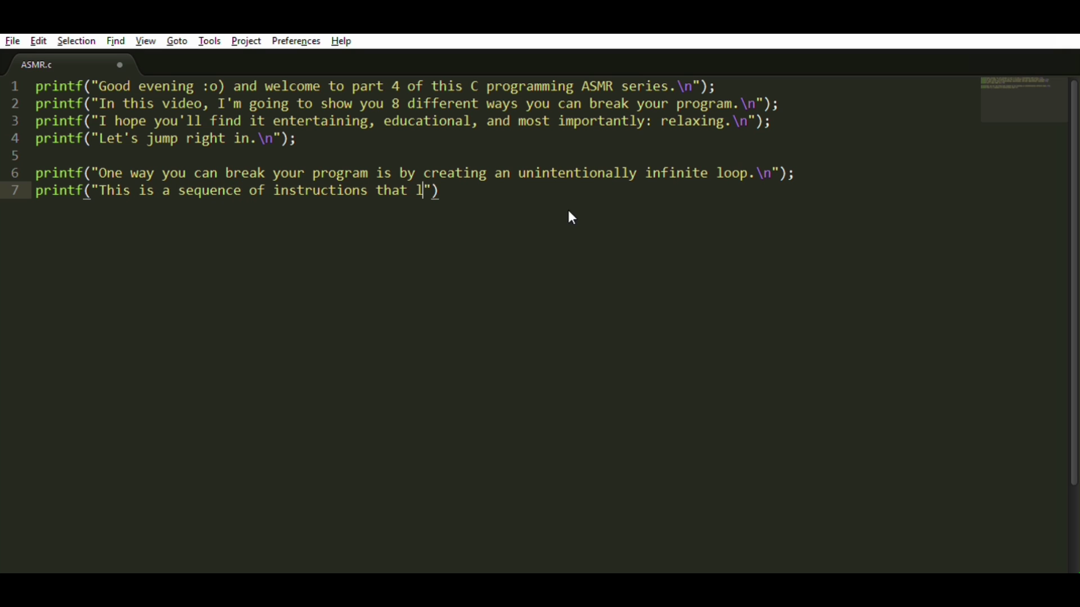
text(oops endlessly, either)
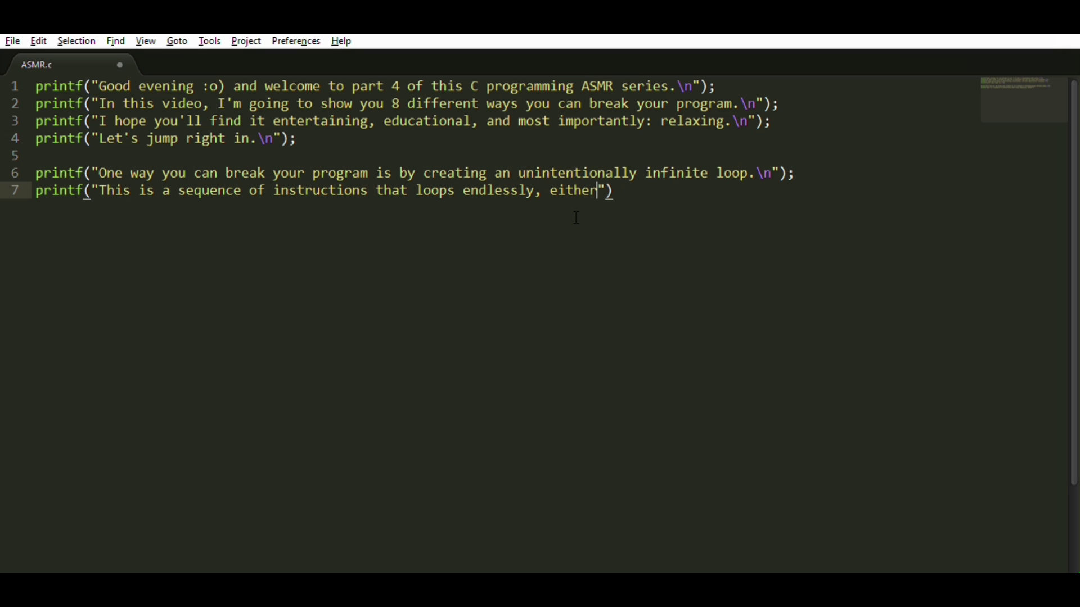
text( because there's no te)
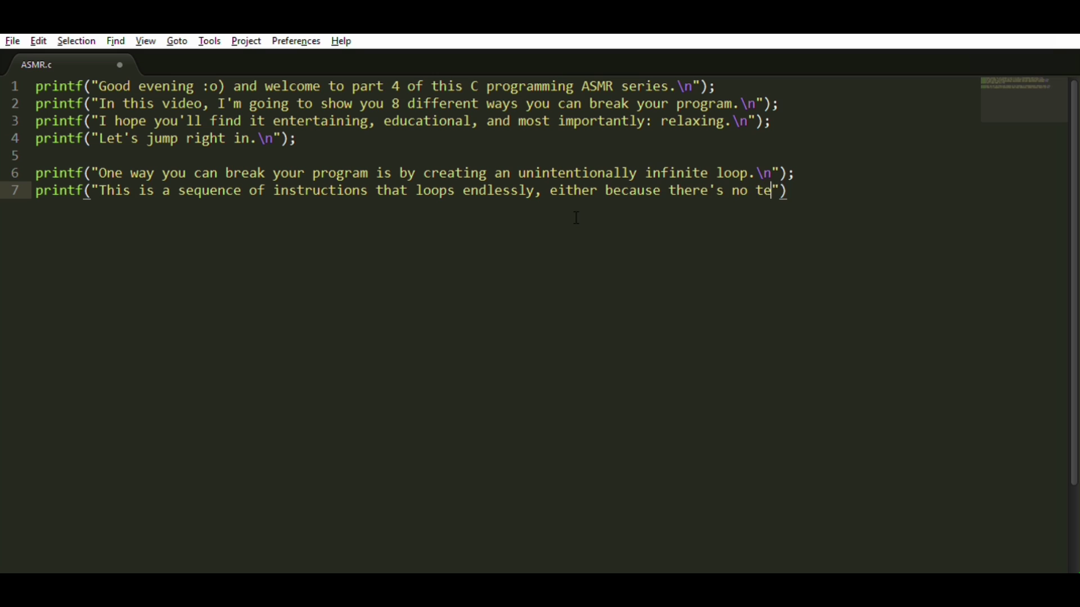
text(rminating\n");)
key(Return)
text(printf(")
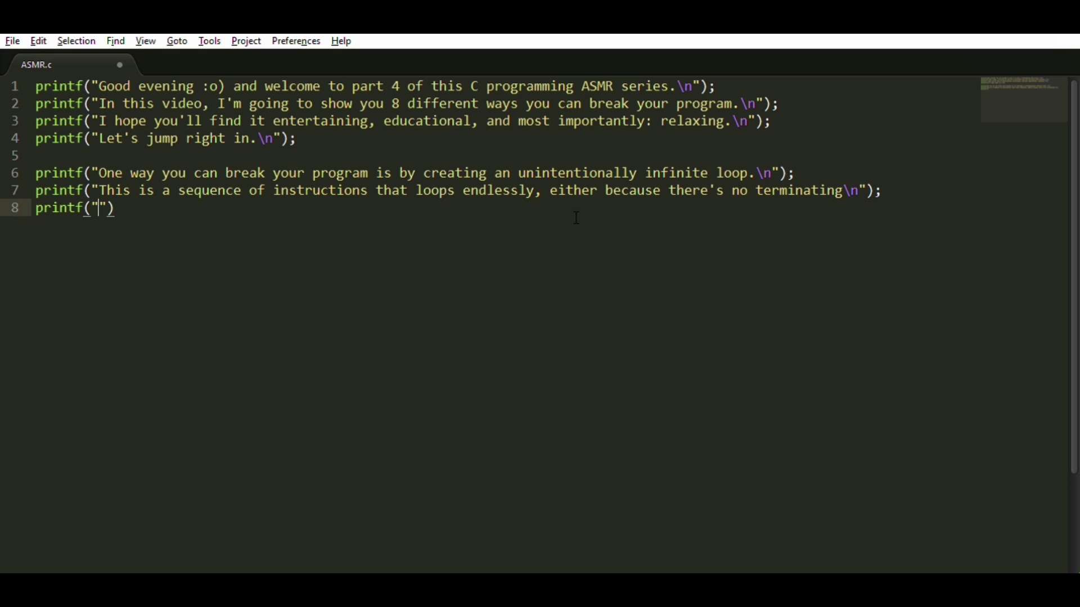
text(condition, or it has one that ca)
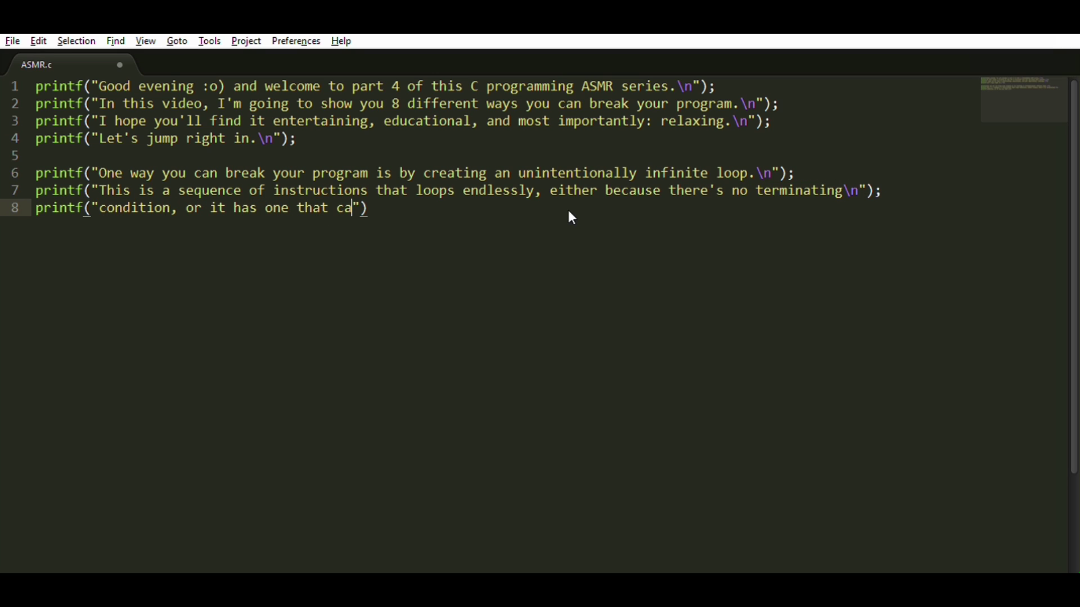
text(n never be met. An example )
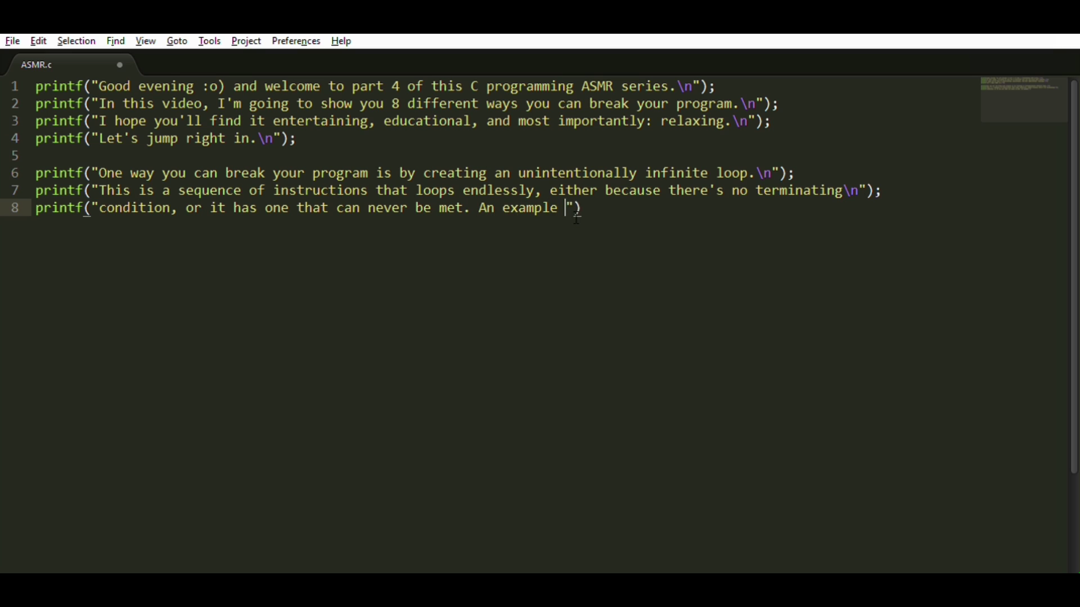
text(of an infinite loop looks like this:)
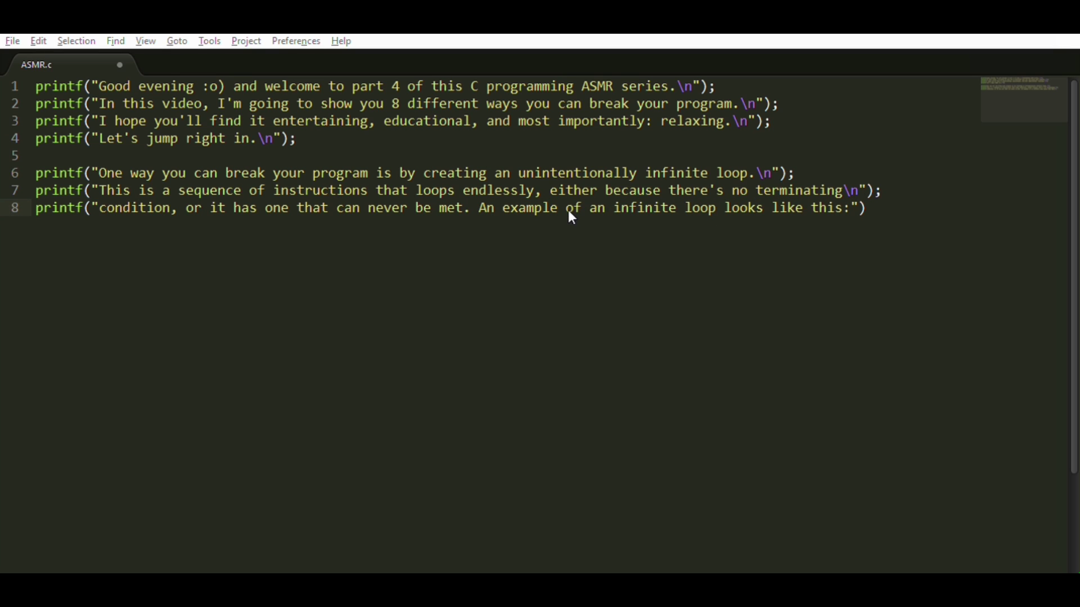
click(505, 421)
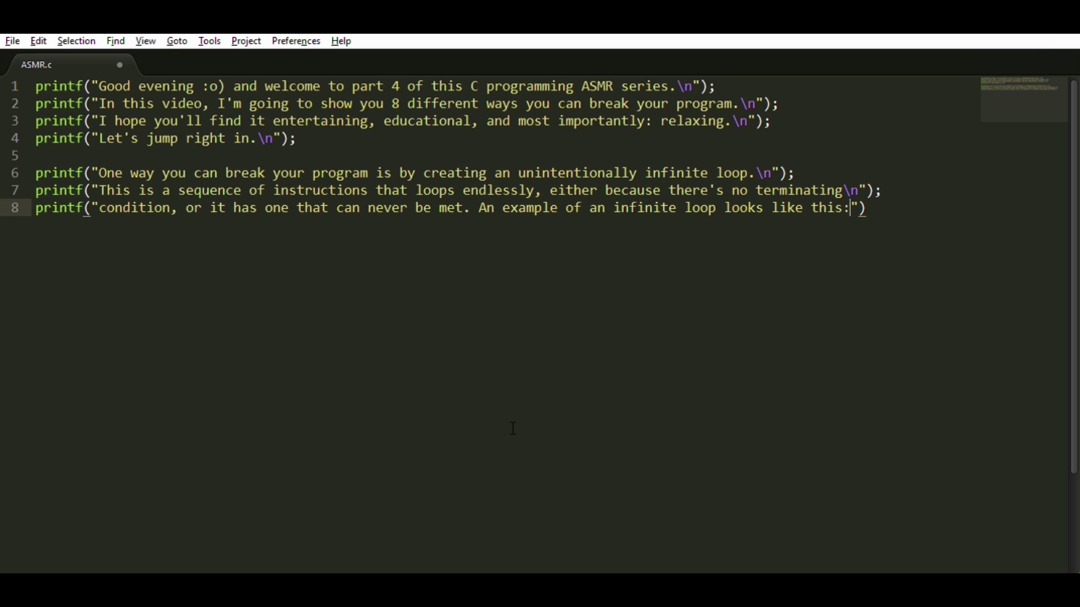
text(;)
Write #include <stdio.h> and a main with a for(;;) loop printing Hello, world!
key(Return)
key(Return)
text(#include)
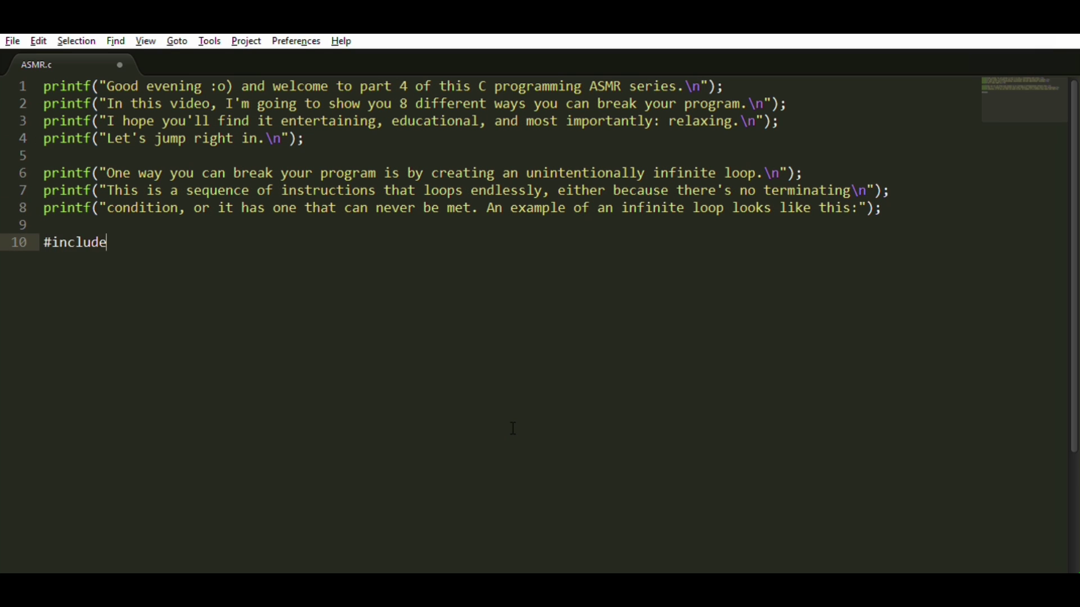
text( <)
text(>)
key(Return)
key(Return)
text(int main () {)
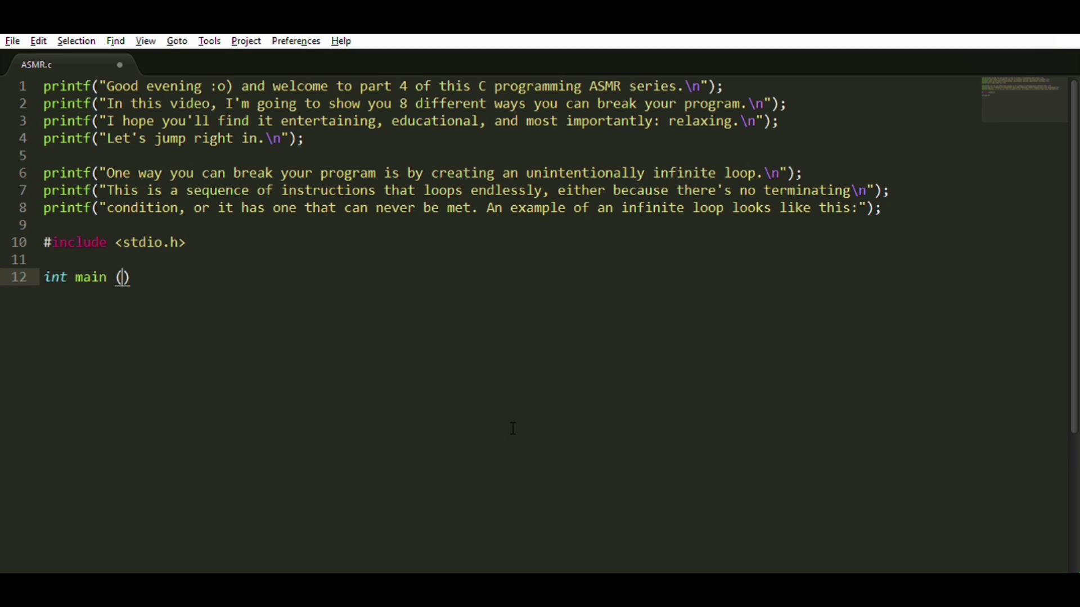
key(Return)
text(r (;;) {)
key(Return)
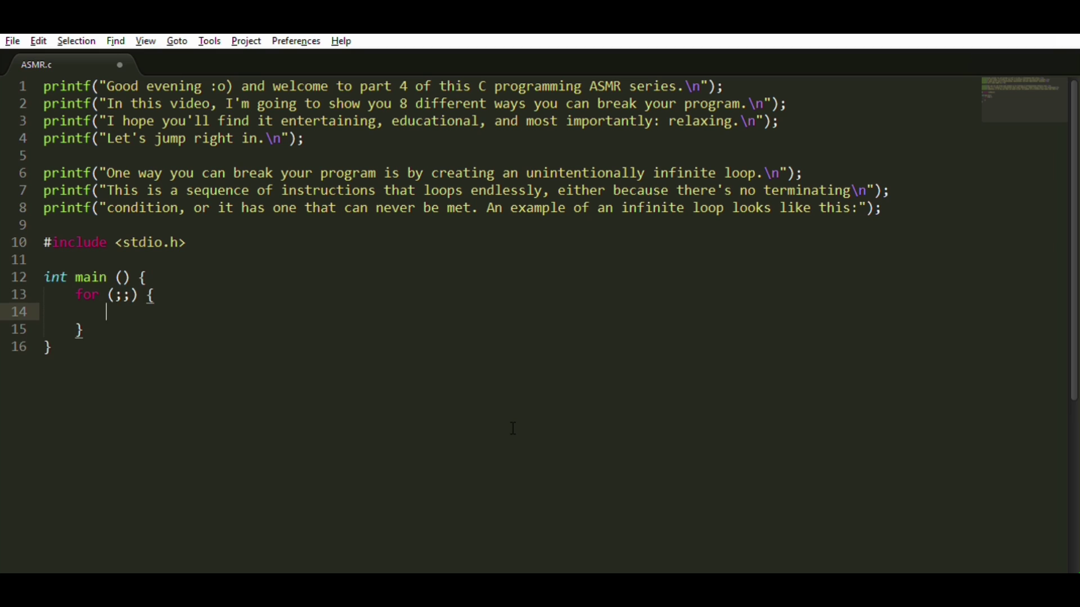
text(printf("Hello, world)
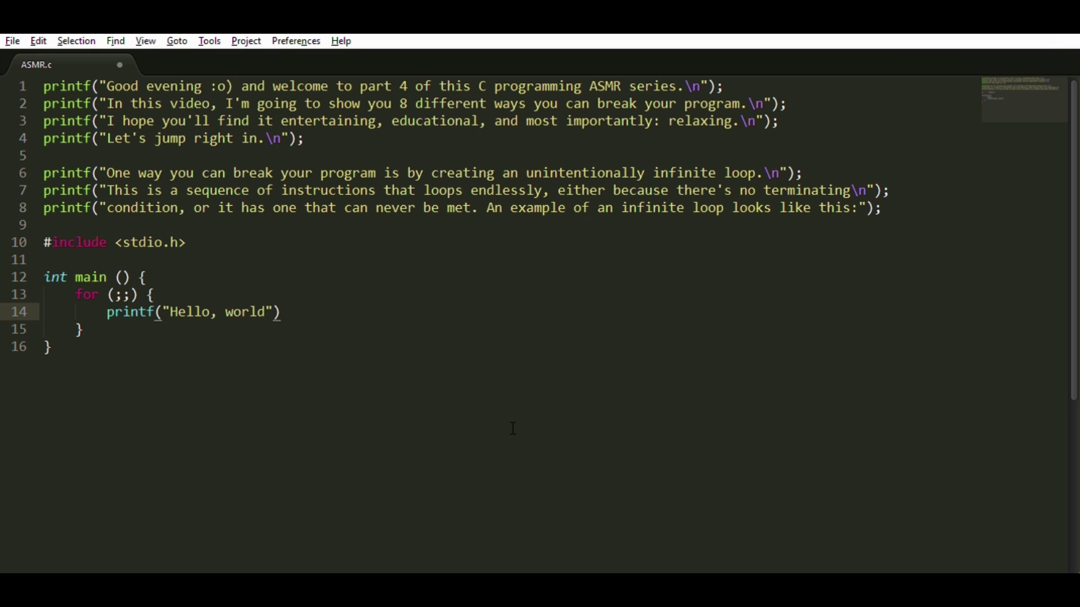
text(!\n)
key(End)
text(;)
Add a commented-out "-or- while (1)" loop version and return 0; to main.
key(Down)
key(End)
key(Return)
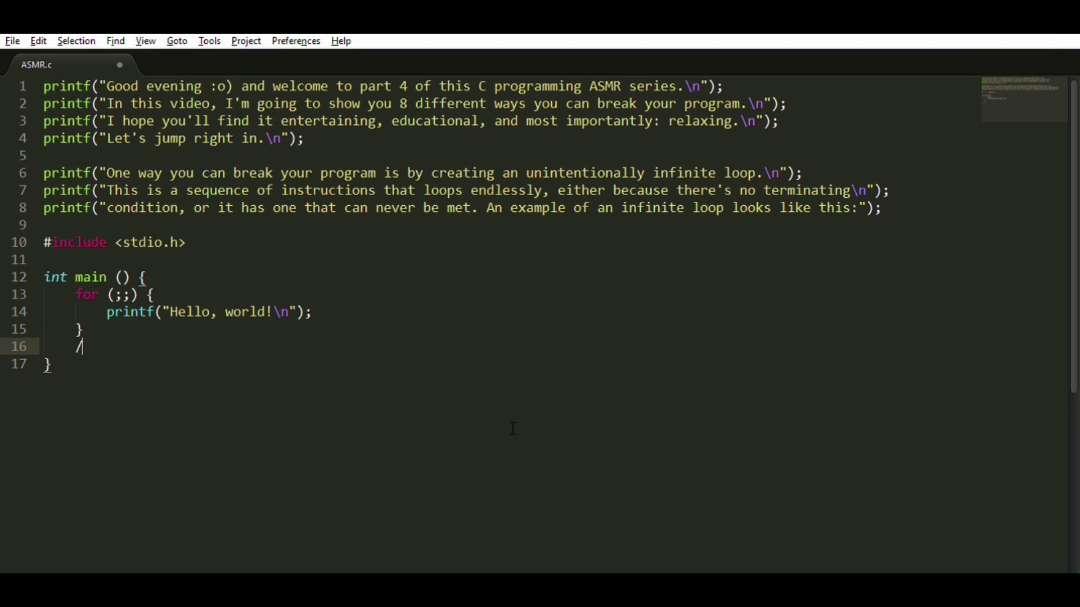
key(Return)
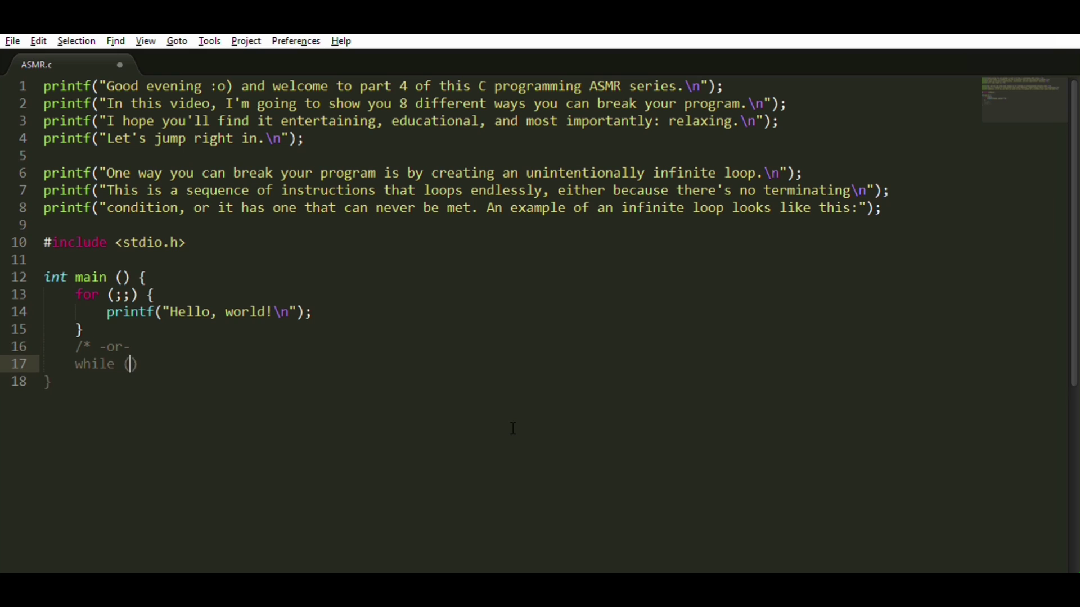
text({)
key(Return)
text(pr)
text(intf("Hello, world!\n");)
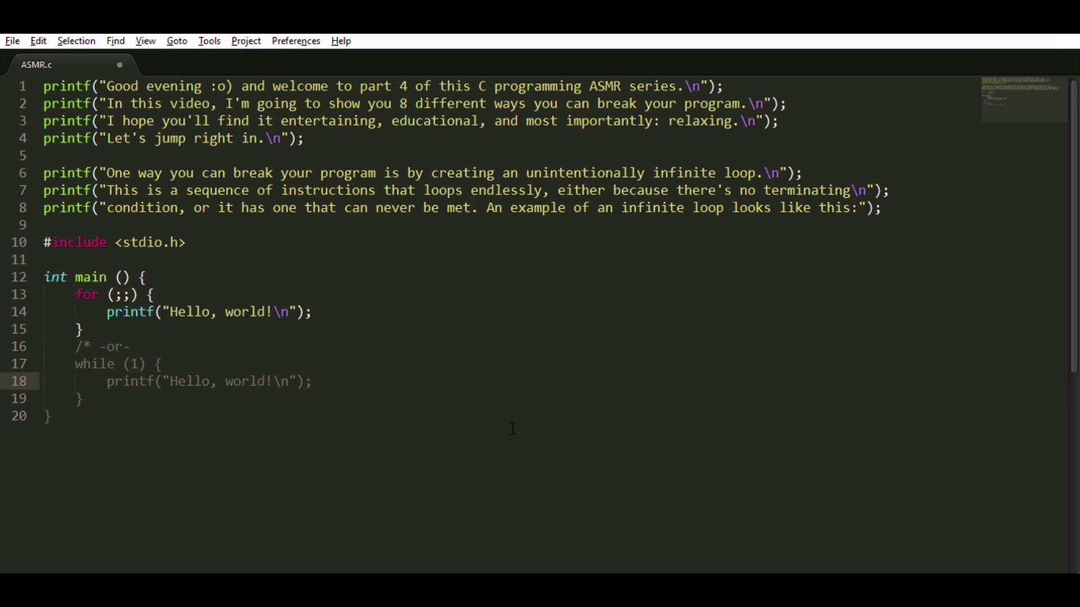
key(Down)
key(End)
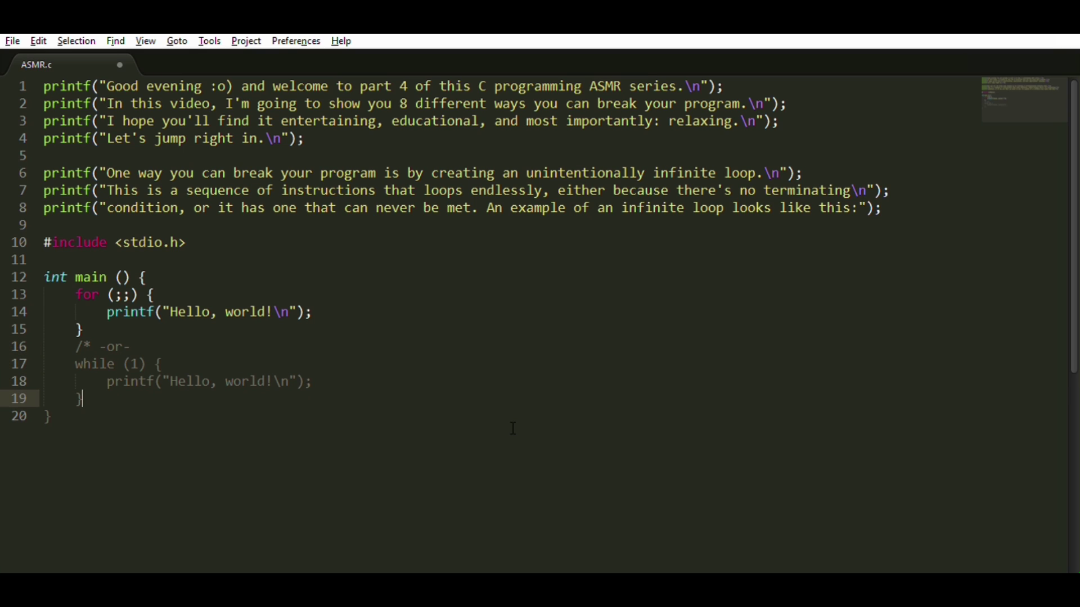
key(Return)
text(*/)
key(Return)
text(return 0;)
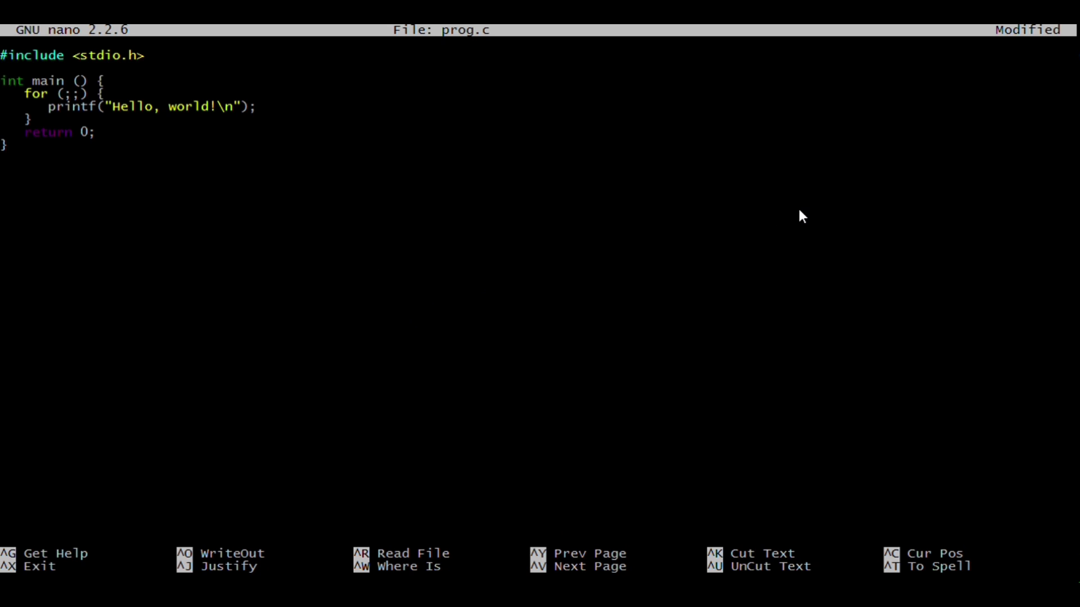
Save the infinite for-loop program as prog.c and exit nano.
key(ctrl+x)
key(y)
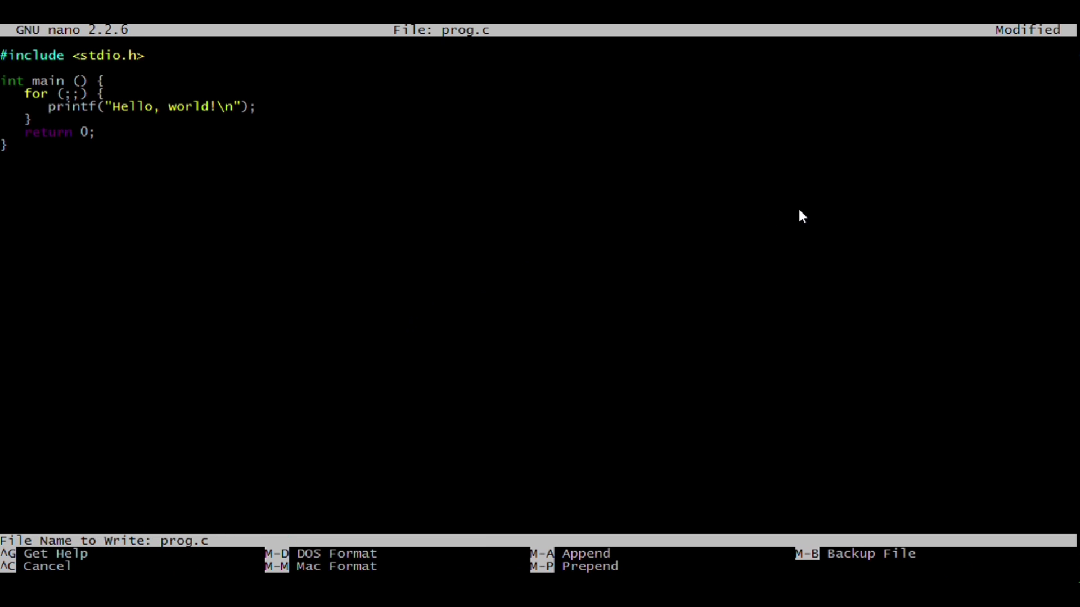
key(Return)
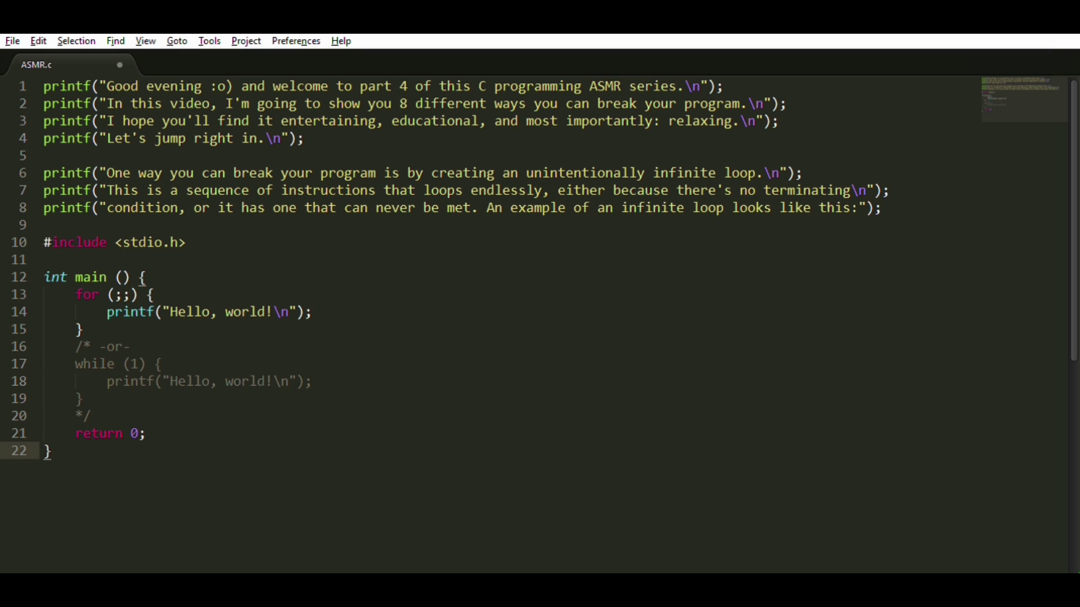
scroll(952, 271, down, 6)
scroll(952, 272, down, 6)
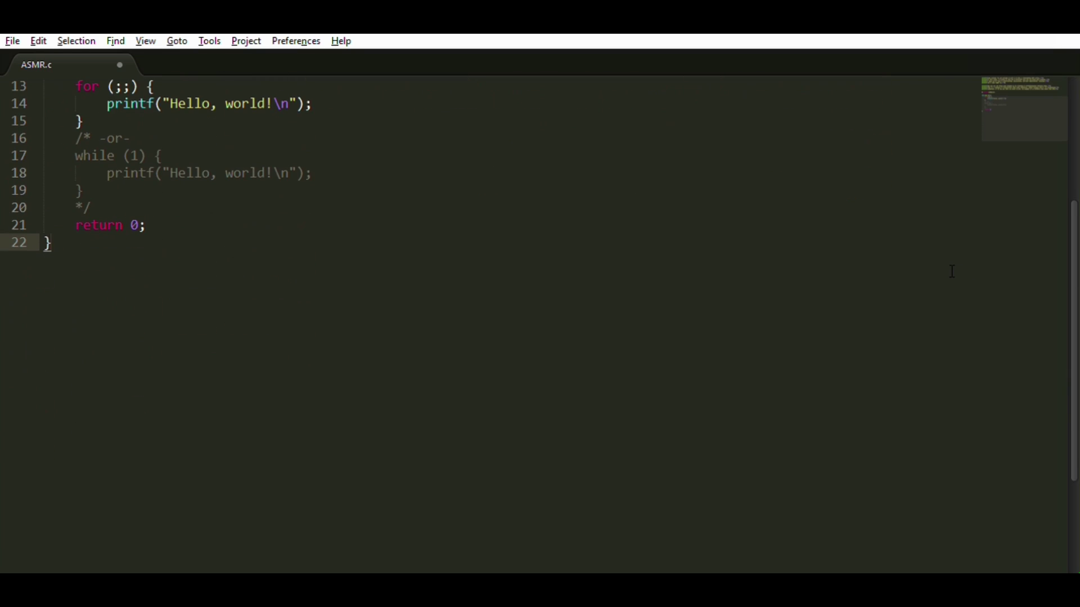
Add narration lines introducing uninitialized variables, ending with "like this:".
key(Return)
key(Return)
text(printf("Okay, the next way)
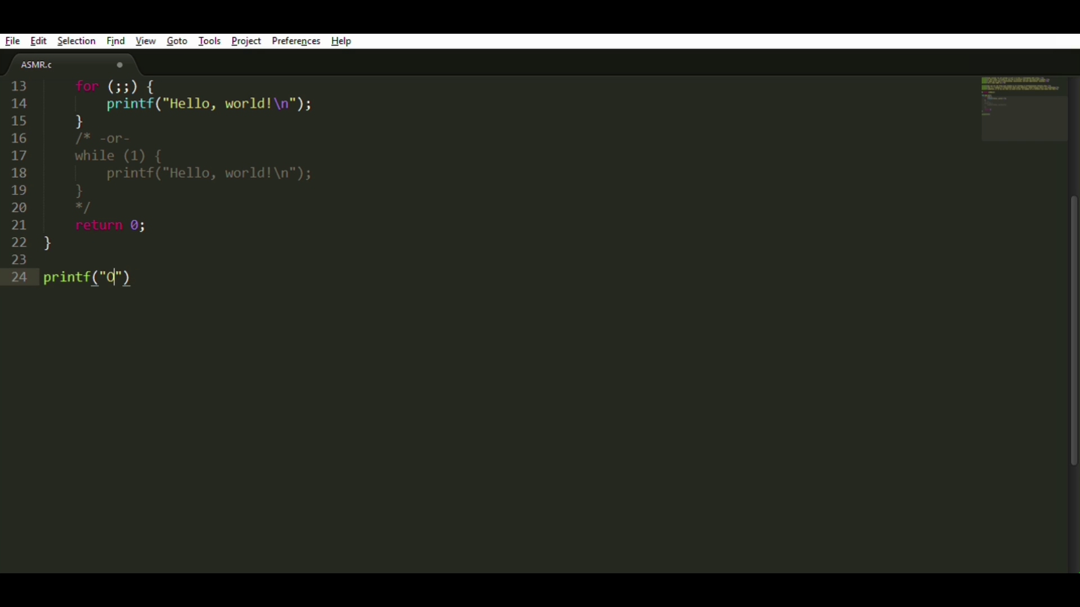
text( you can break your pr)
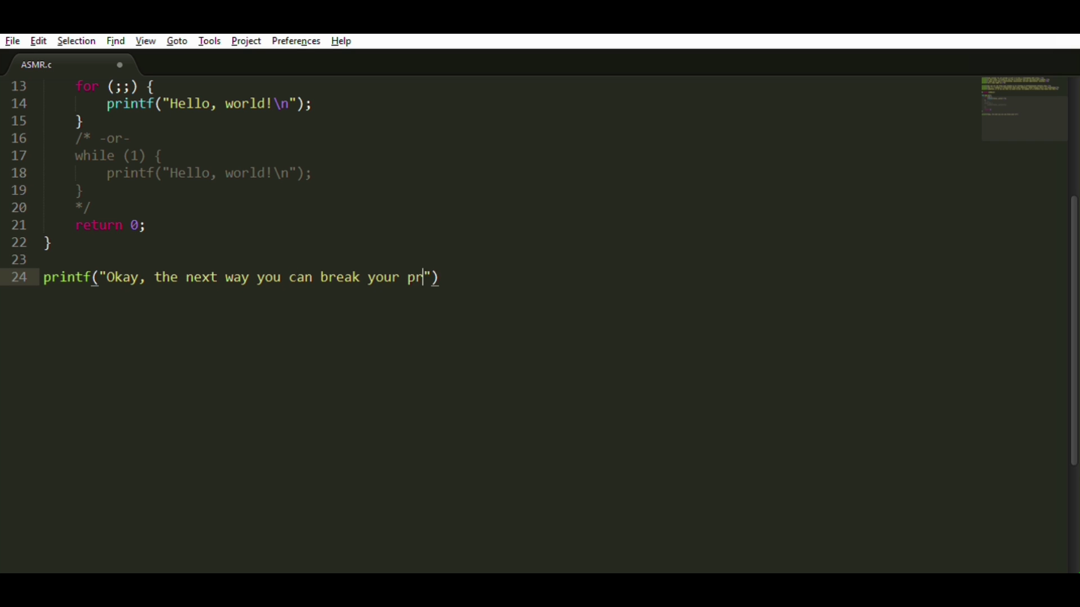
text(ogram is by using a variable tha)
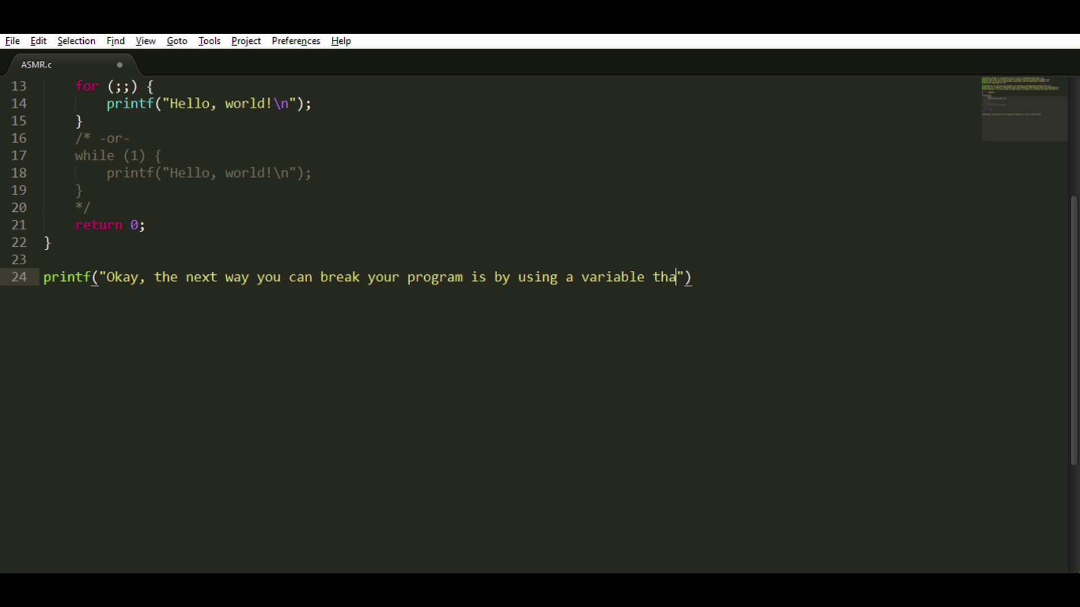
text(t hasn't been initialized,\)
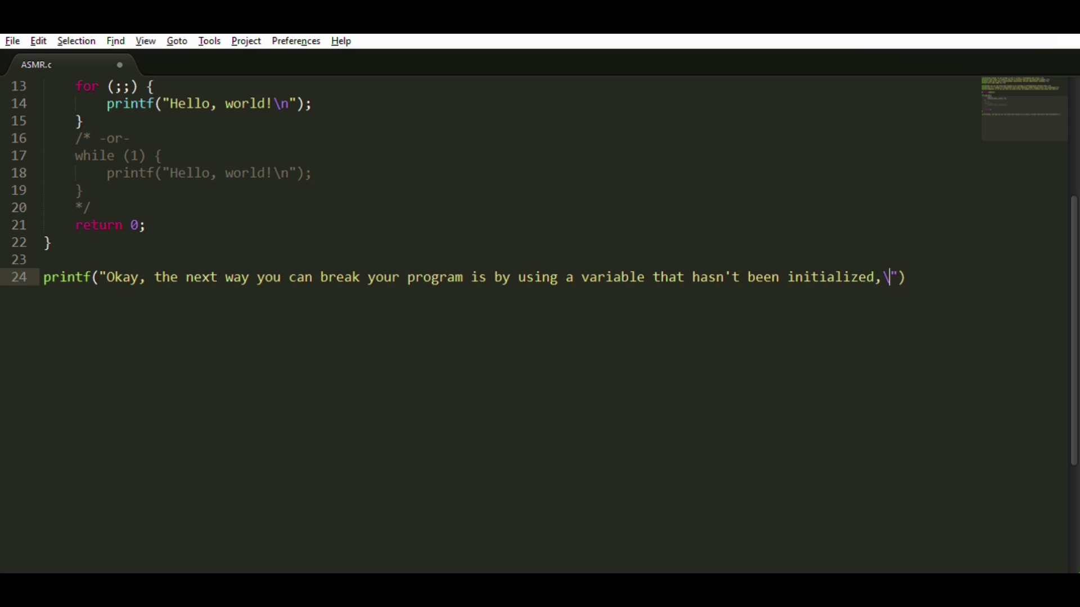
text(n)
key(End)
text(;)
key(Return)
text(printf("like this:)
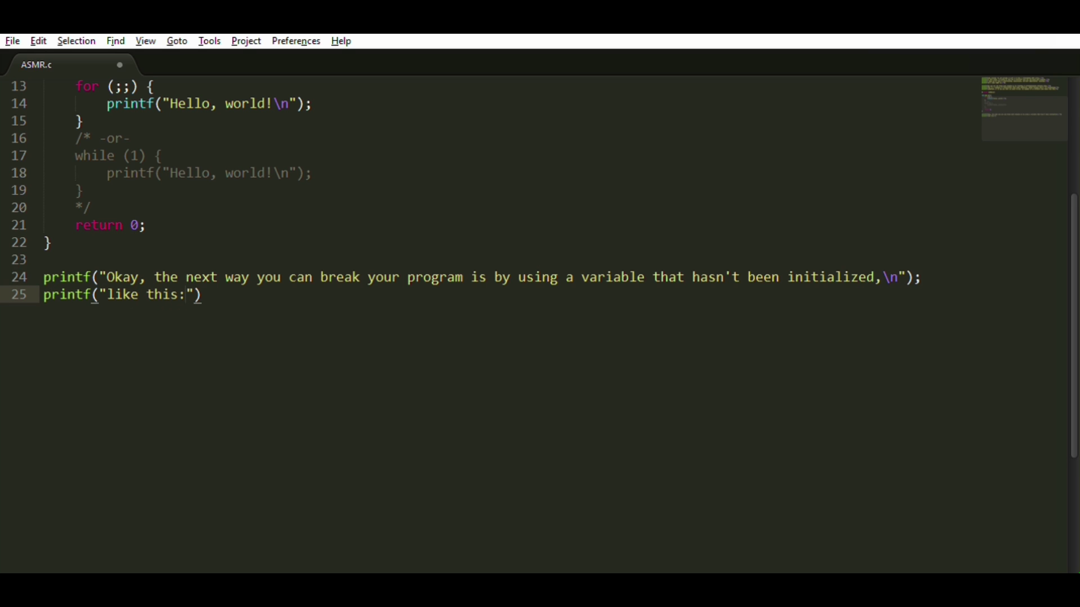
key(End)
text(;)
key(Return)
key(Return)
text(#include <stdio.h>)
Write a second program whose main declares int x, prints it with %d and returns 0.
key(Return)
key(Return)
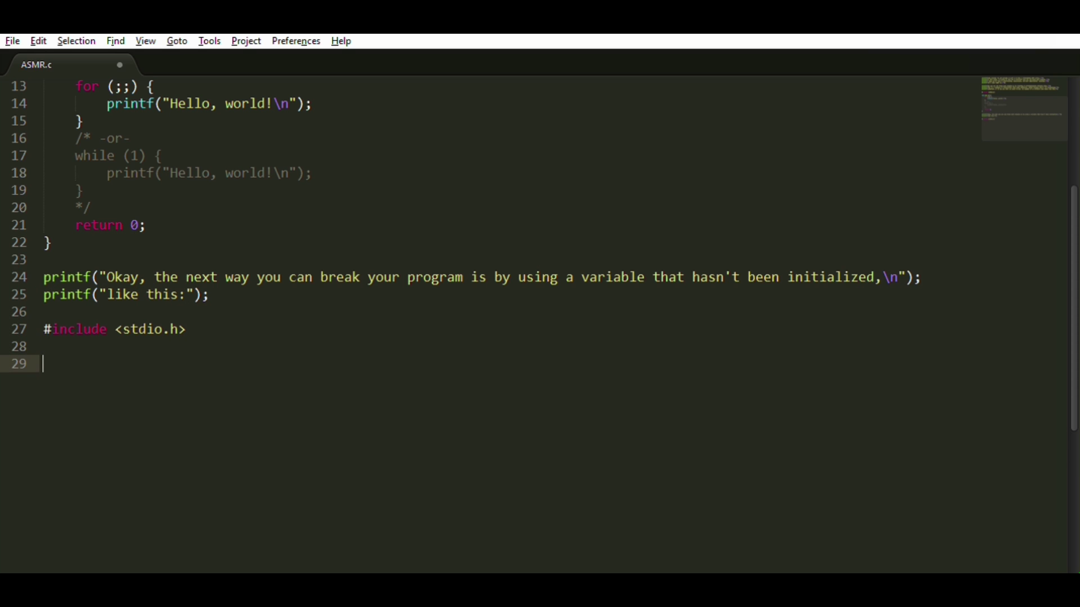
text(int main() {)
key(Return)
text(int x;)
key(Return)
text(printf("%d)
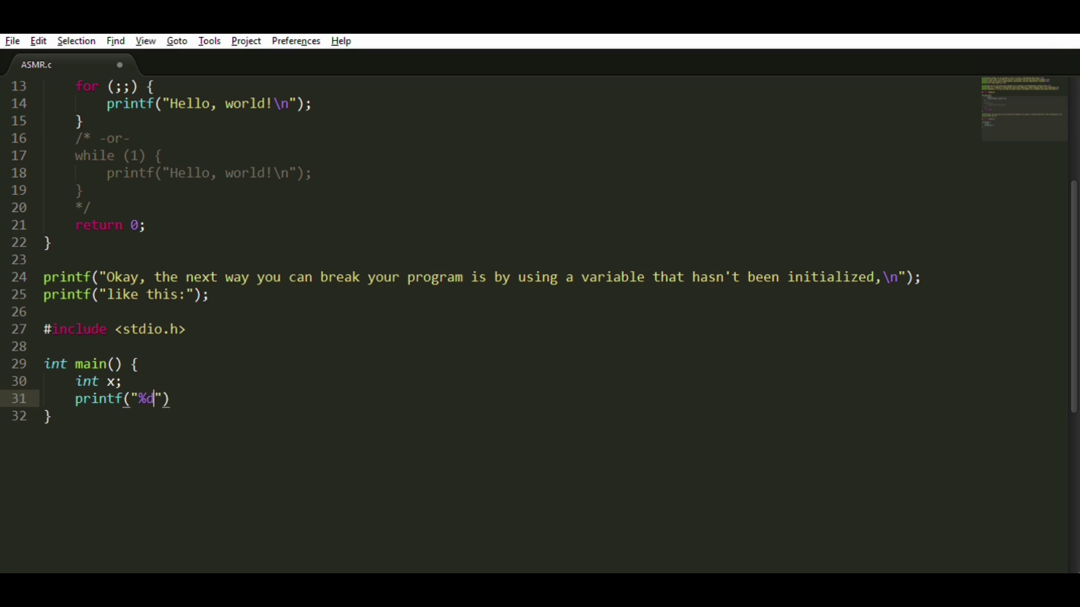
text(\n)
key(End)
text(, x);)
key(Return)
text(return 0;)
key(Down)
key(Down)
text(printf("Because x hasn)
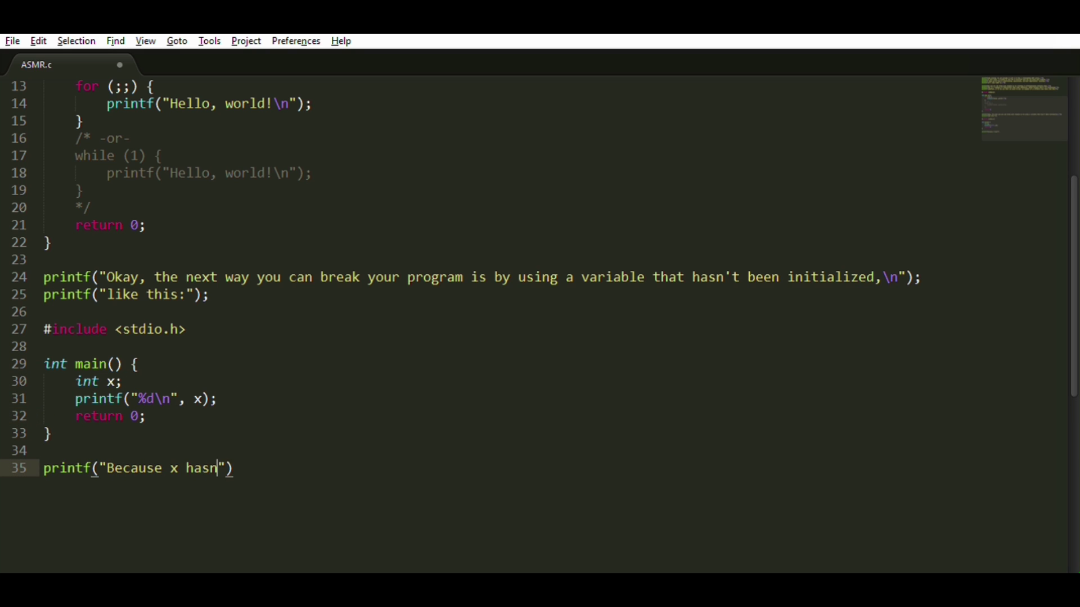
text('t been initialized, it's poin)
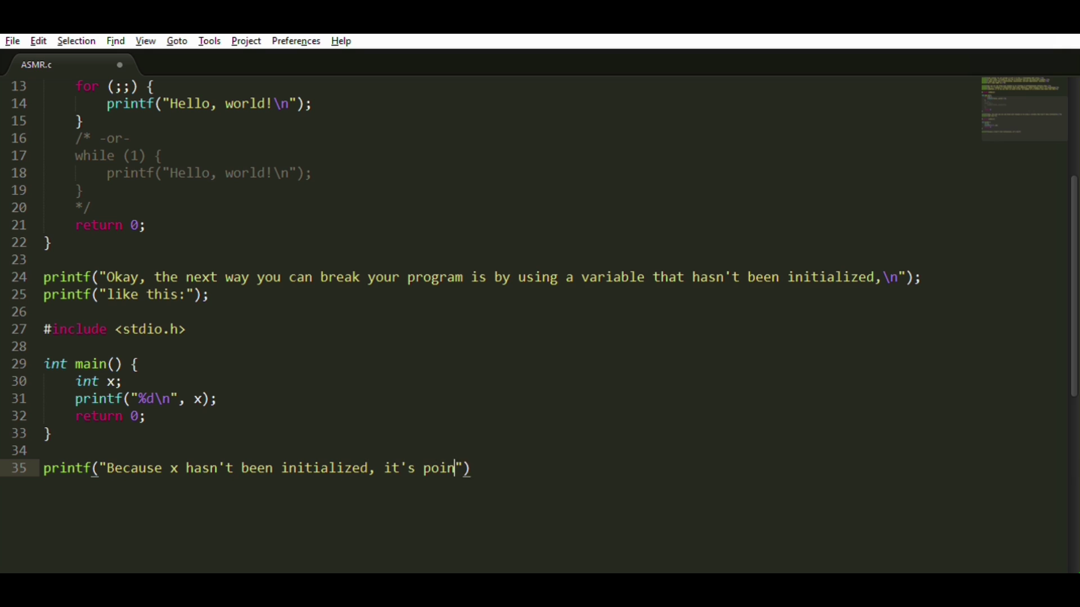
text(ting to something in memory, )
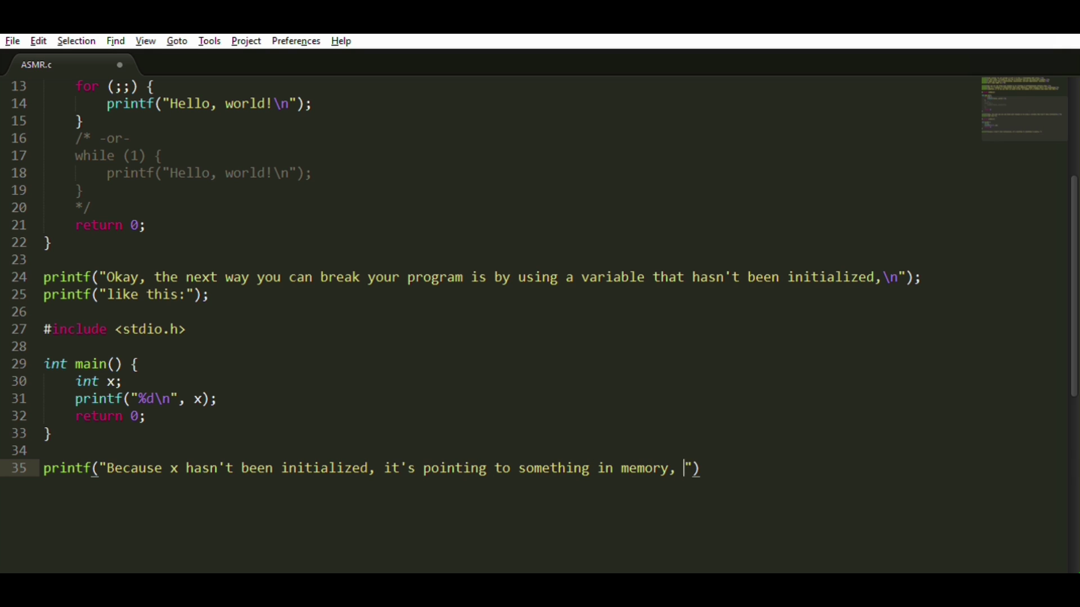
text(but we don't know\n"))
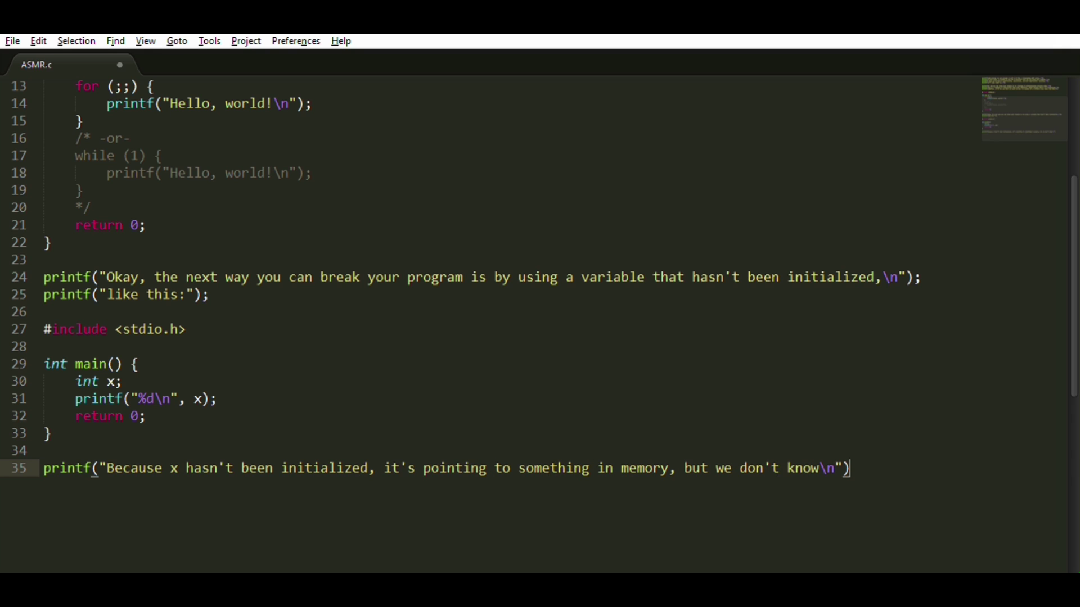
text(;)
Write three printf lines saying x holds unknown memory and variables should be initialized first.
key(Return)
text(printf("what that somethin)
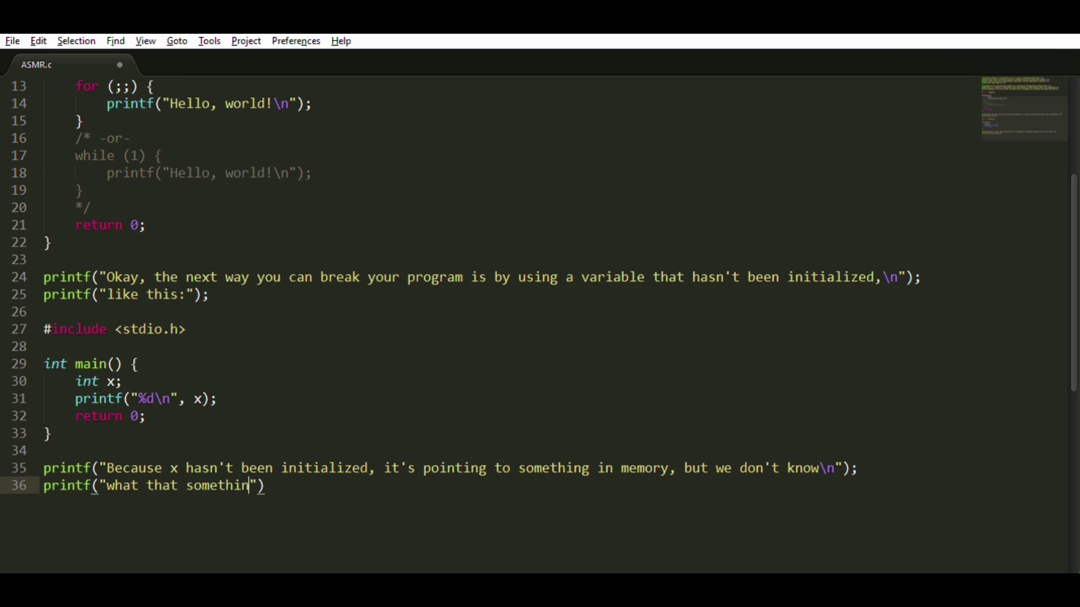
text(g is. It could be anything. )
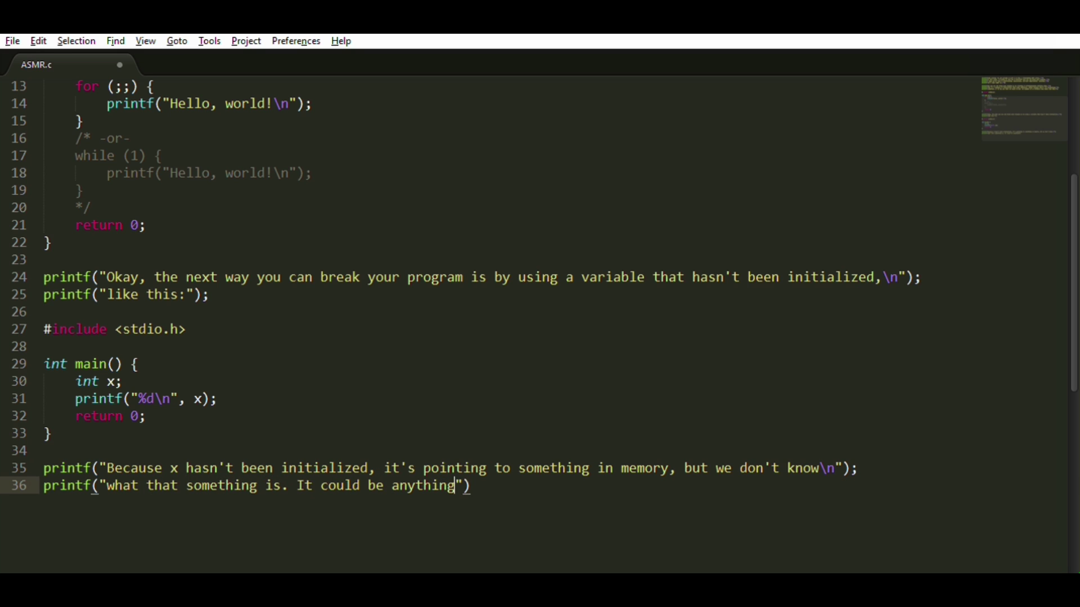
text(So, using it coul)
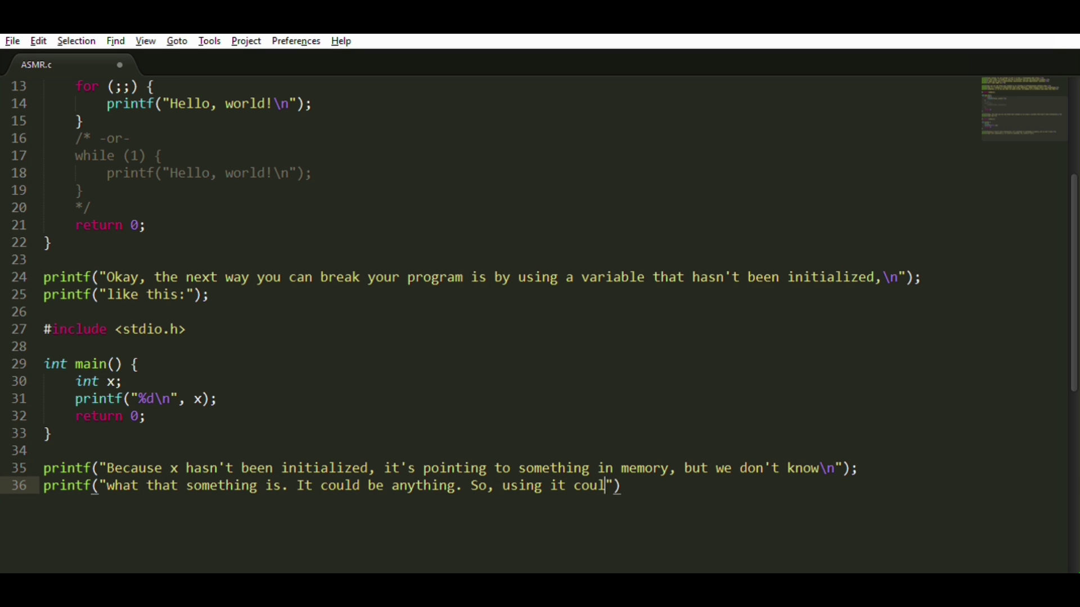
text(d cause some unpredic)
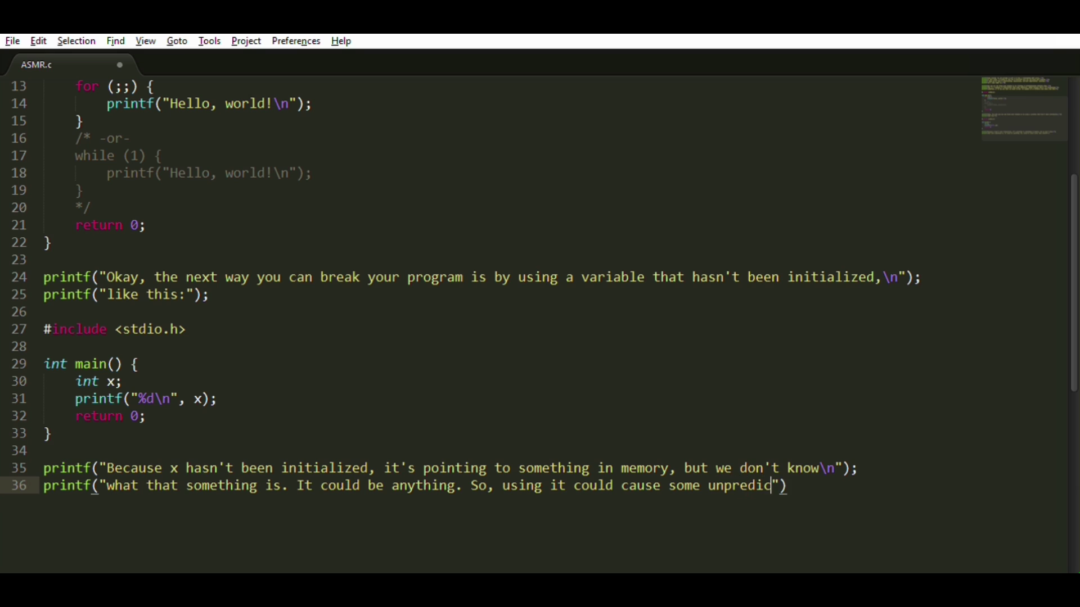
text(table\n");)
key(Return)
text(printf("behavior. So just )
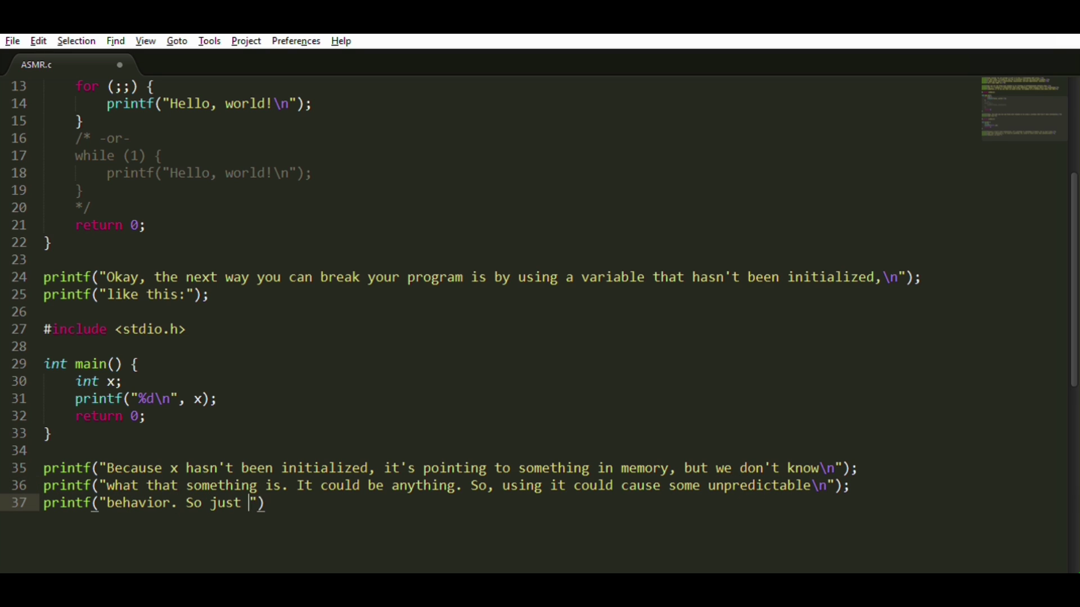
text(make sure to initialize all your)
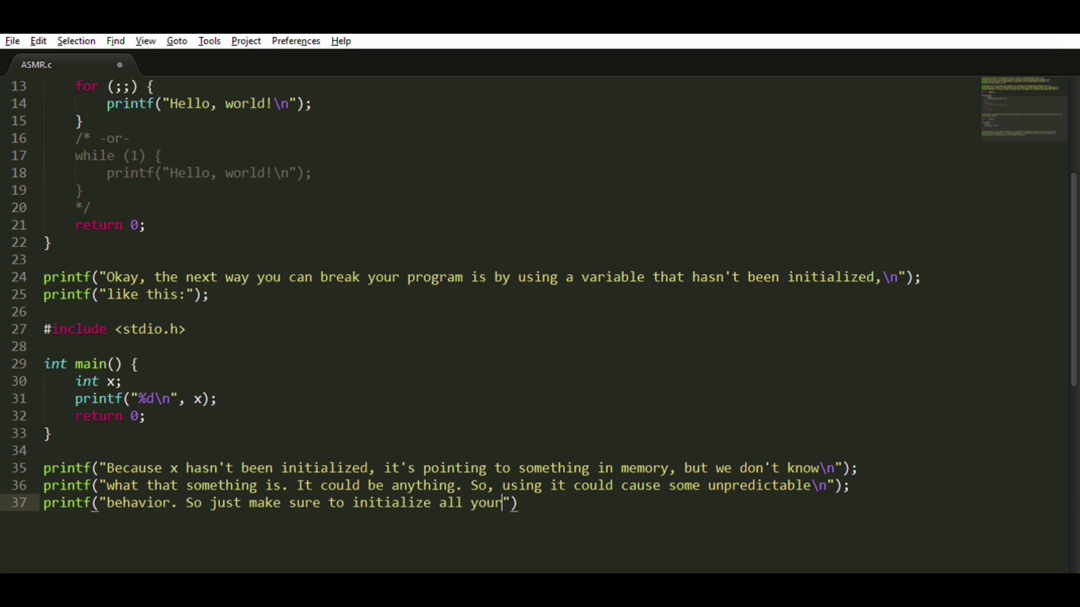
text( variables before using them.\n)
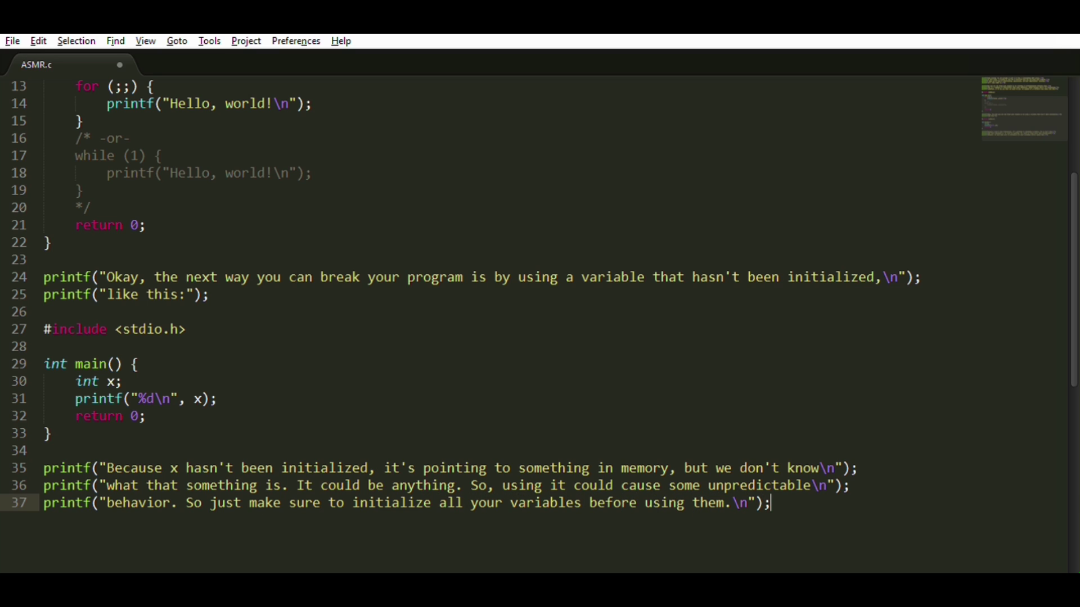
key(Return)
key(Return)
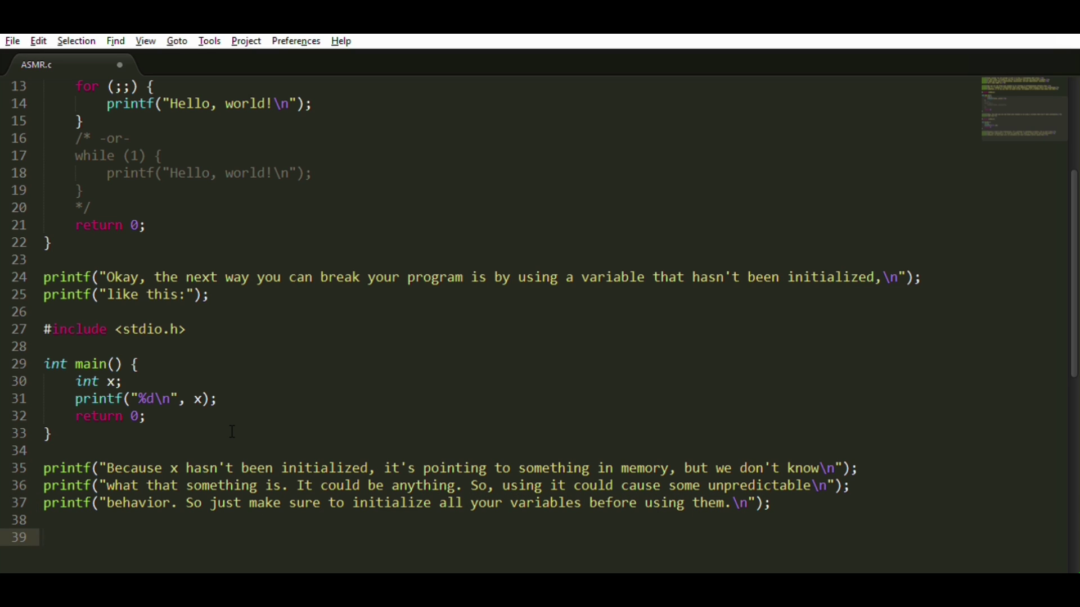
scroll(232, 432, down, 2)
text(printf("Another w)
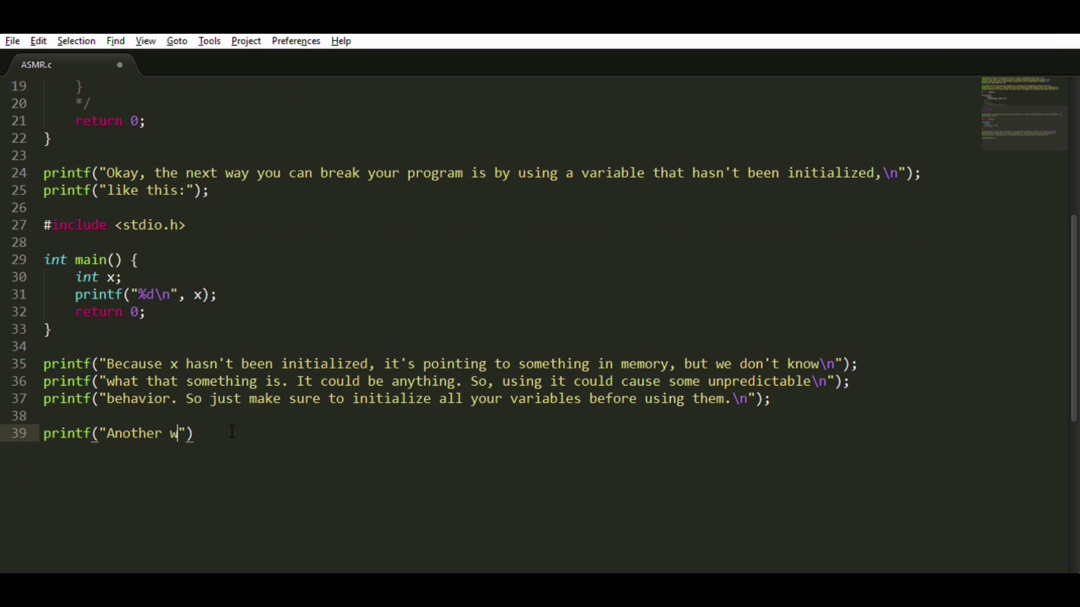
text(ay you can break your program is by usin)
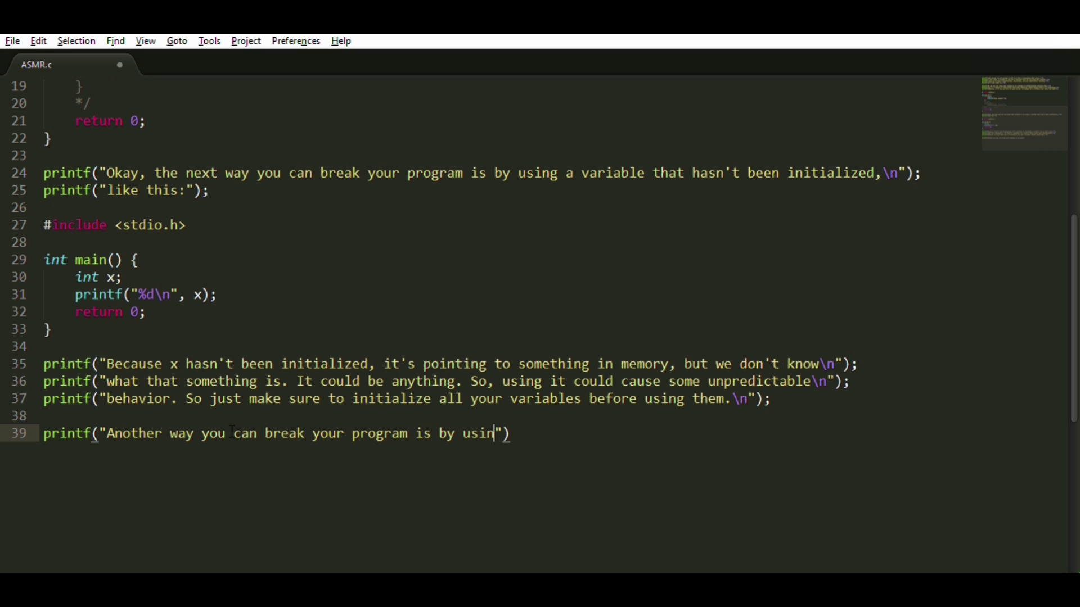
text(g the wrong format specifier in a)
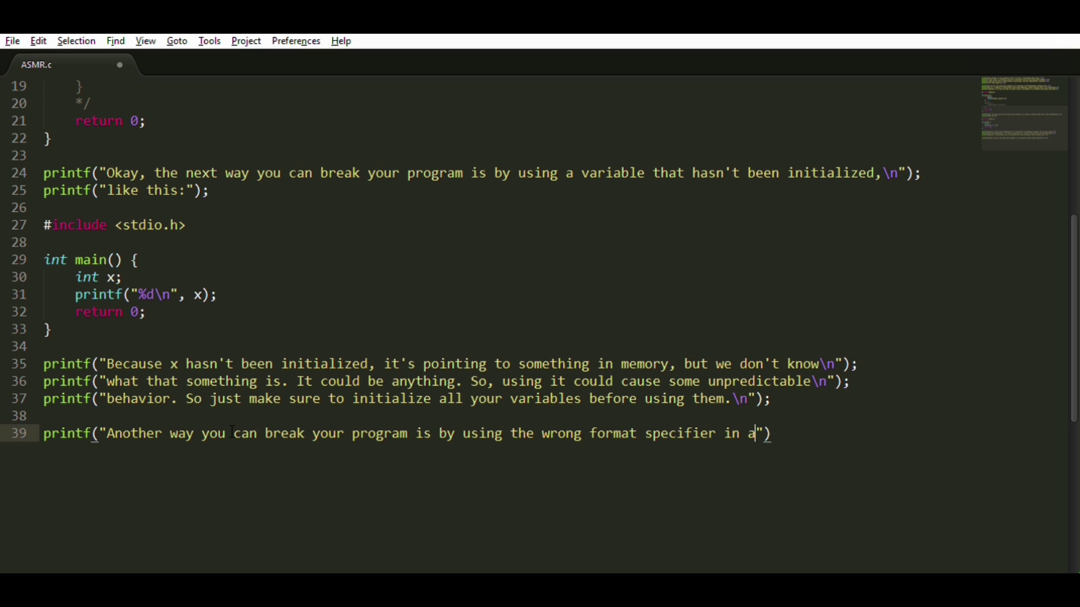
text( printf\n)
Write narration lines 39–45 about crashing with a wrong format specifier.
key(Return)
text(printf("statement or elsewhere. )
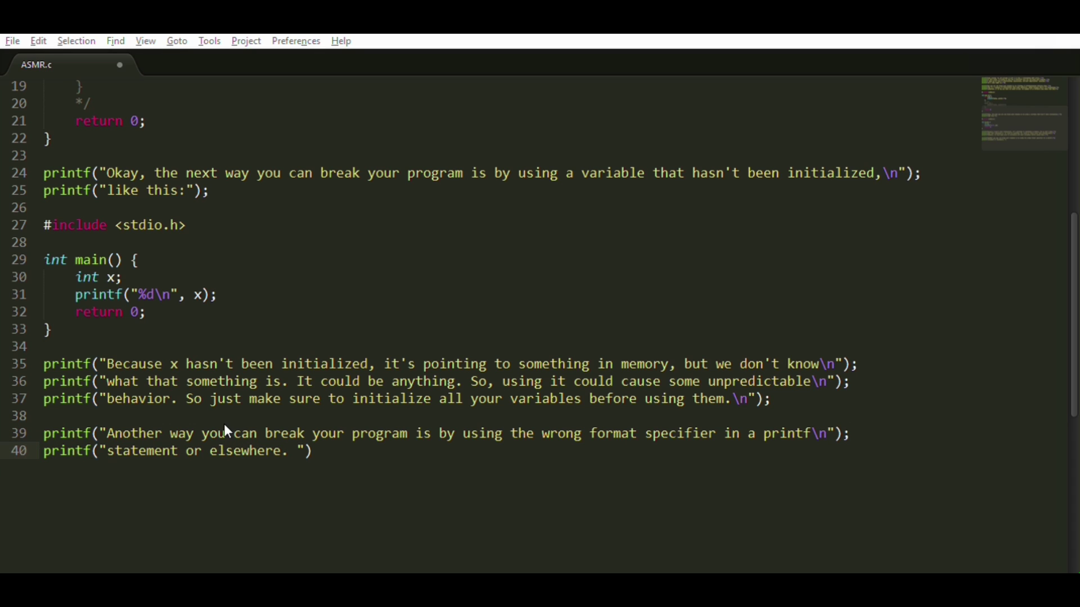
text(A format specifier )
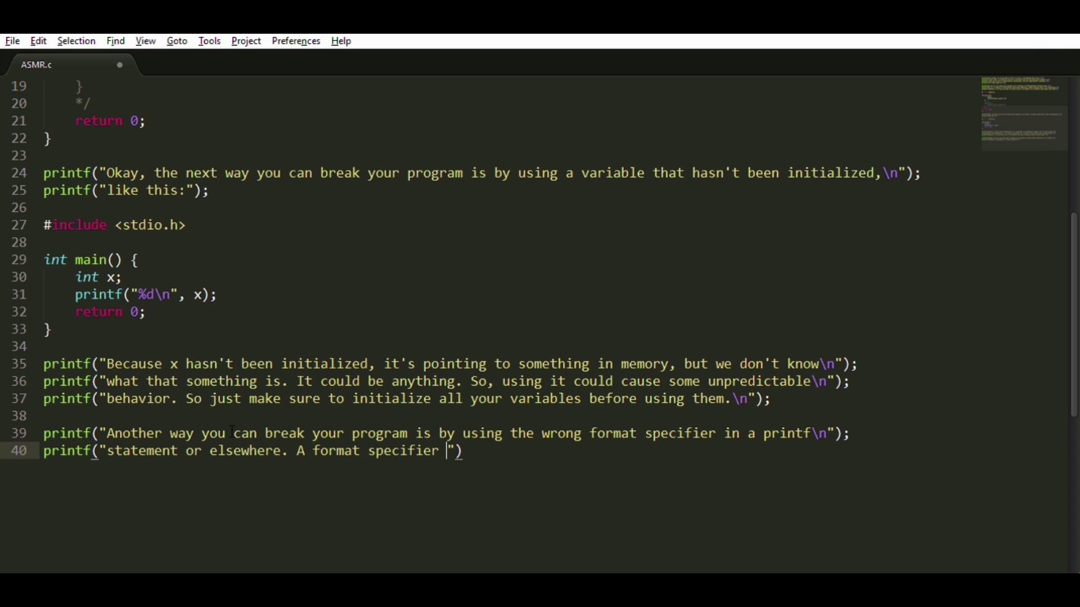
text(definesthe type of dat)
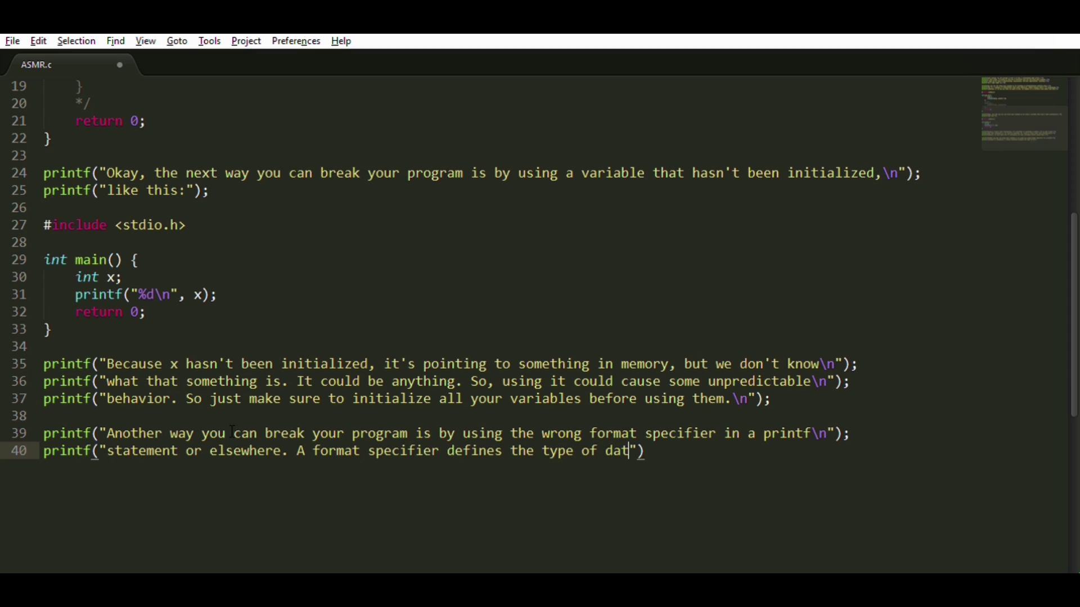
text(a to be printedon stand)
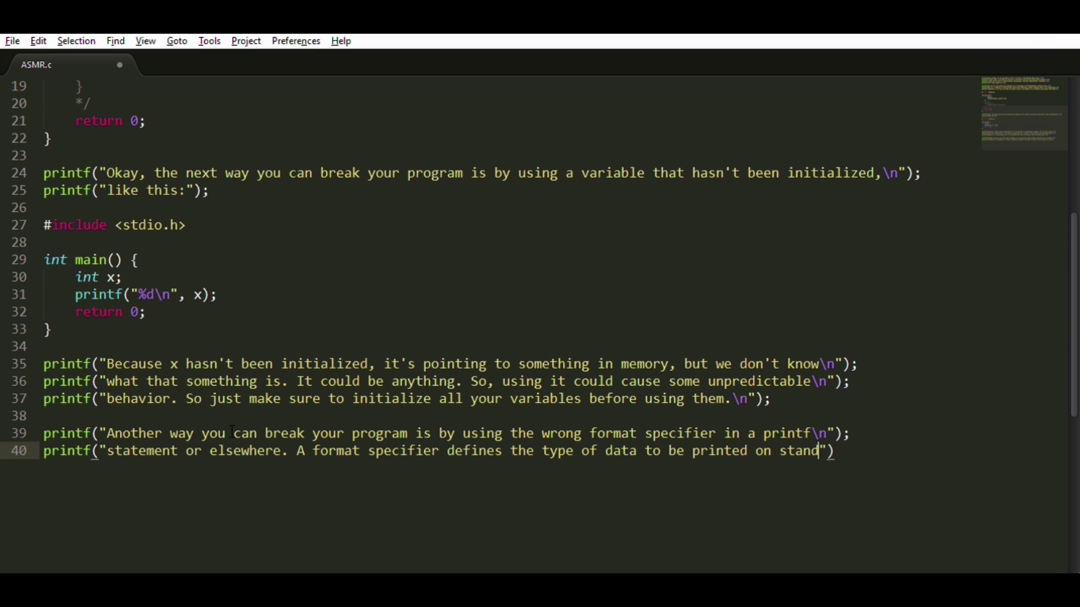
text(ard)
key(End)
text(;)
key(Return)
text(printf("ou)
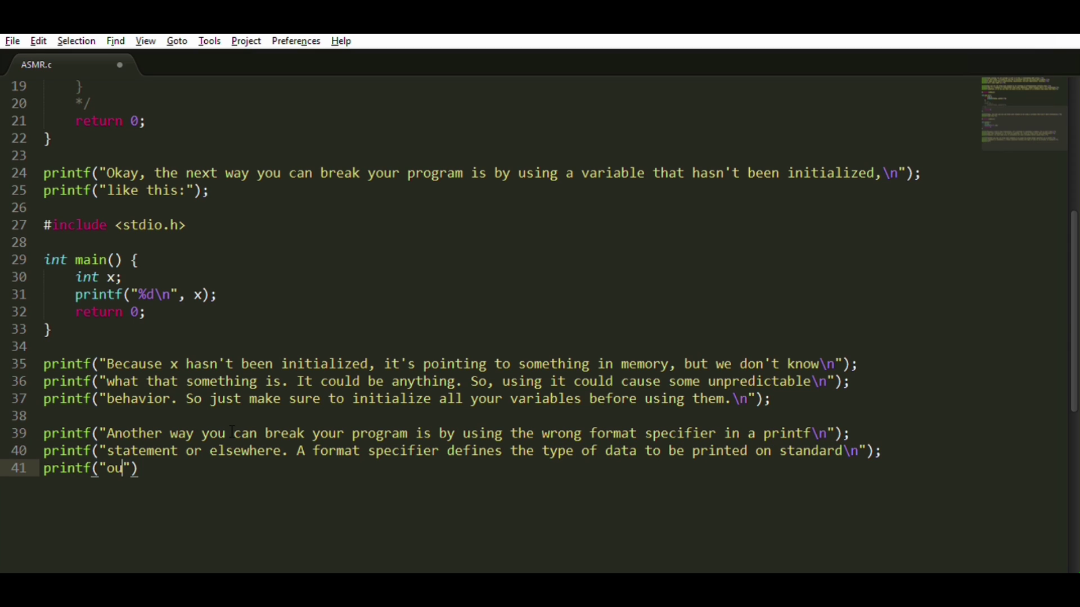
text(tput. For example, to )
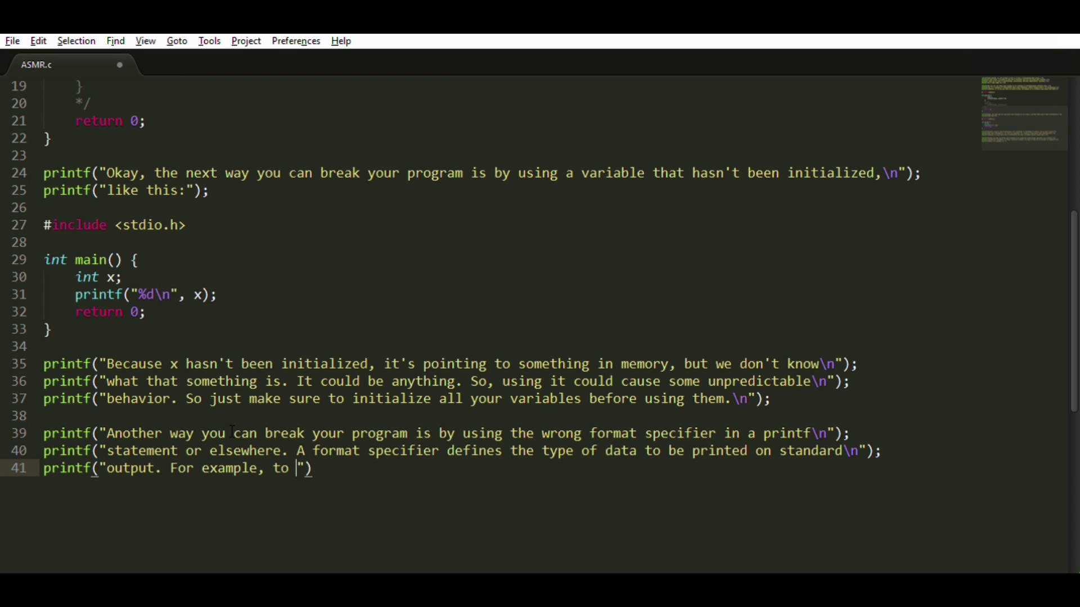
text(print an array of characters, w)
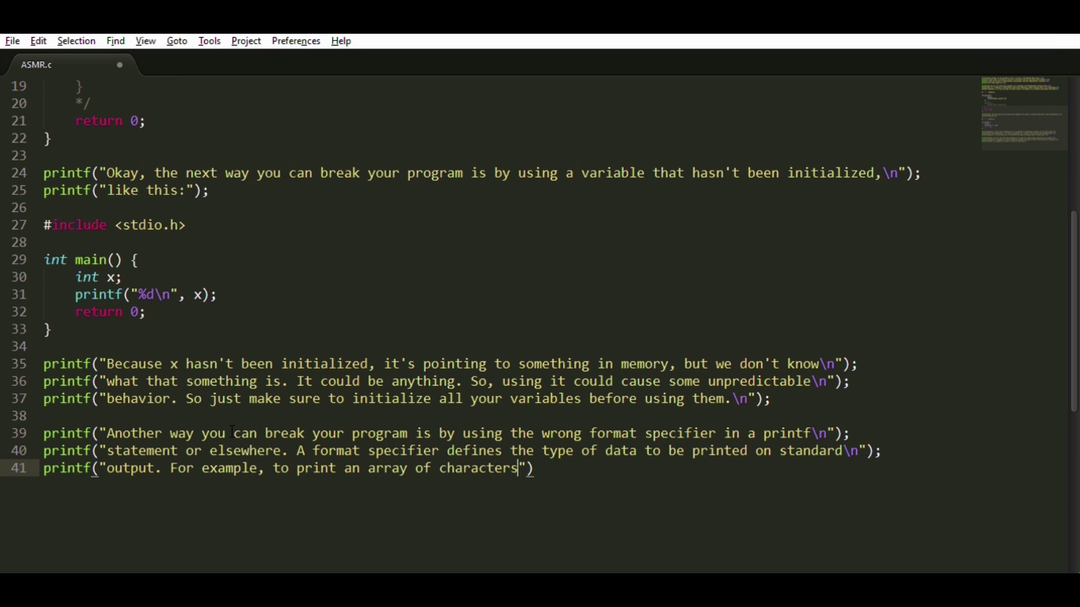
text(e would use format specifier percent s.\n"))
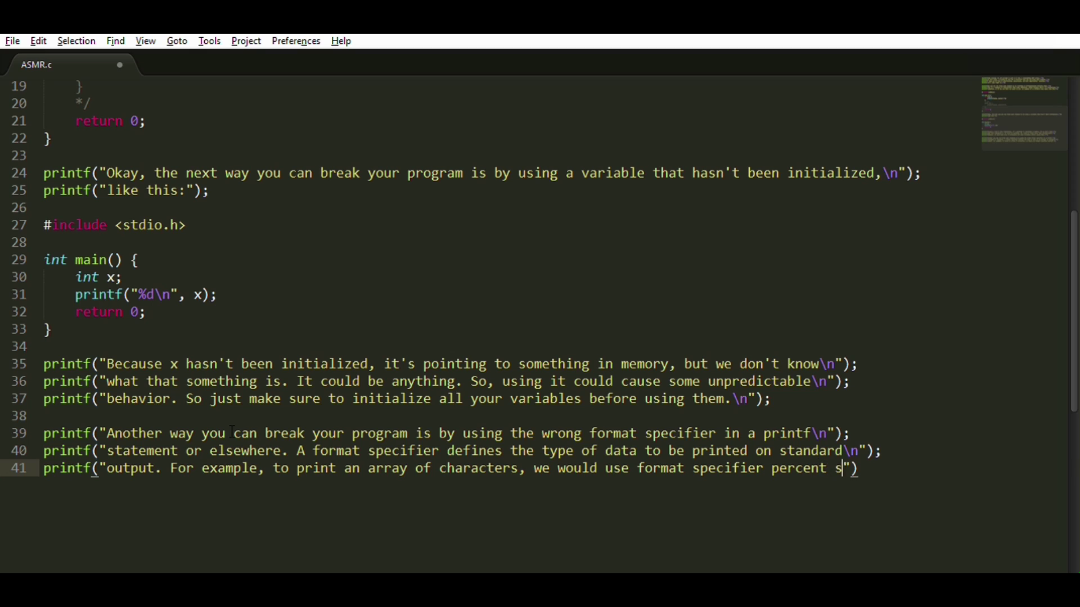
text(;)
key(Return)
text(//%s)
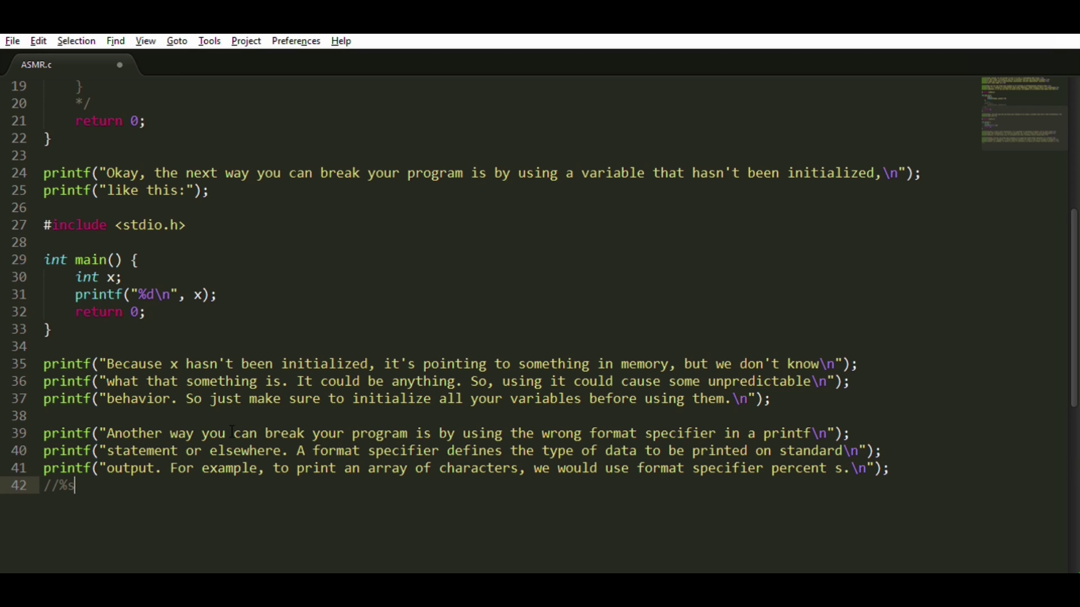
key(Return)
key(Return)
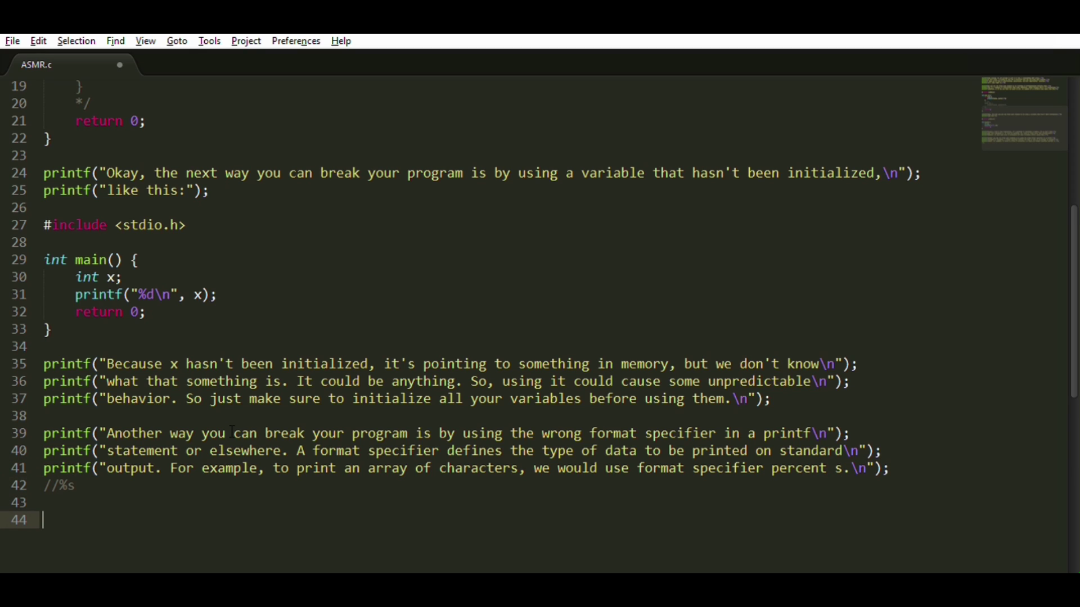
text(printf("N)
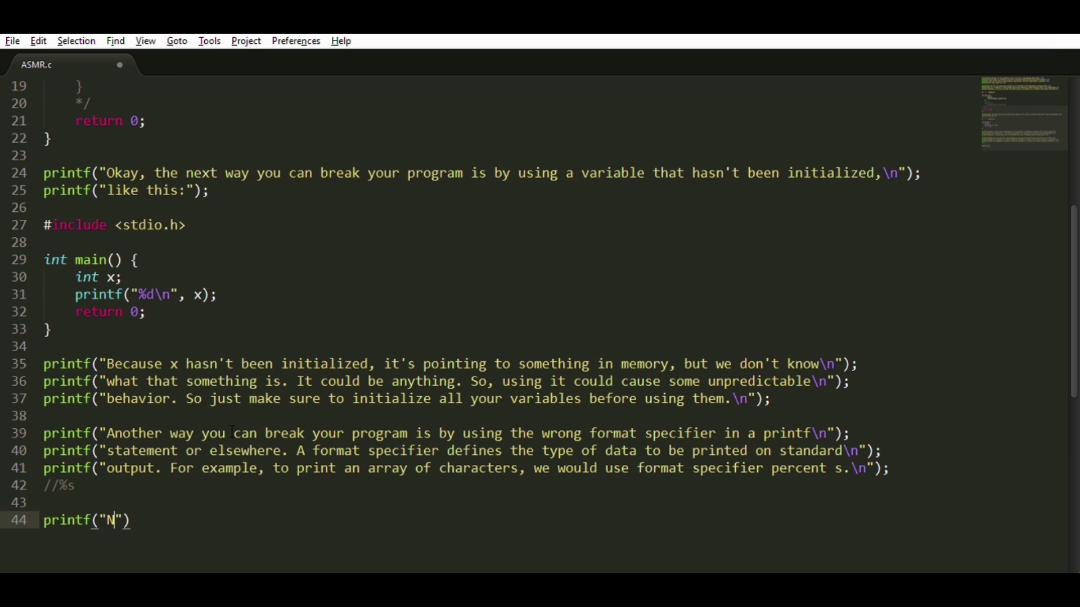
text(ow, if we accidental)
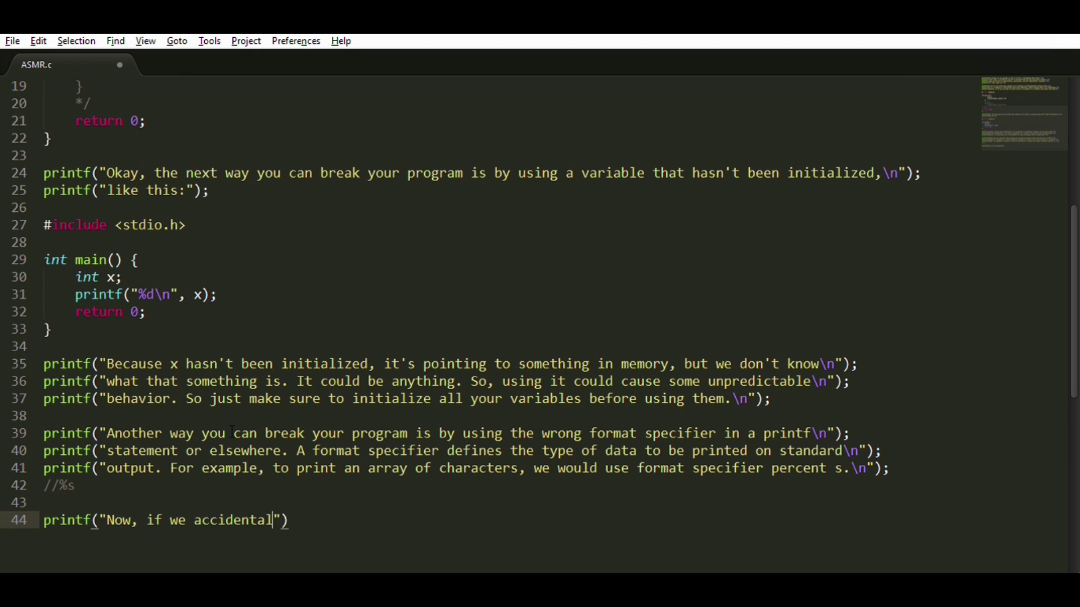
text(ly used the string format )
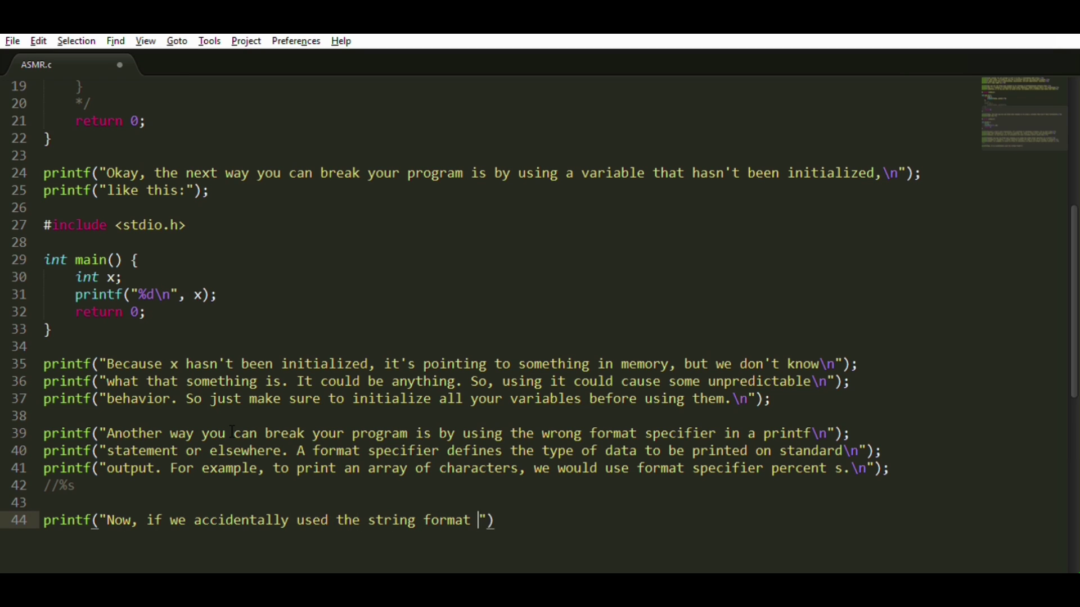
text(specifier to print a singl)
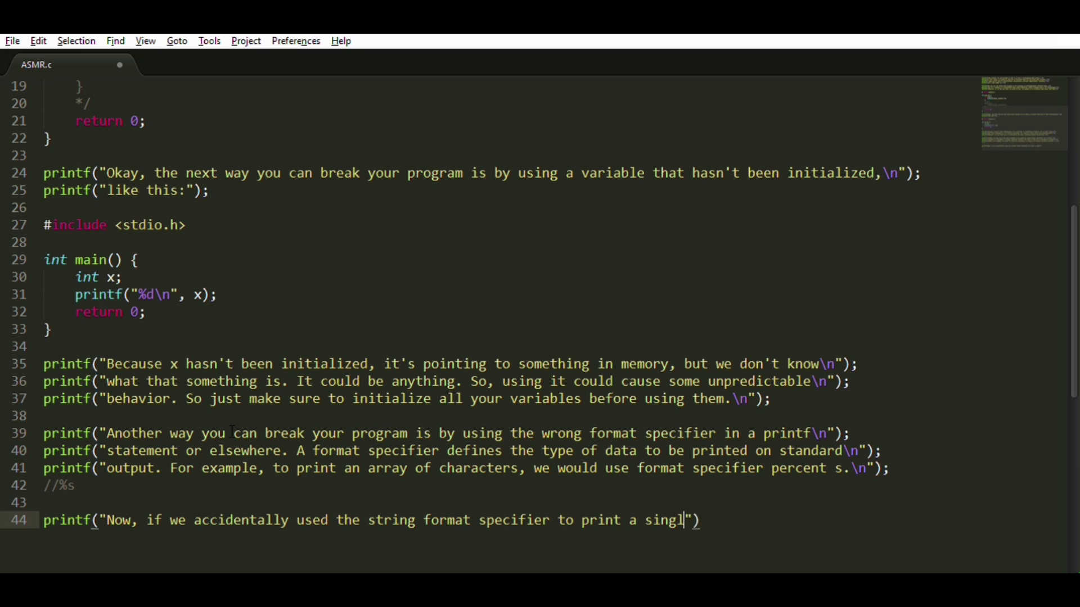
text(e character, we)
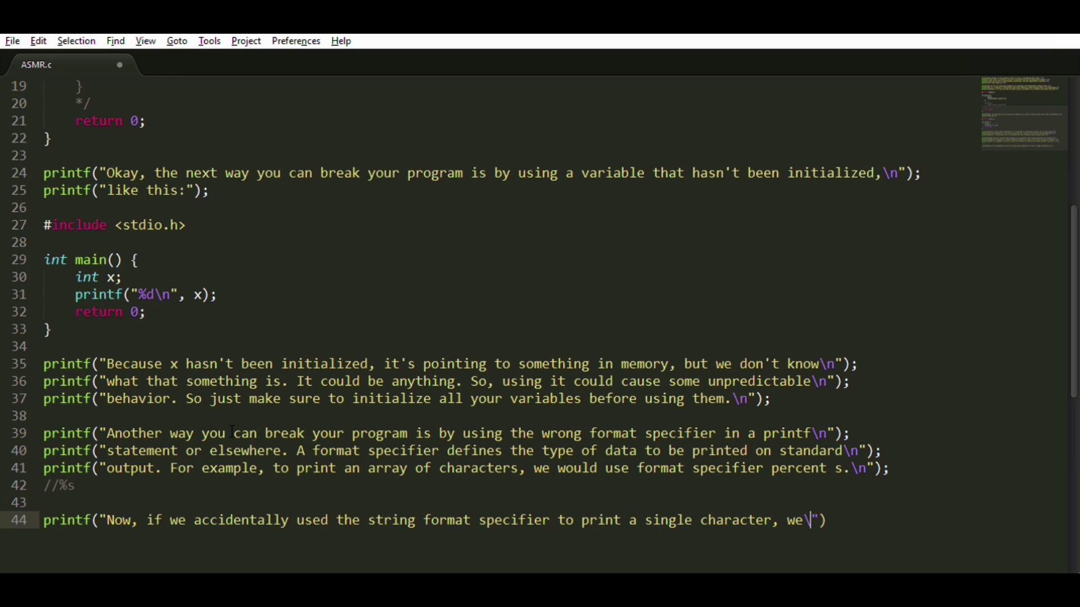
text(;)
key(Return)
text(printf("would )
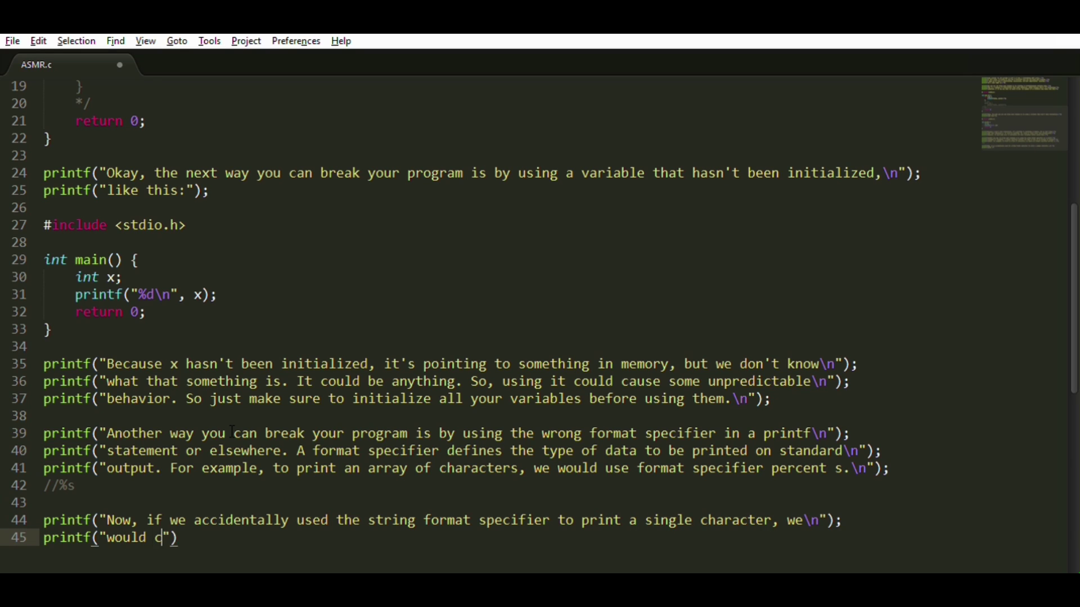
text(crash the program. That would look like this:\n");)
Add a //%s note and a main that prints 'c' with %s and returns 0.
key(Return)
key(Return)
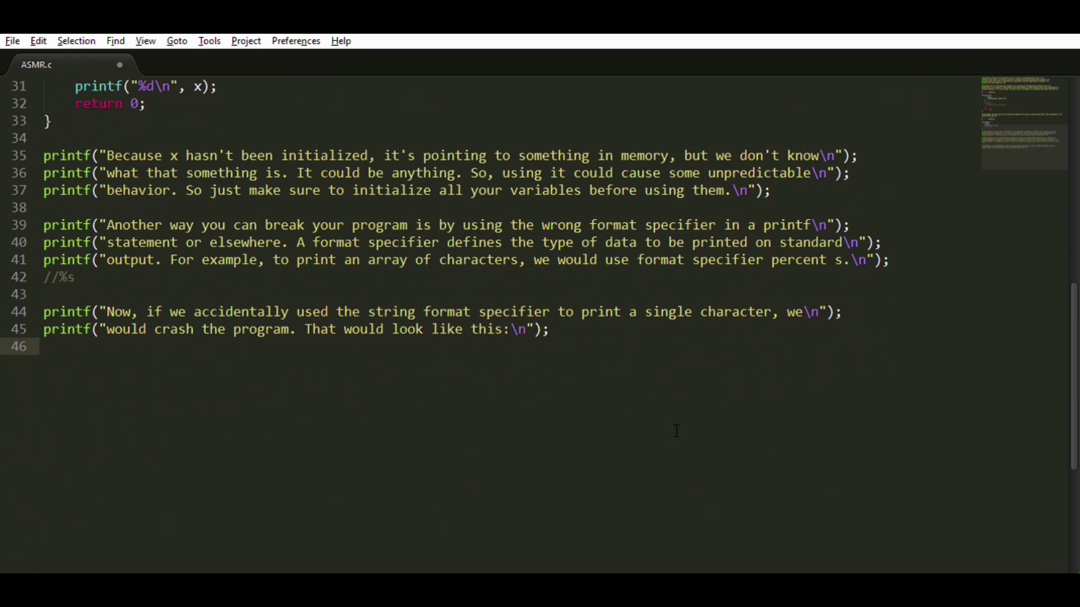
text(#include <stdio.h>)
key(Return)
key(Return)
text(int ma)
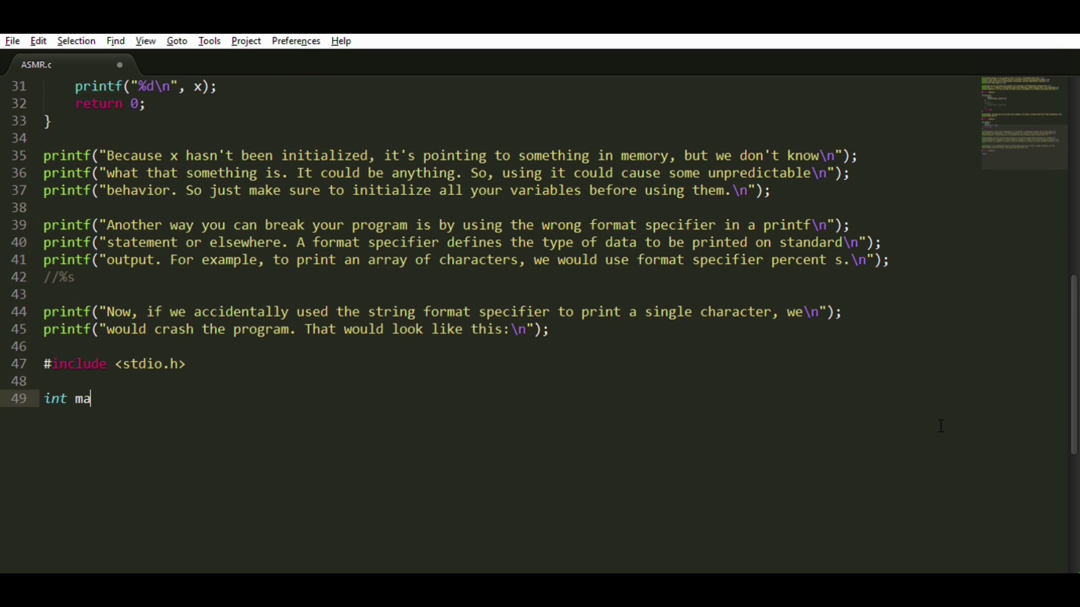
text(in() {)
key(Return)
text(printf("%s\n", 'c');)
key(Return)
text(return 0;)
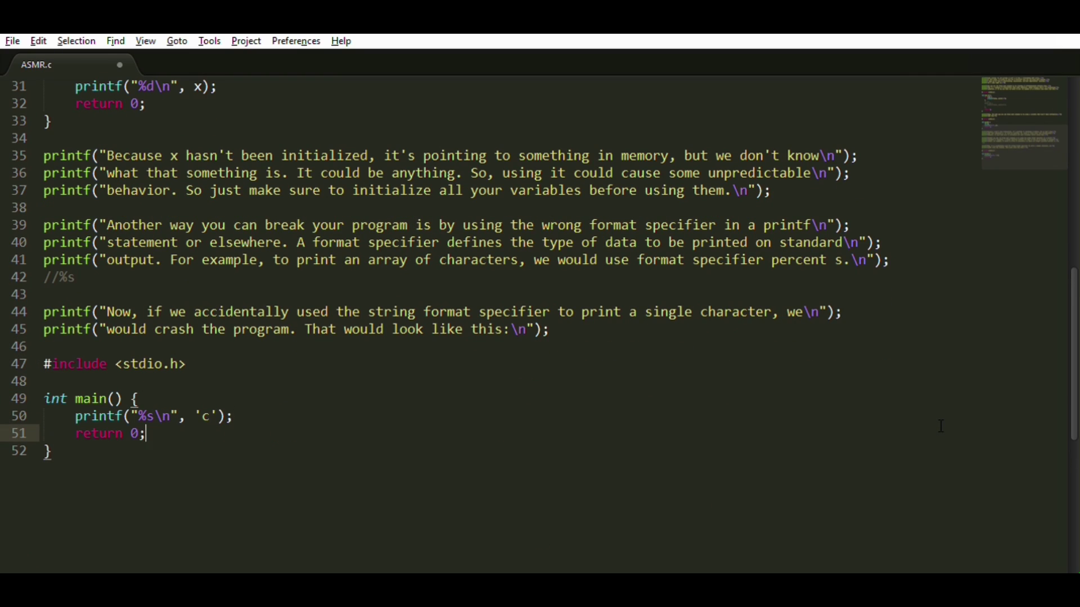
key(Down)
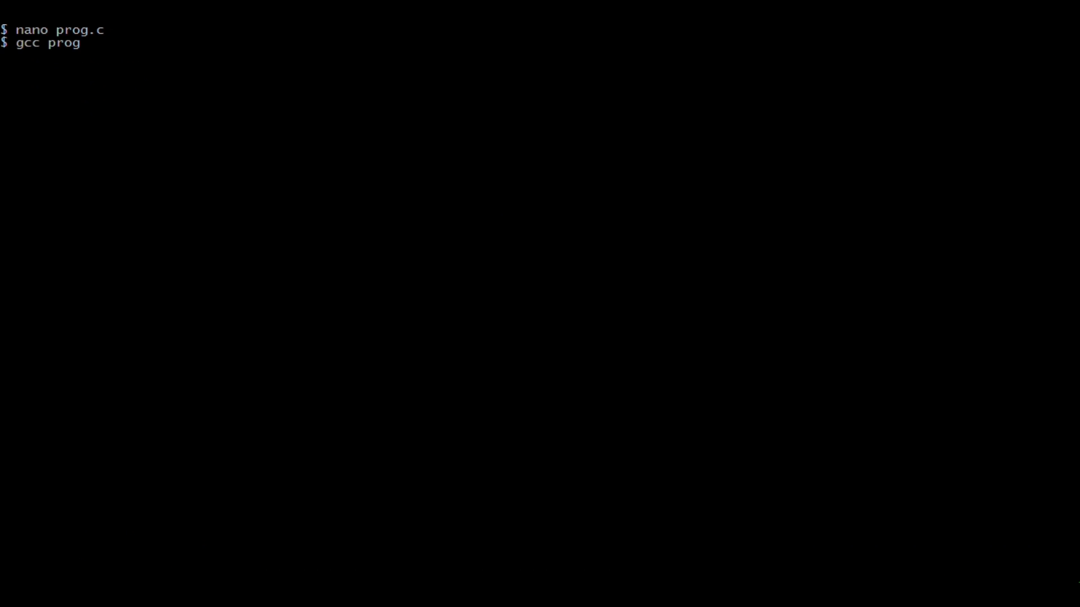
text(a.out)
Run the compiled prog.c as ./a.out, which ends in a Segmentation fault.
key(Return)
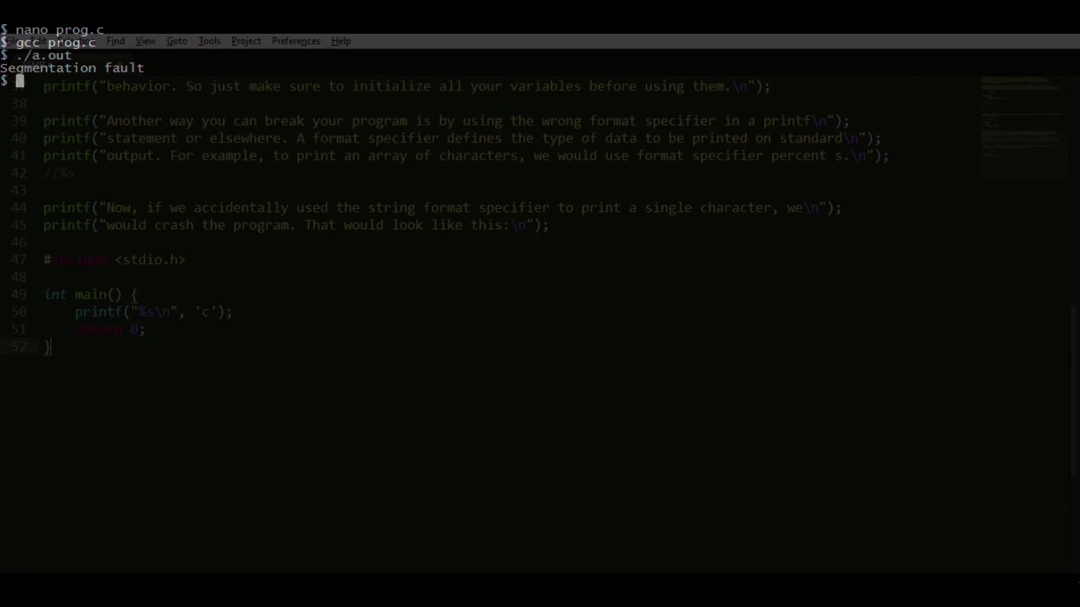
text(printf (")
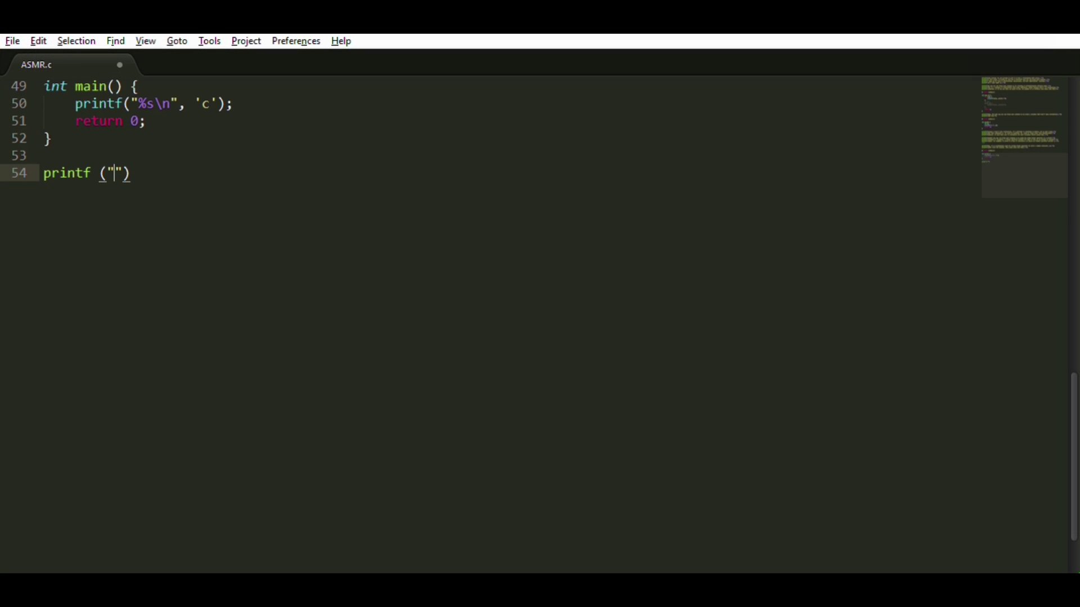
text(To properly print a )
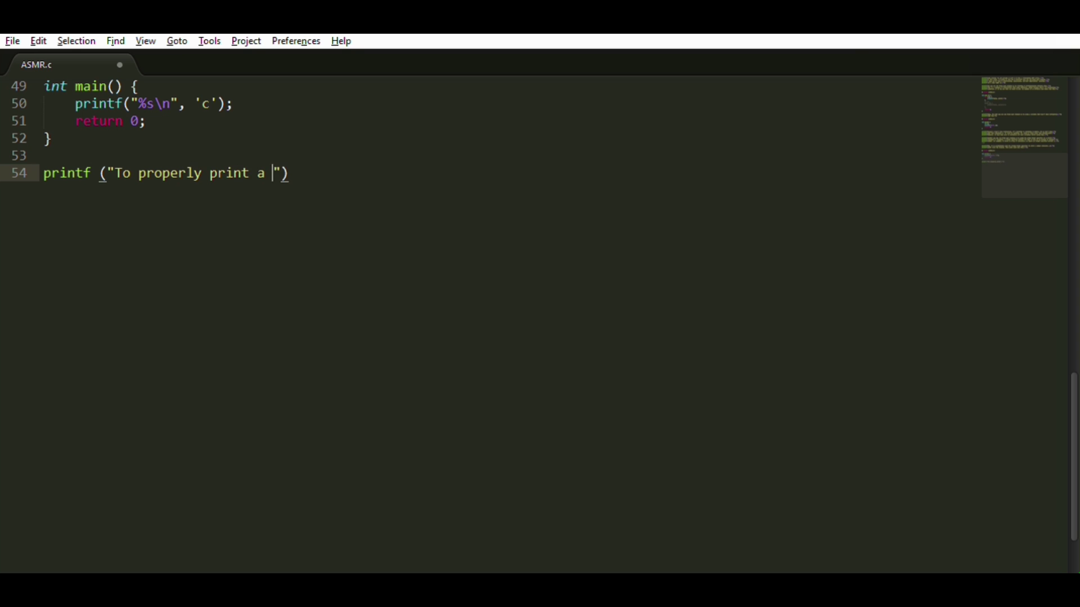
text(single character, you'd want p)
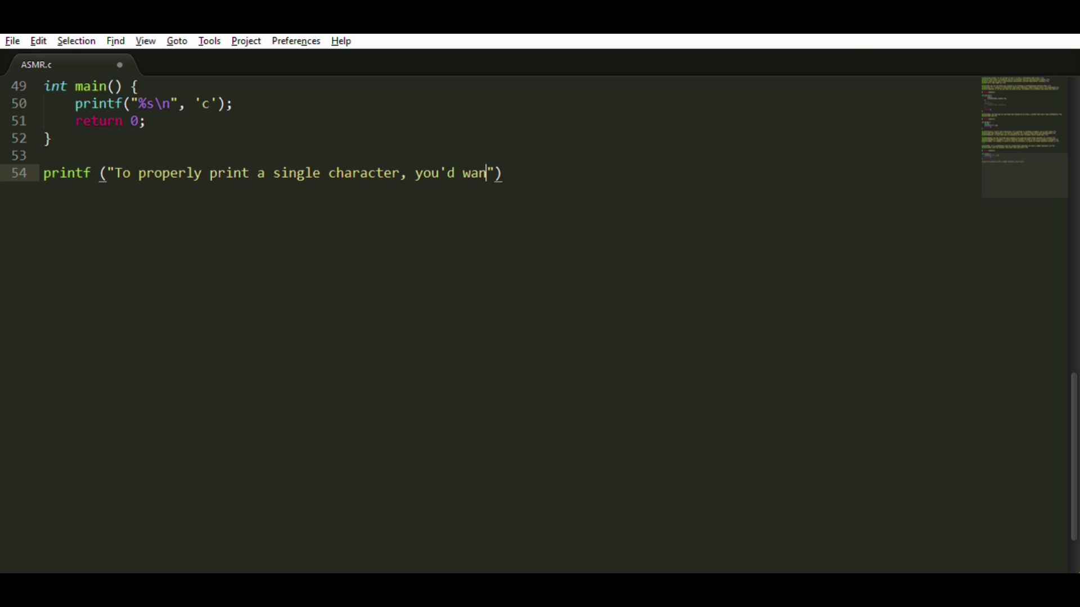
text(ercent c.\n");)
Add a line saying a single character needs percent c, followed by a //%c note.
key(Return)
text(//)
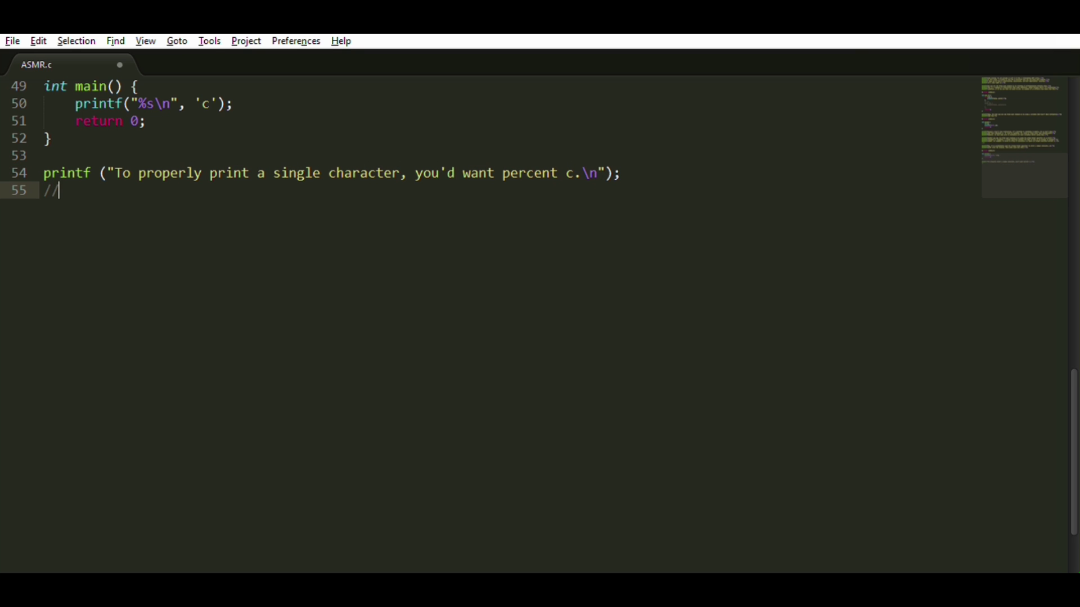
key(Return)
key(Return)
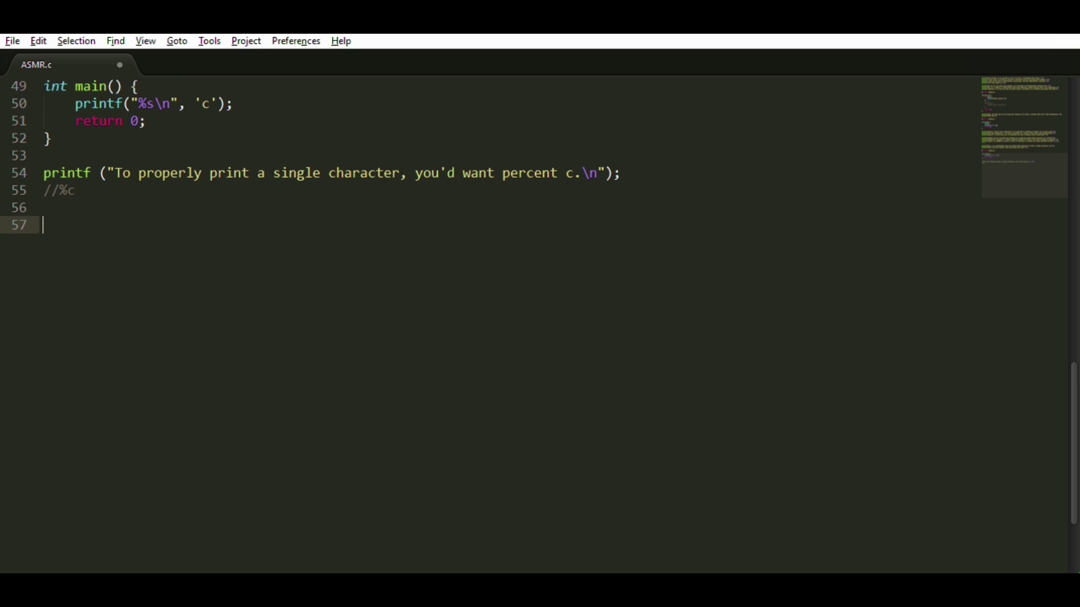
text(f("A )
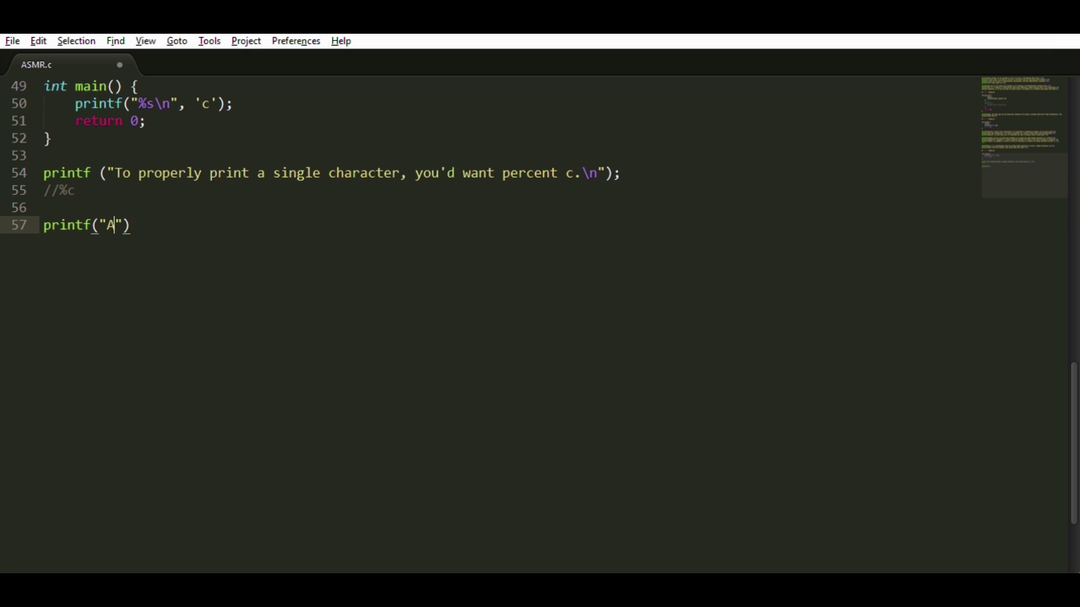
text(very common way to break a )
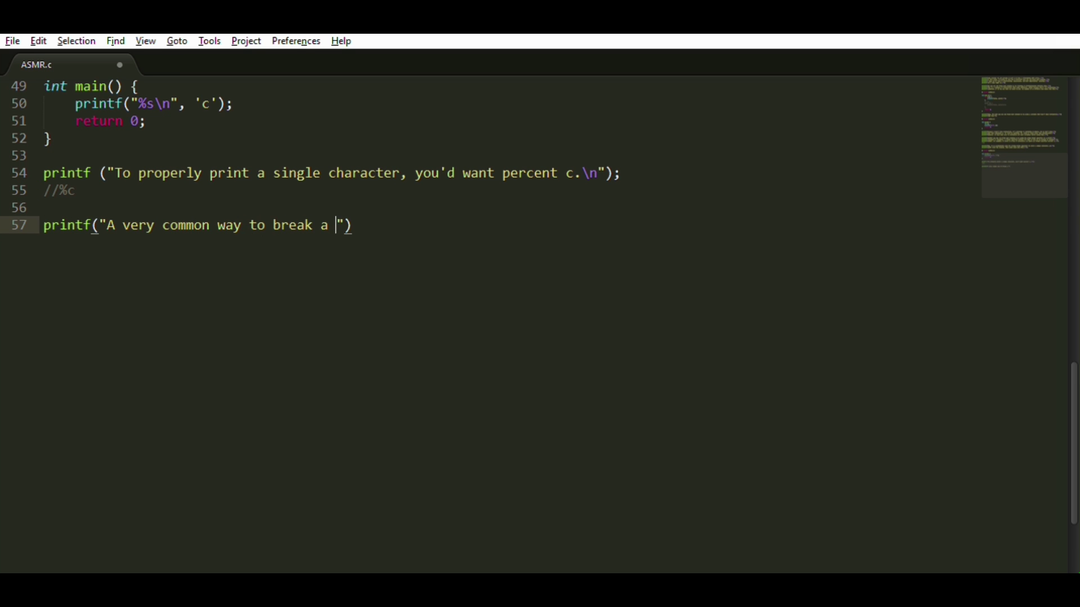
text(C program is by de)
text(referencing a NULL)
text( pointer.)
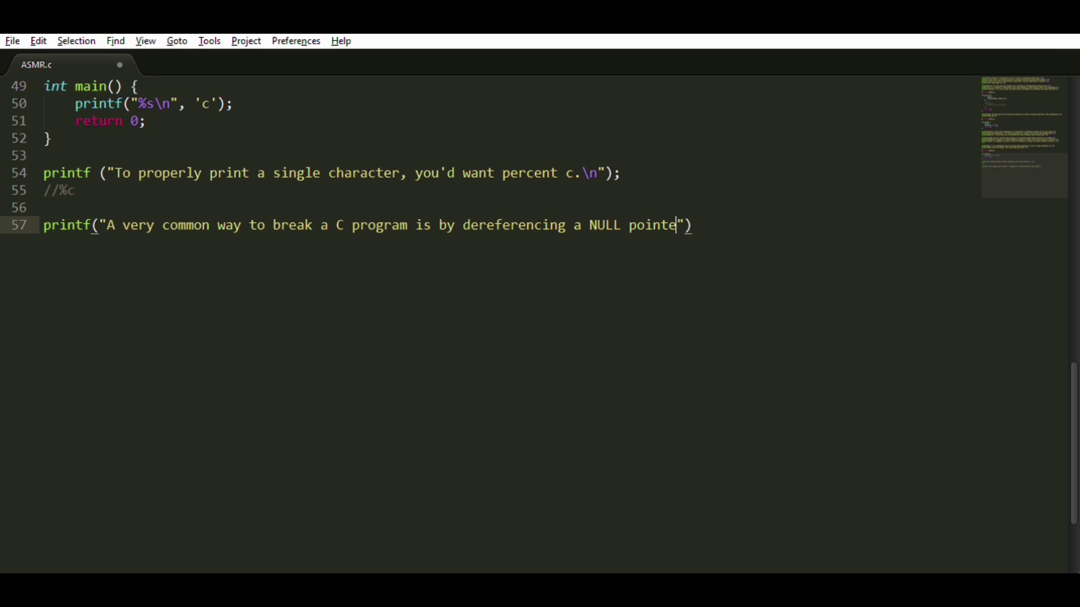
text( A pointer\n)
Write five printf lines (57–61) explaining that dereferencing a NULL pointer crashes the program.
key(End)
text(;)
key(Return)
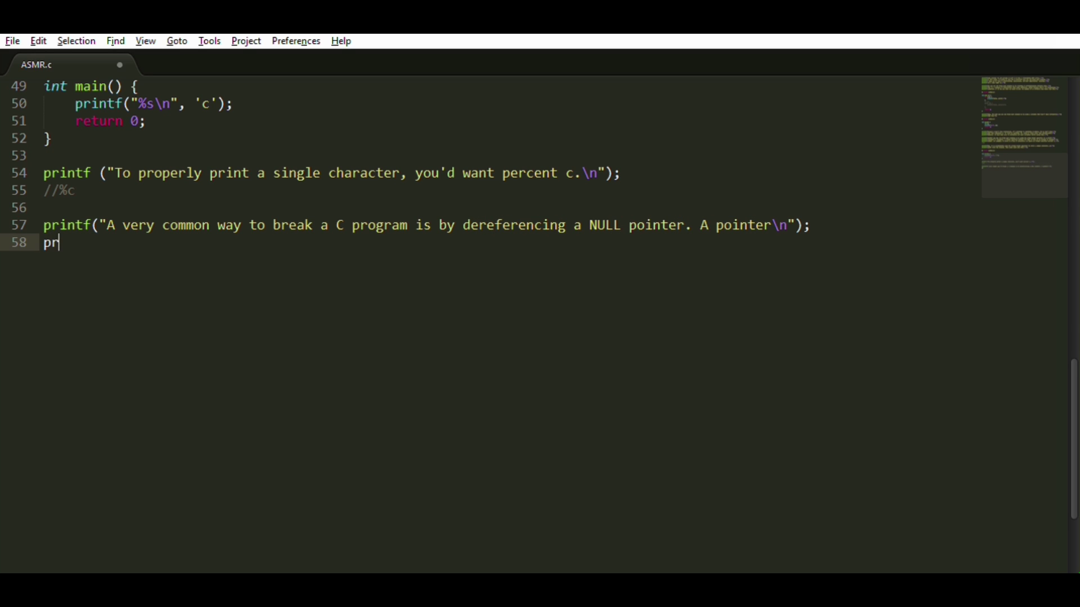
text(printf("variable contains a )
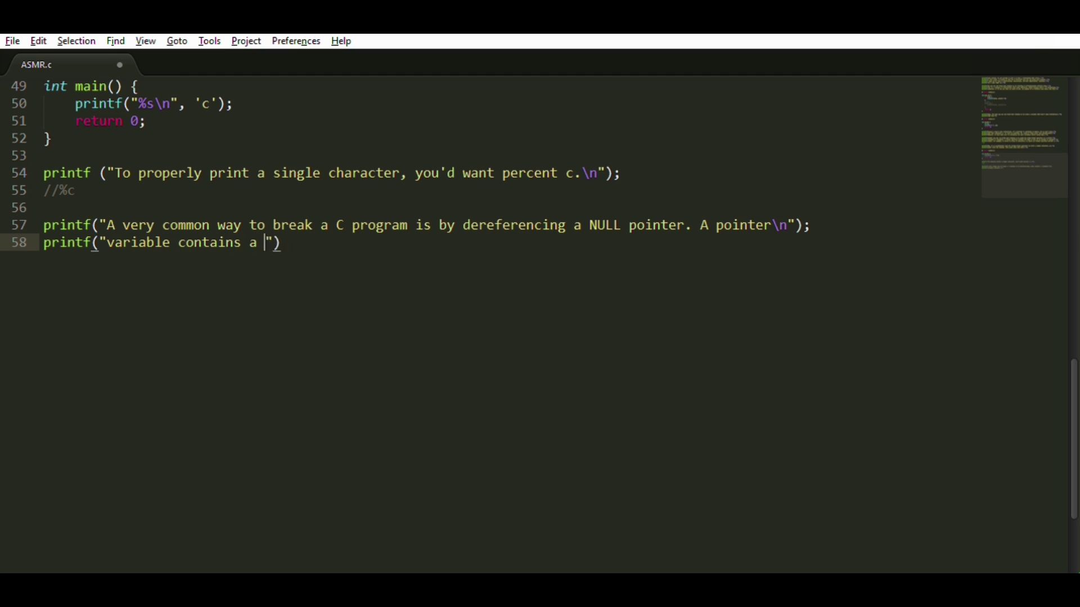
text(memory address that d)
key(BackSpace)
text(ref)
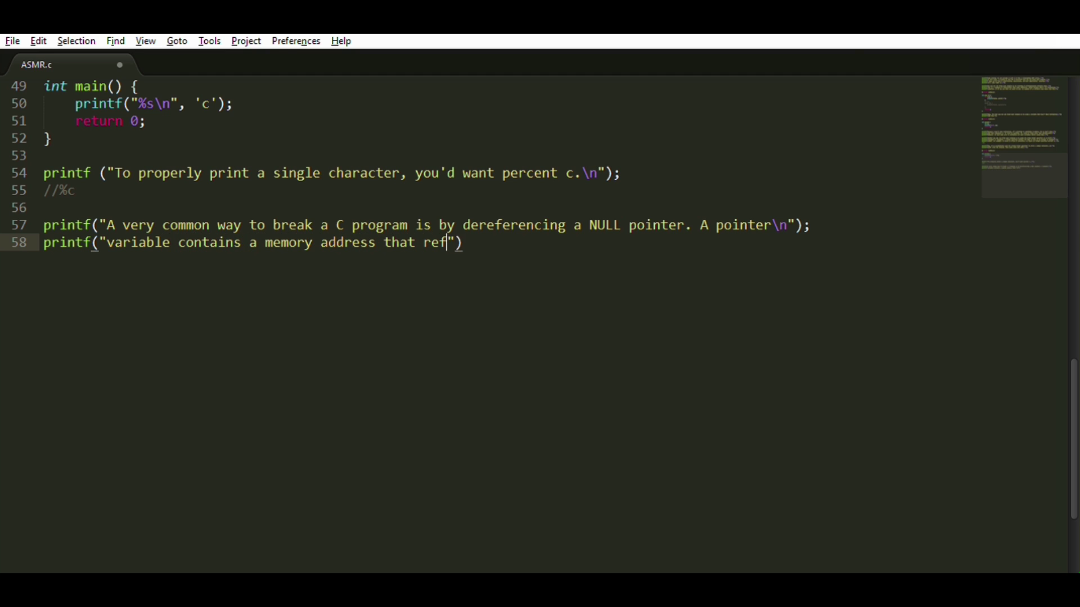
text(erences something. De)
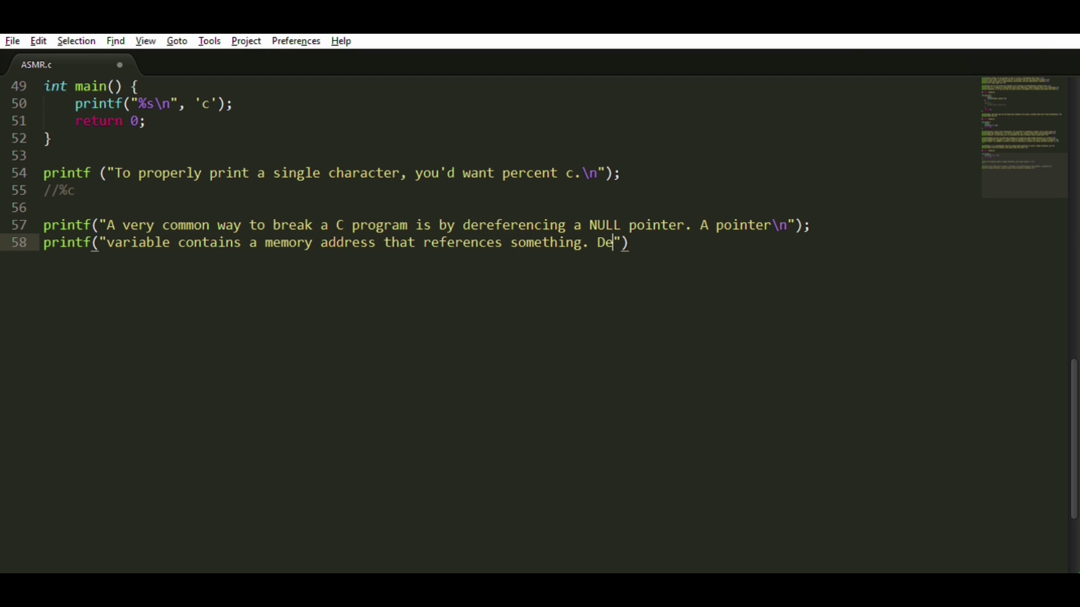
text(referencing the pointer\n)
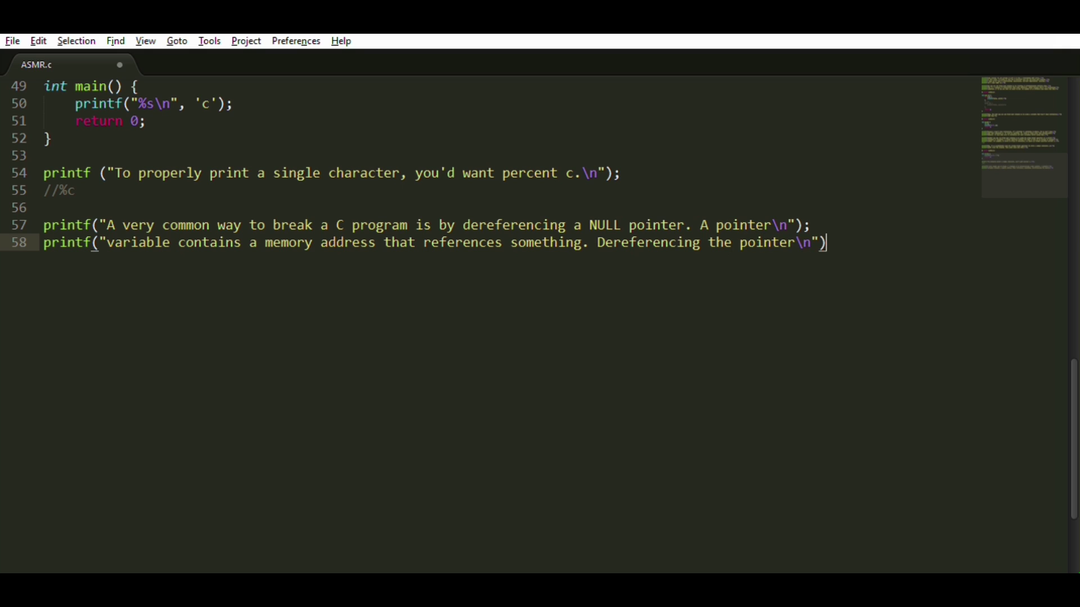
key(End)
text(;)
key(Return)
text(("means to a)
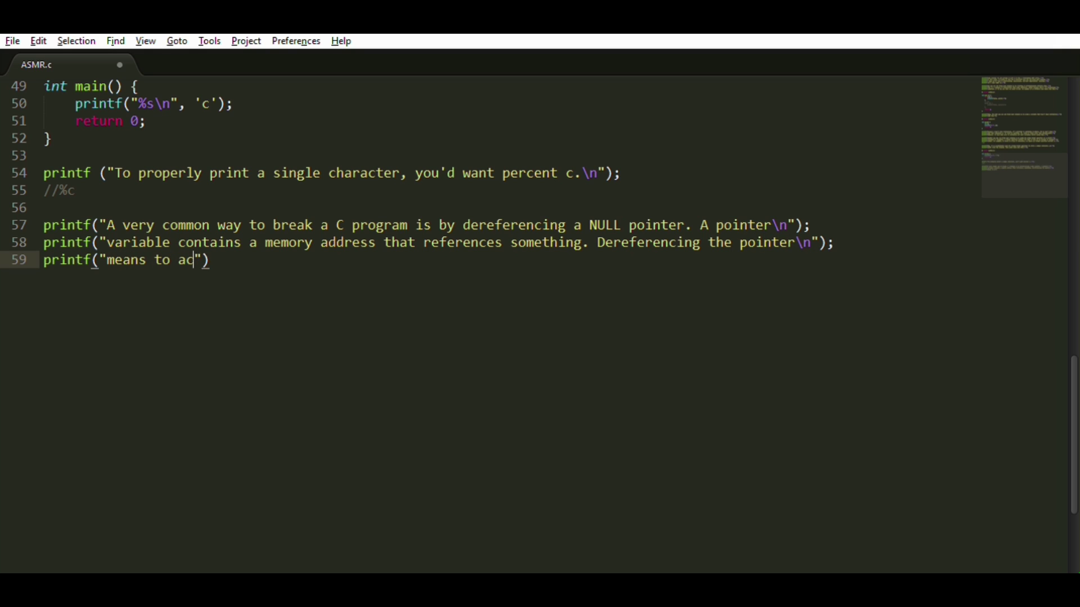
text(ccess whatever it's p)
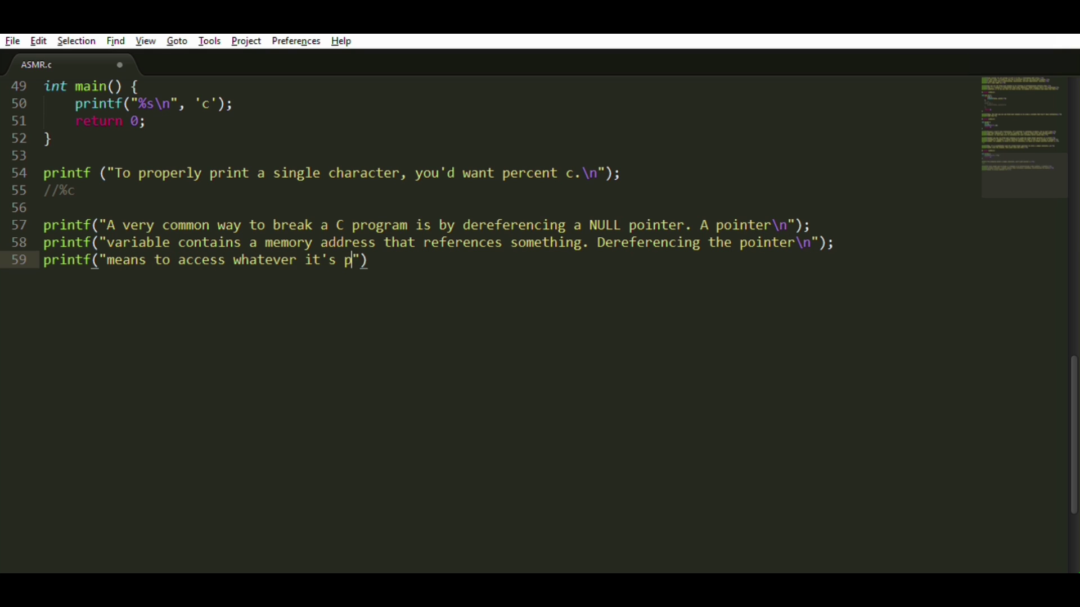
text(ointing to. The asterisk symbol * is the)
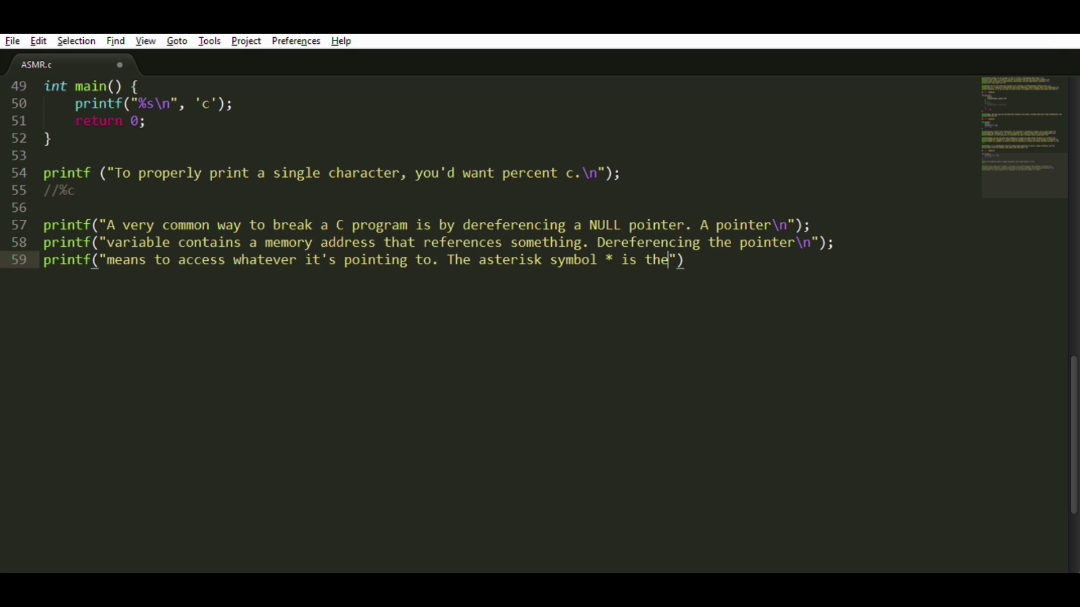
text( dereferencing\n)
key(End)
text(;)
key(Return)
text(pr)
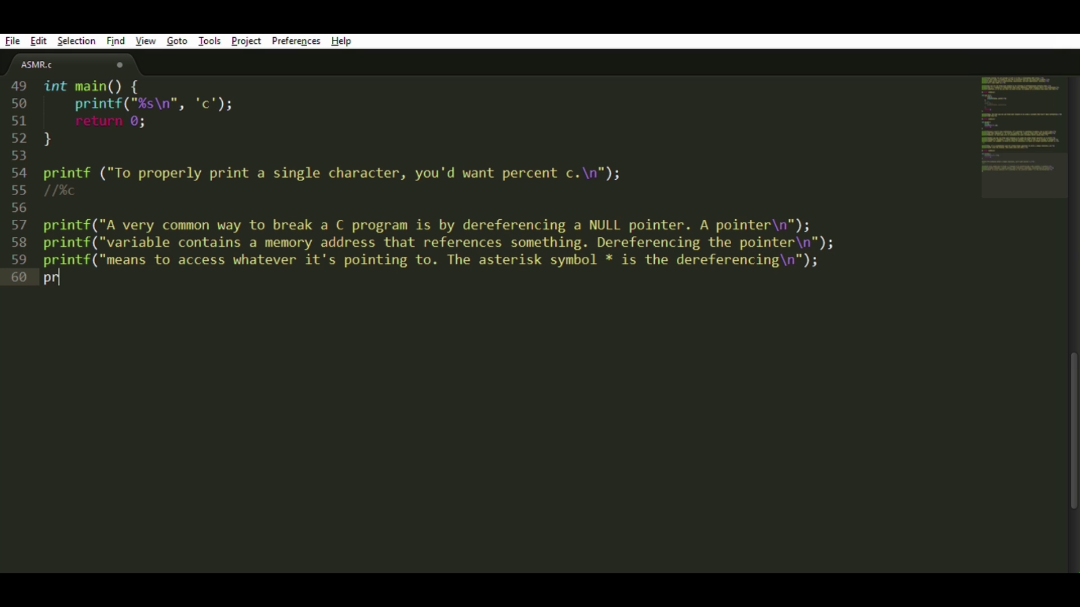
text(intf("operator. If the )
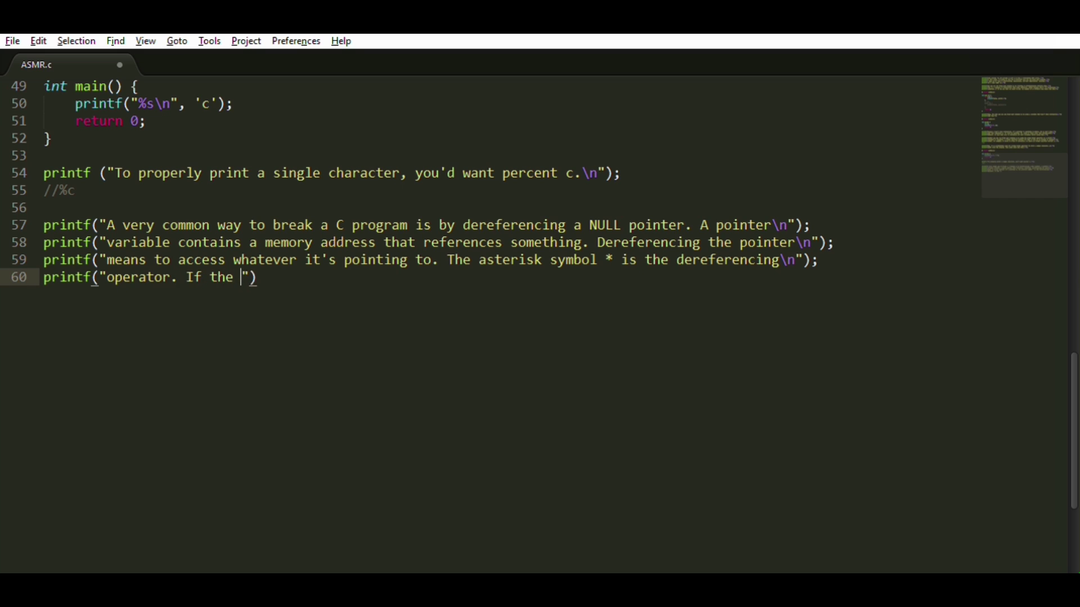
text(pointer is NULL, it points)
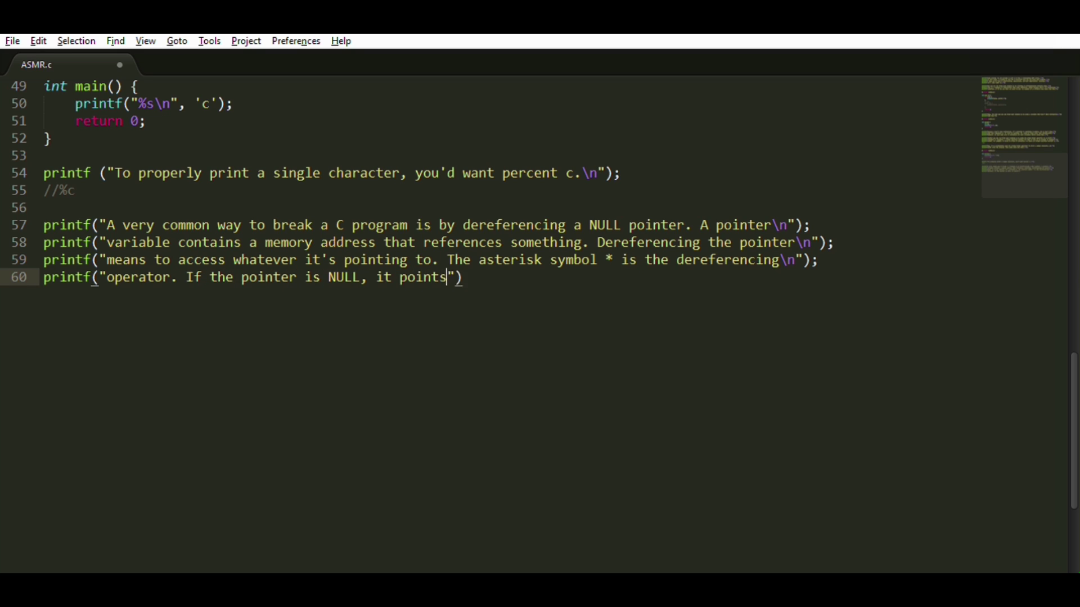
text( to memory that doesn't exist, )
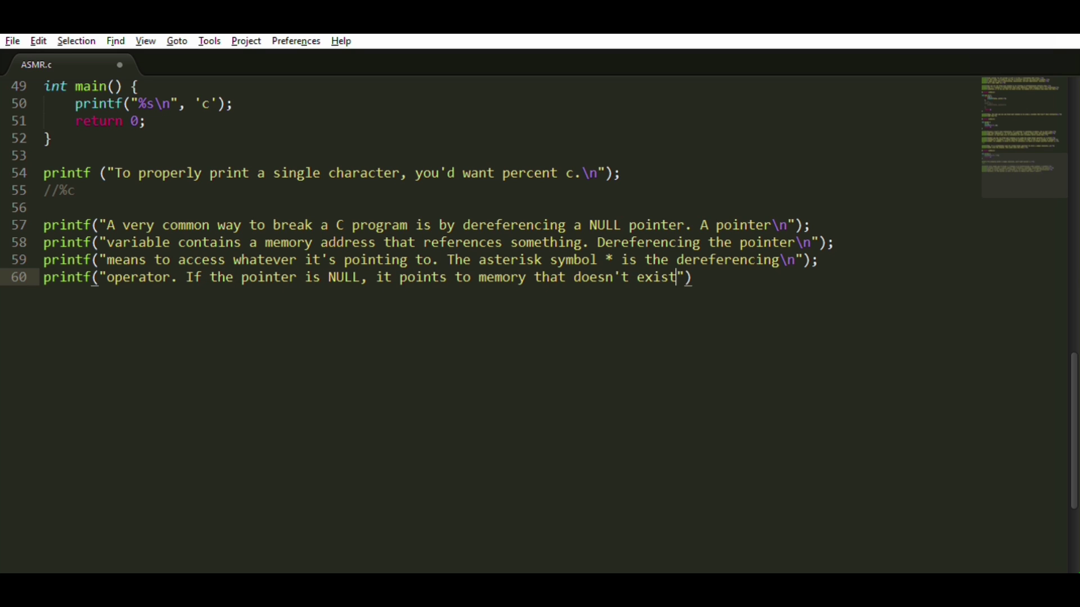
text(so when we attempt\n"))
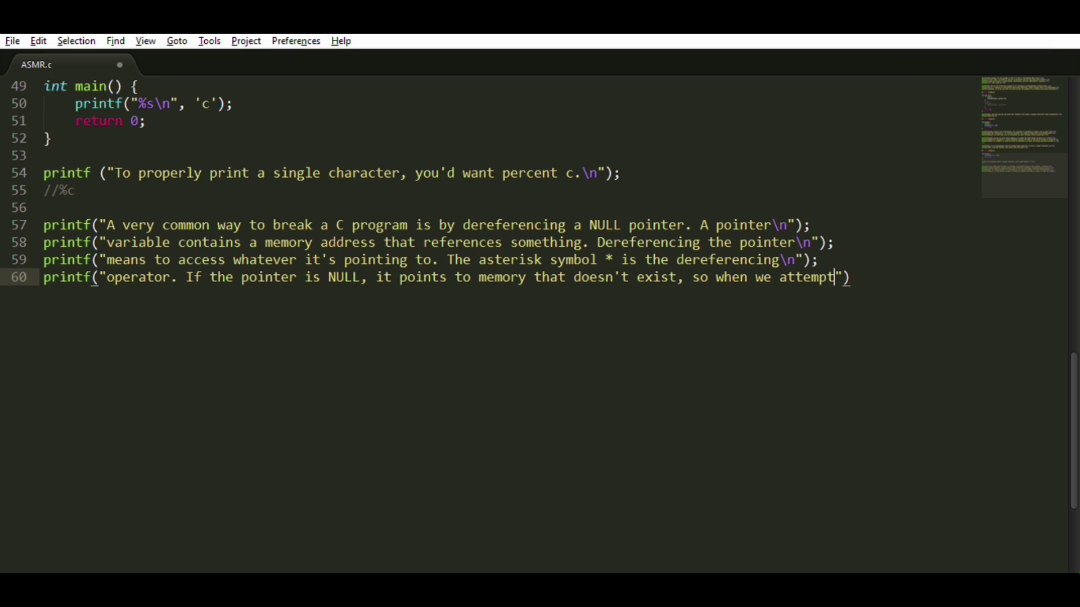
text(;)
key(Return)
text(printf)
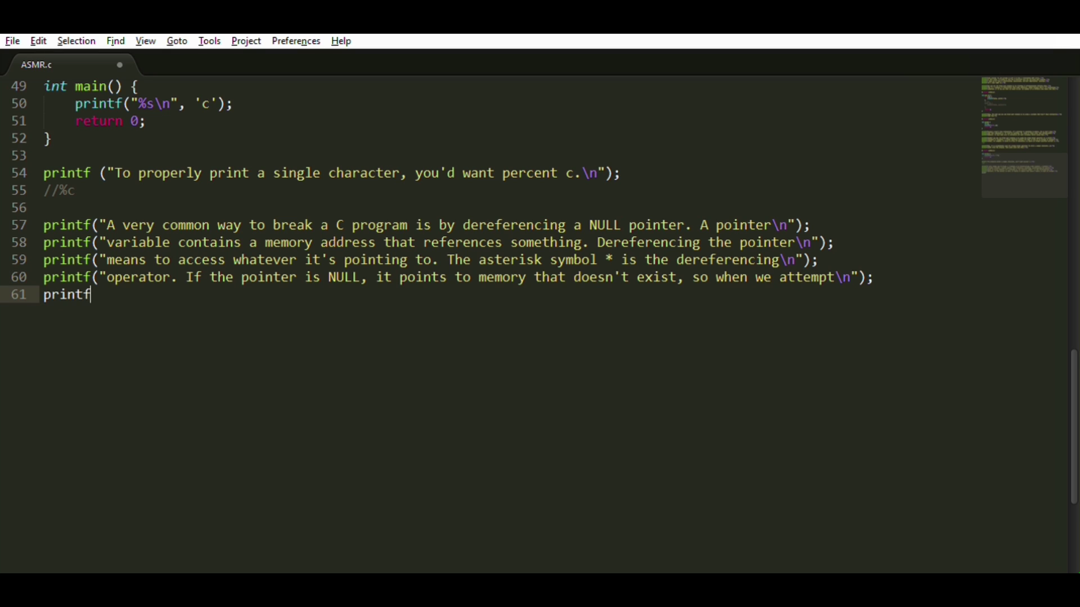
text(("to dereference it, it will crash the p)
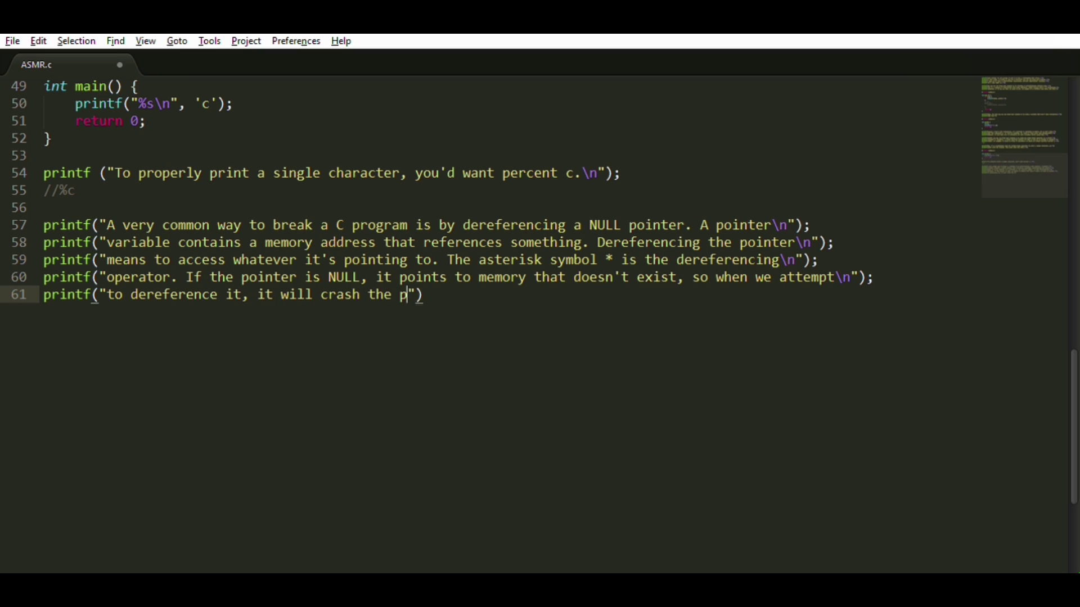
text(rogram.\n");)
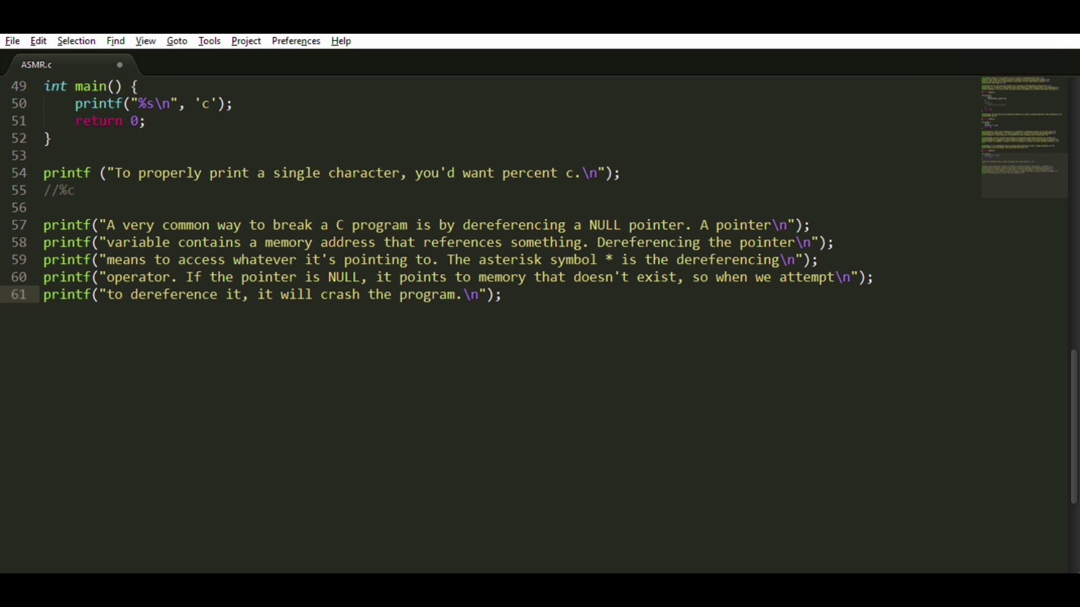
key(Return)
key(Return)
text(#include )
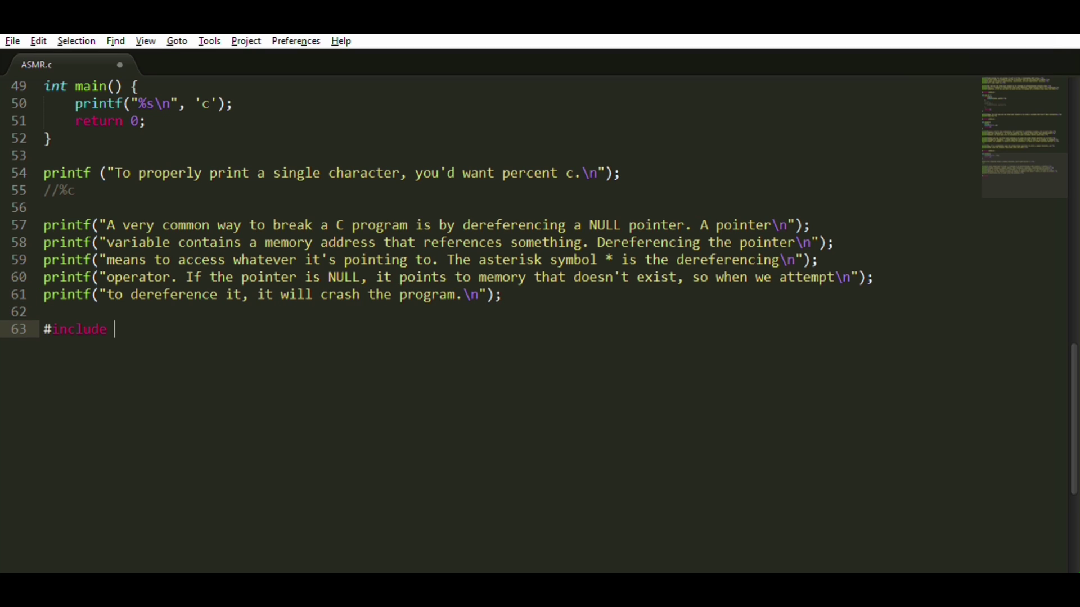
text(<stdio.h>)
Write the NULL-pointer example: include stdio.h, set int *x = NULL, print *x, return 0.
key(Return)
key(Return)
text(int main() {)
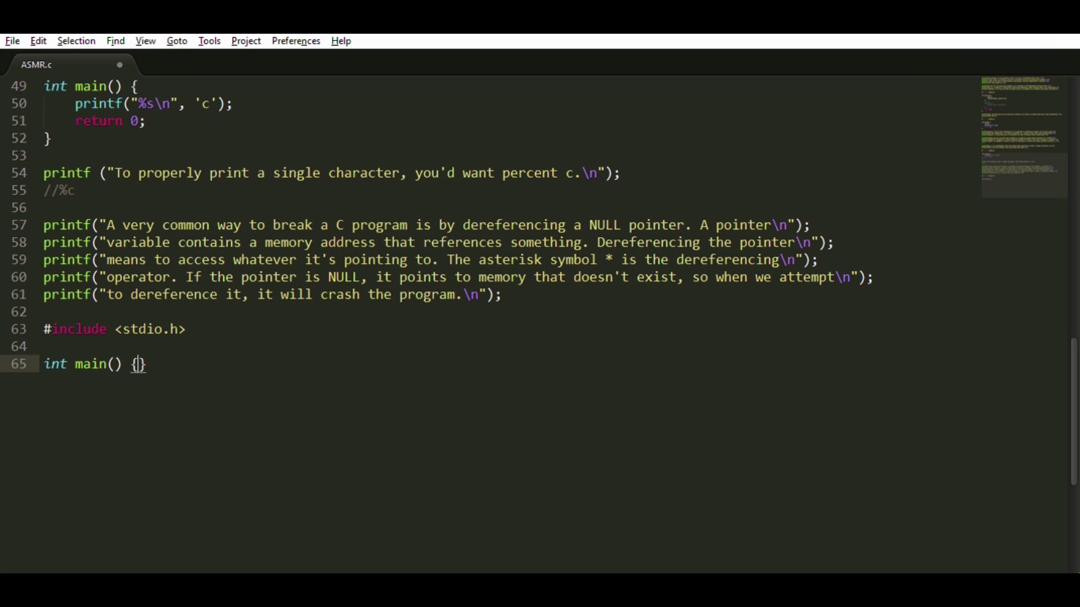
key(Return)
text(;)
key(Return)
key(Return)
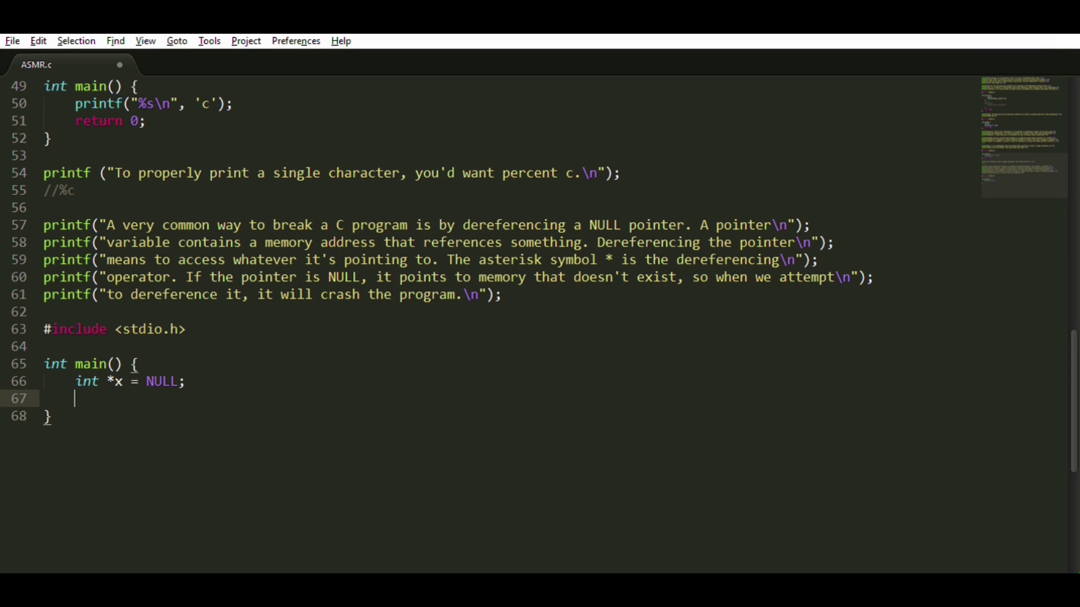
text(printf("%d\n", *x)
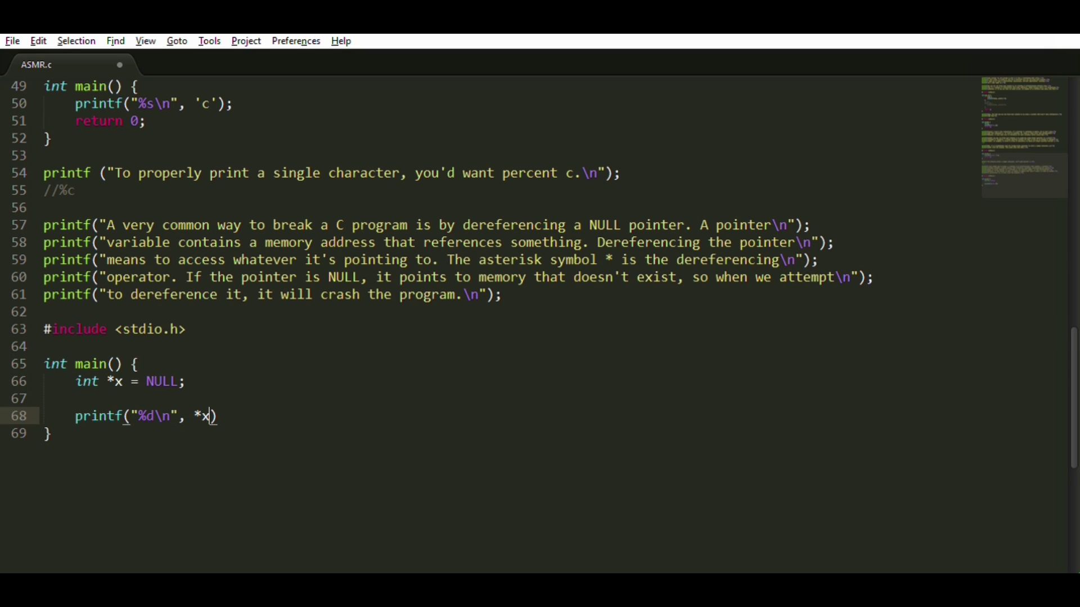
text();)
key(Return)
text(return 0;)
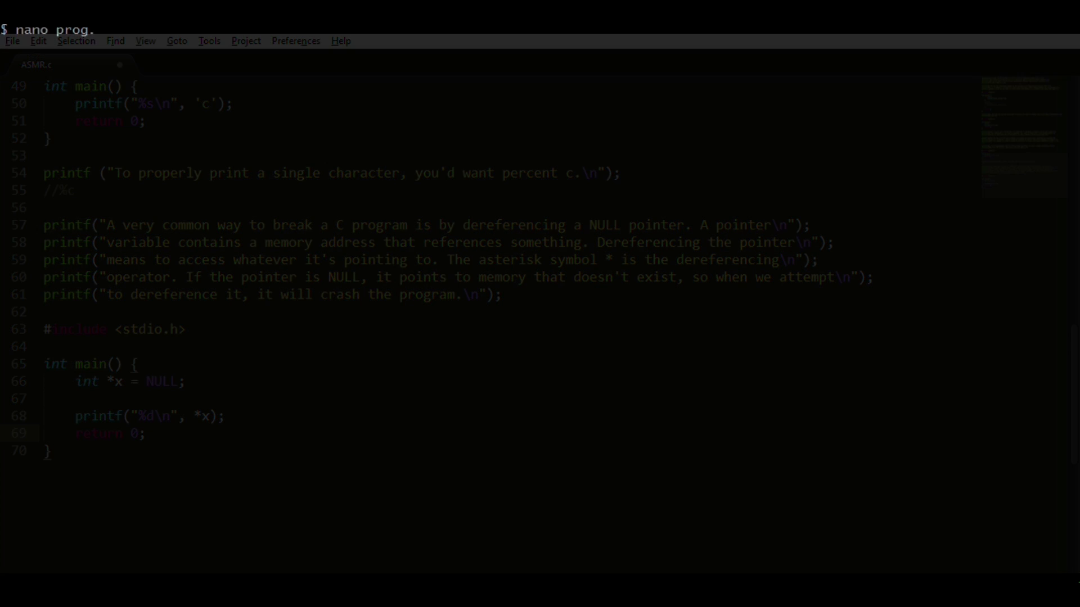
Paste the NULL-pointer example into prog.c, save it, and run it to a Segmentation fault.
text(#include <stdio.h>  int main() {    int *x = NULL;     printf("%d\n", *x);    return 0; })
key(ctrl+x)
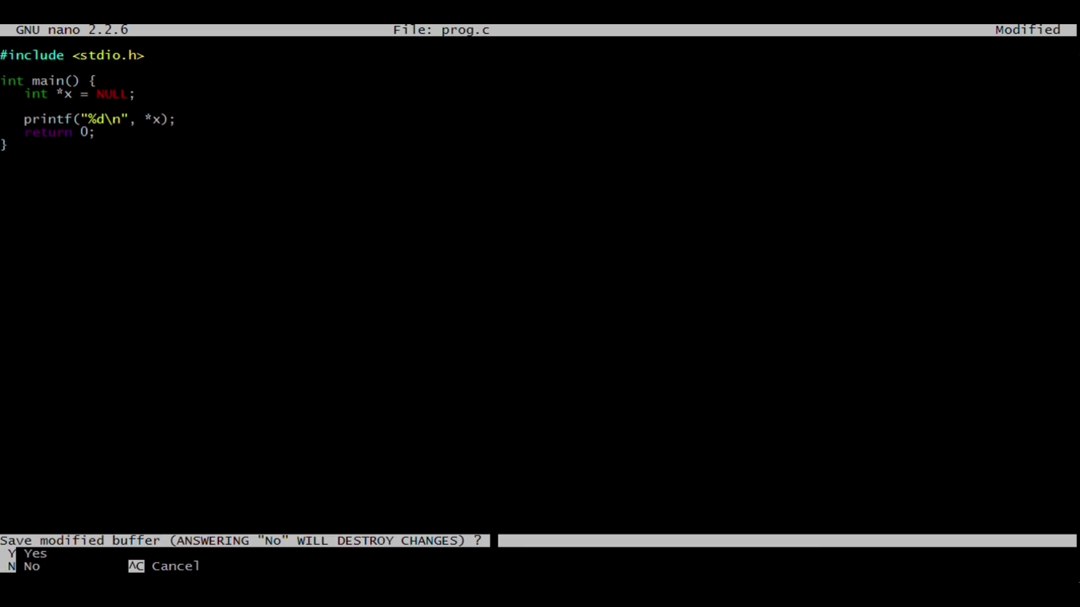
key(y)
key(Return)
text(gcc prog.c)
text(./a.out)
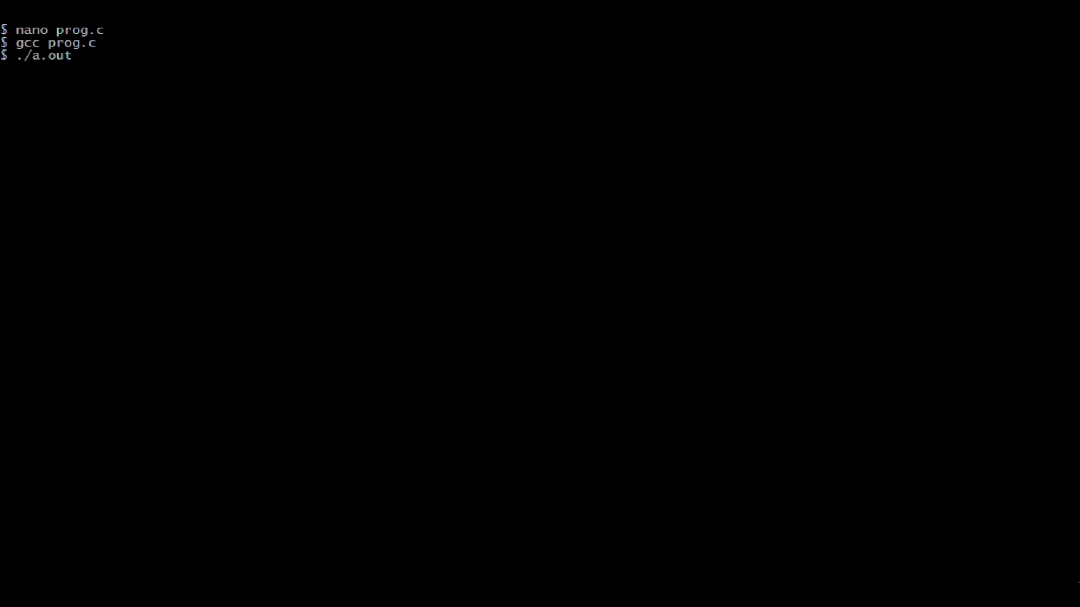
key(Return)
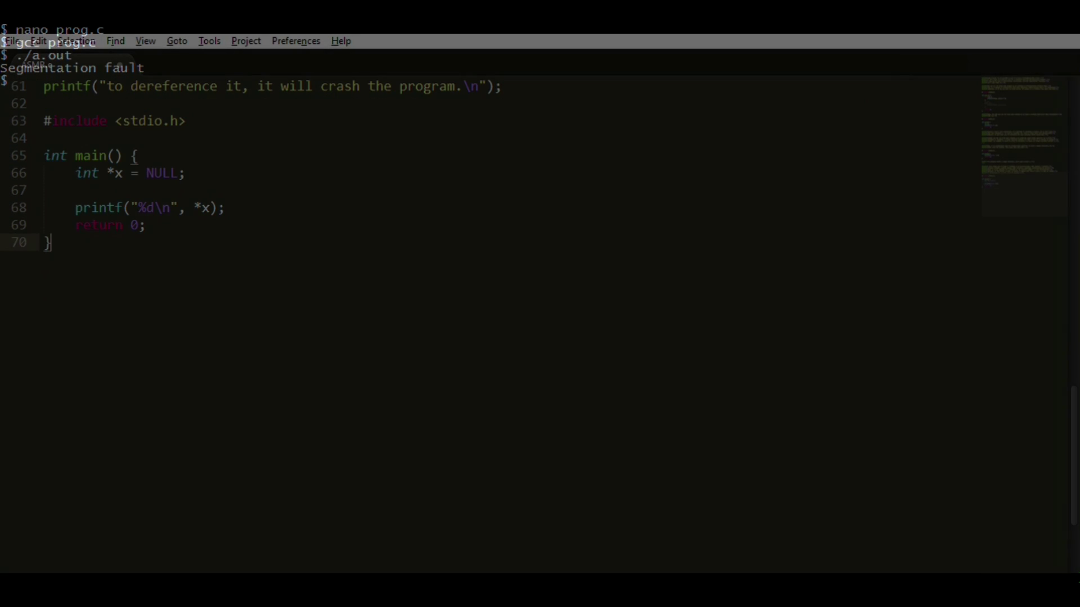
Begin the buffer-overflow narration with printf lines about writing past a small buffer.
key(Return)
key(Return)
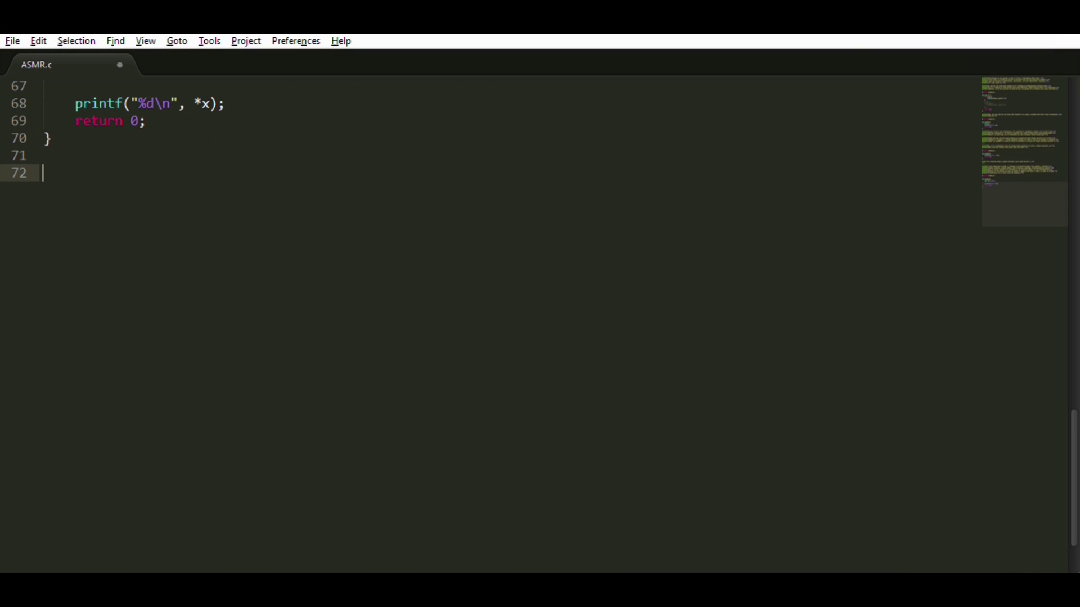
text(printf("The ne)
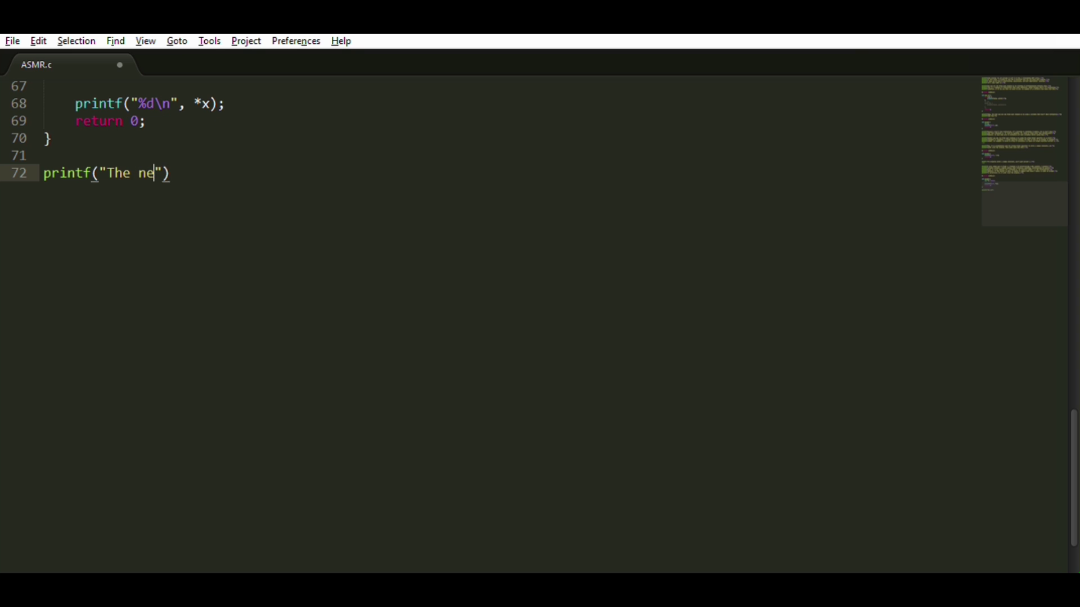
text(xt way to crash your pr)
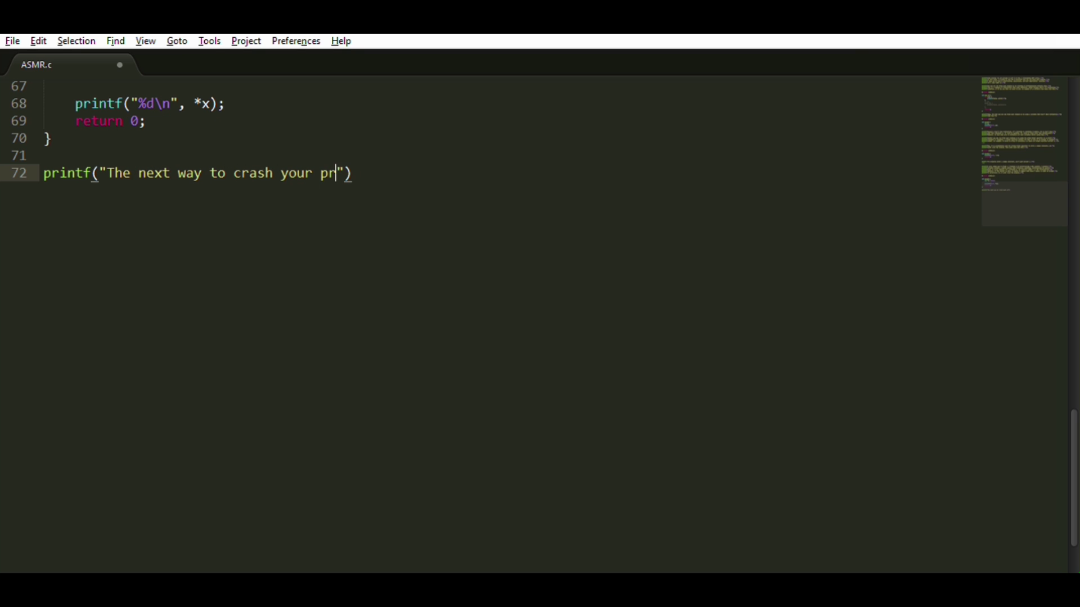
text(ogram is by causing a b)
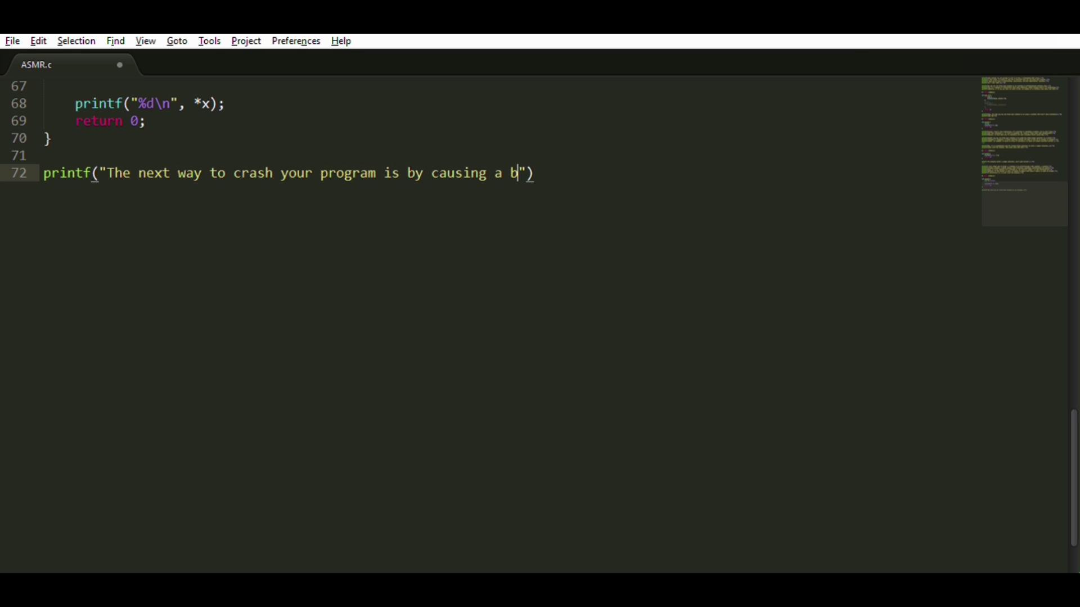
text(uffer overflow or a bu)
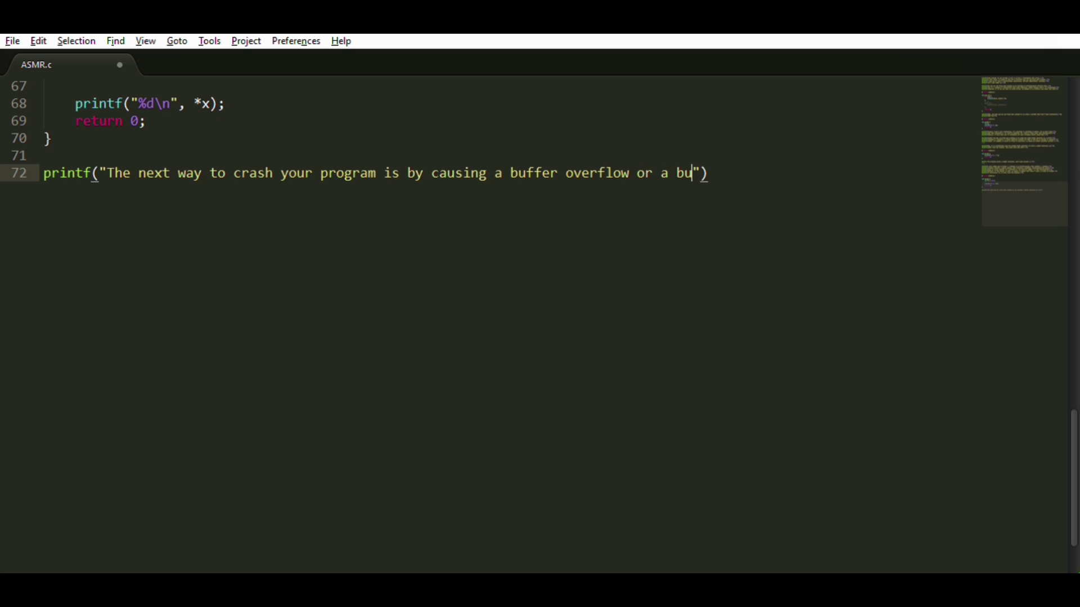
text(ffer overrun,)
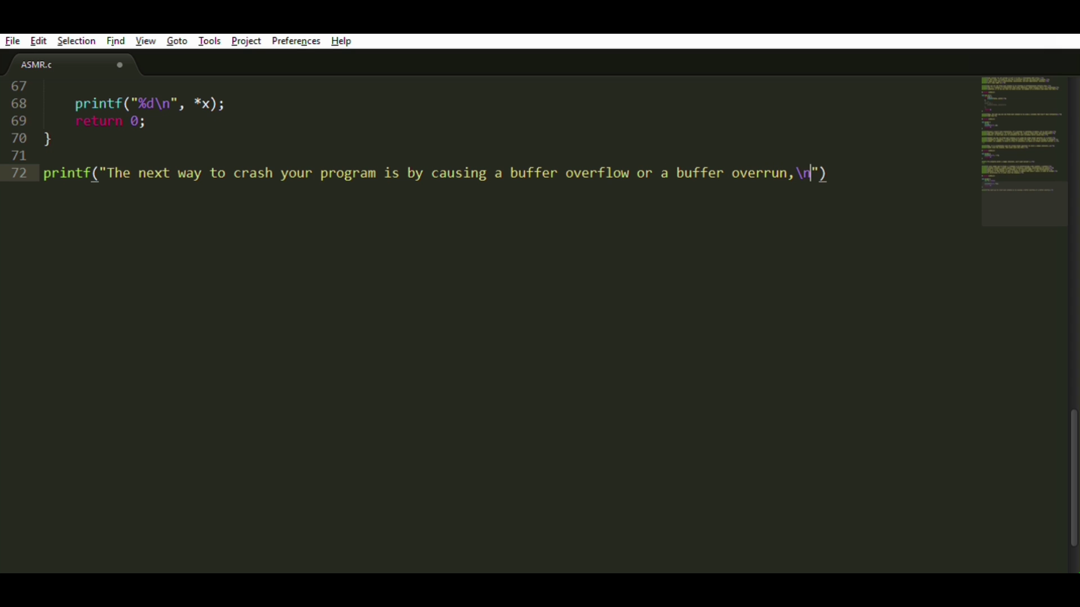
key(Return)
text(printf("T)
key(BackSpace)
text(which )
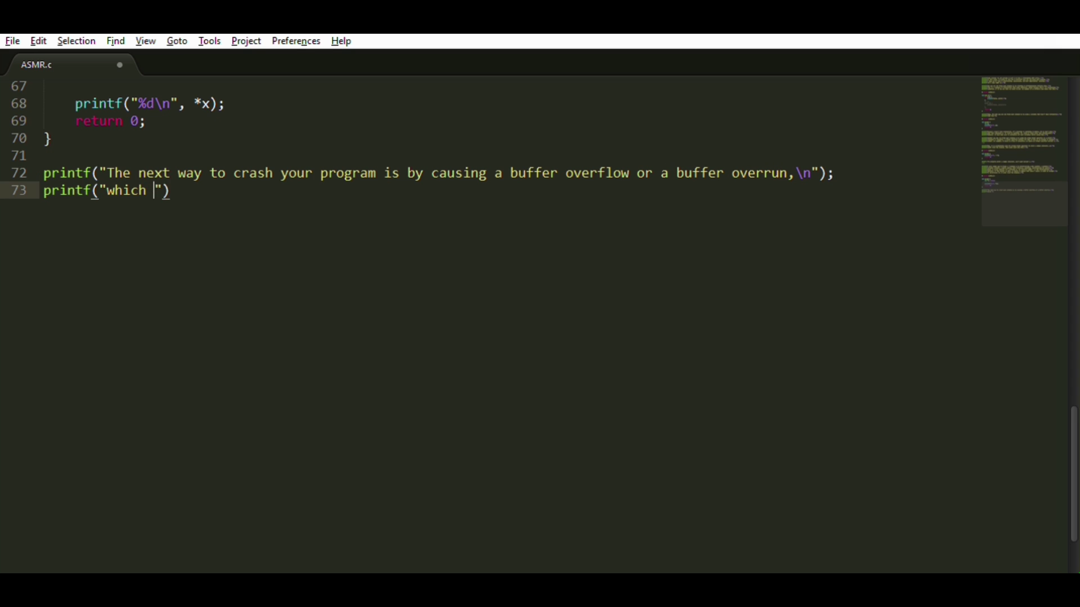
text(is the same thing. This is when you try t)
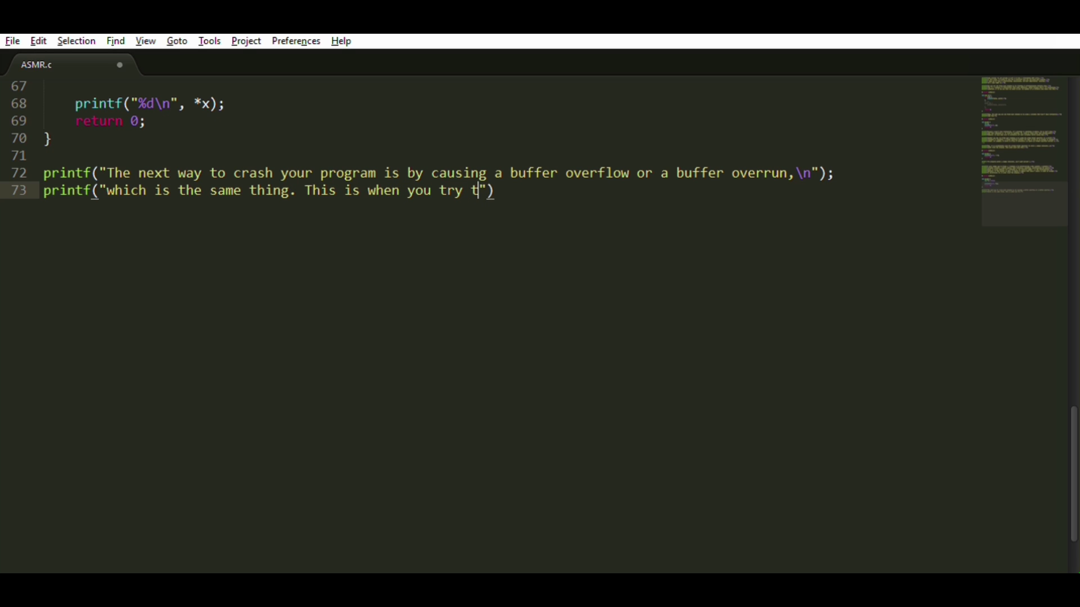
text(o store more data in a bu)
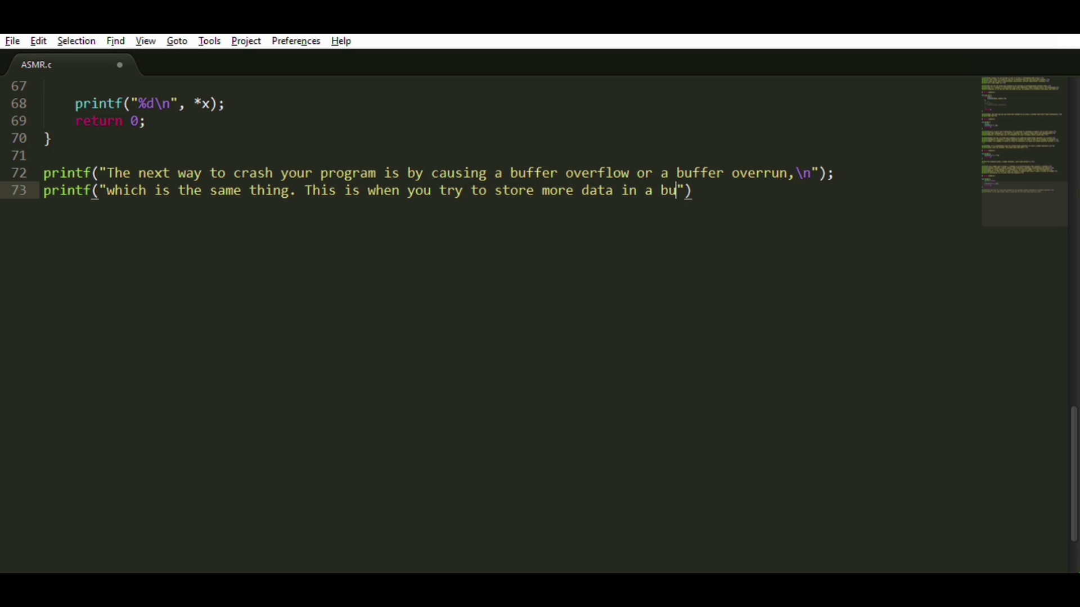
text(ffer than it was)
key(End)
text(;)
key(Return)
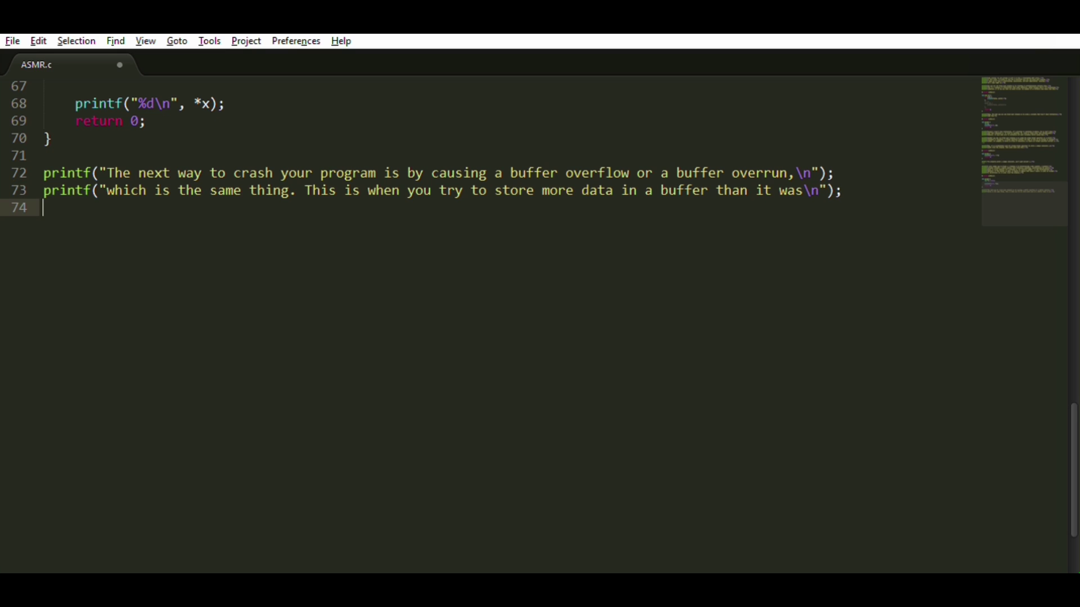
text(printf("intended )
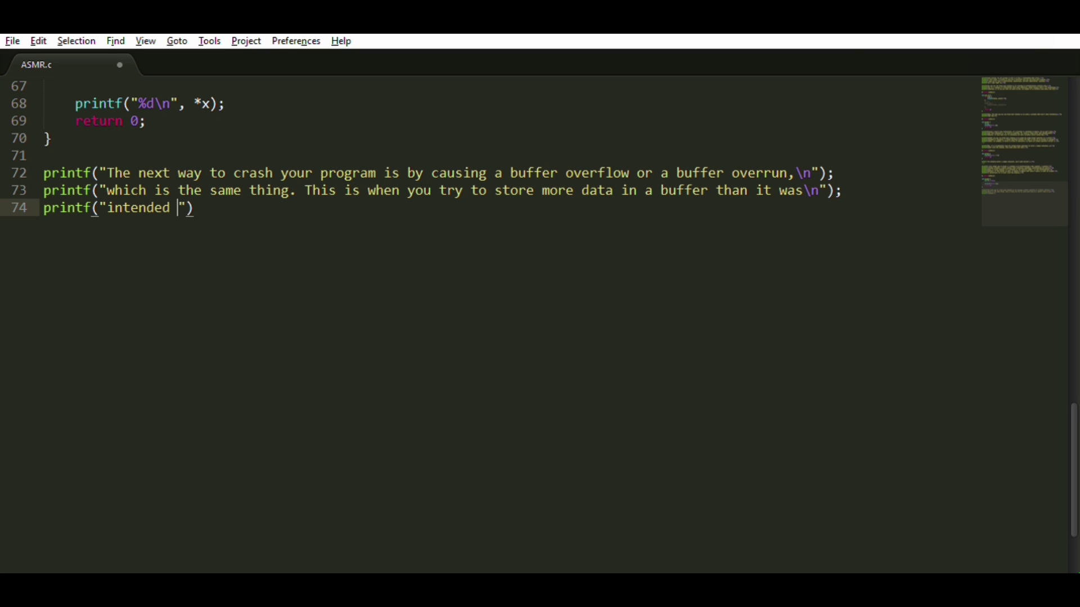
text(or e)
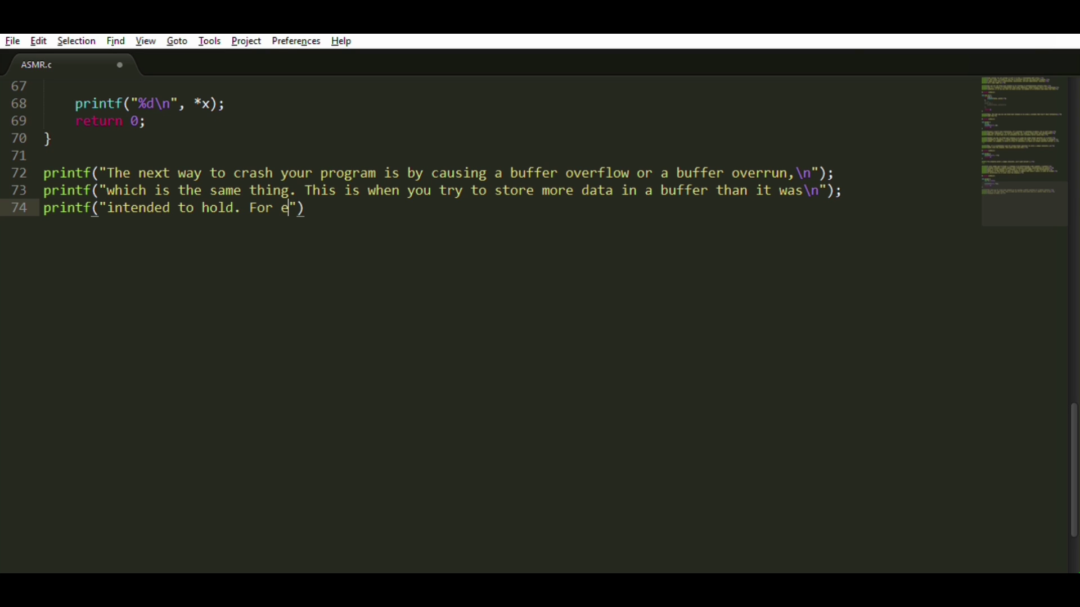
text(xample, you can do this )
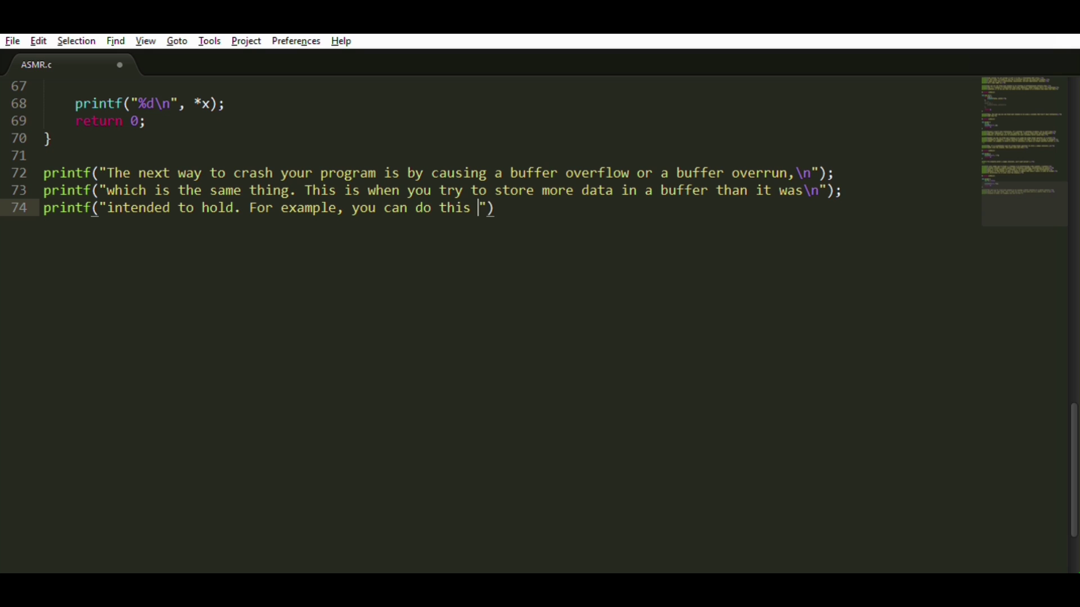
text(by creating a charac)
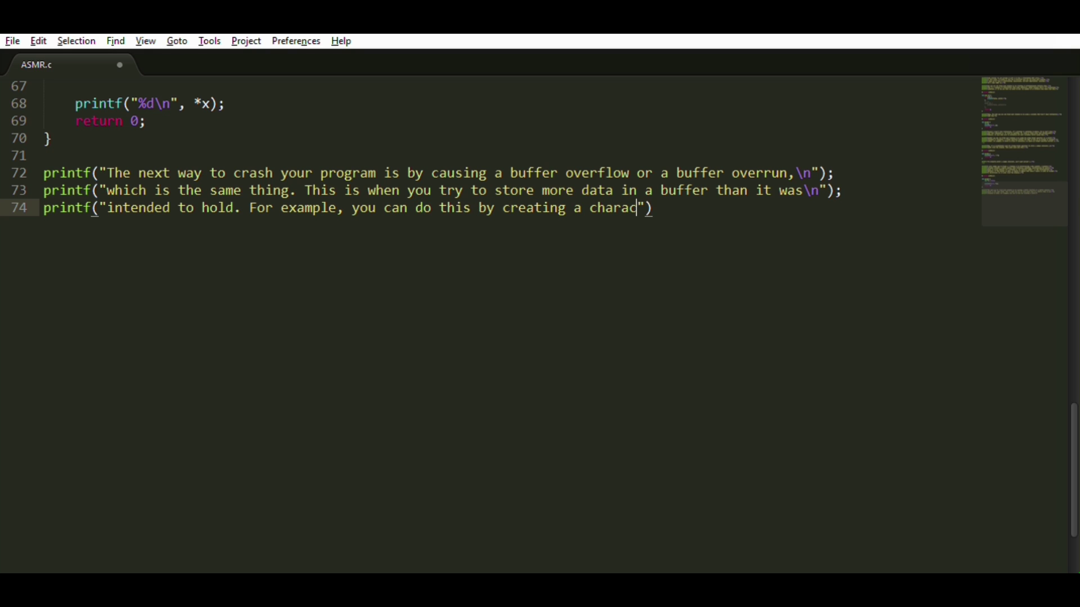
text(ter array with 4 elements)
Add the remaining buffer-overflow narration lines about snprintf, then leave a blank line.
key(End)
text(;)
key(Return)
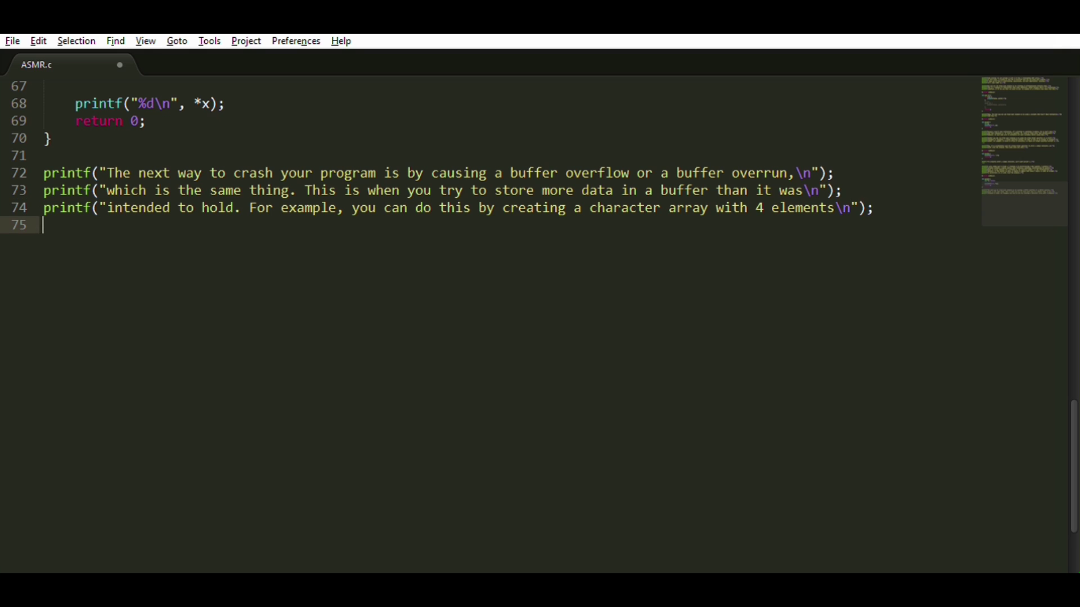
text(printf("and t)
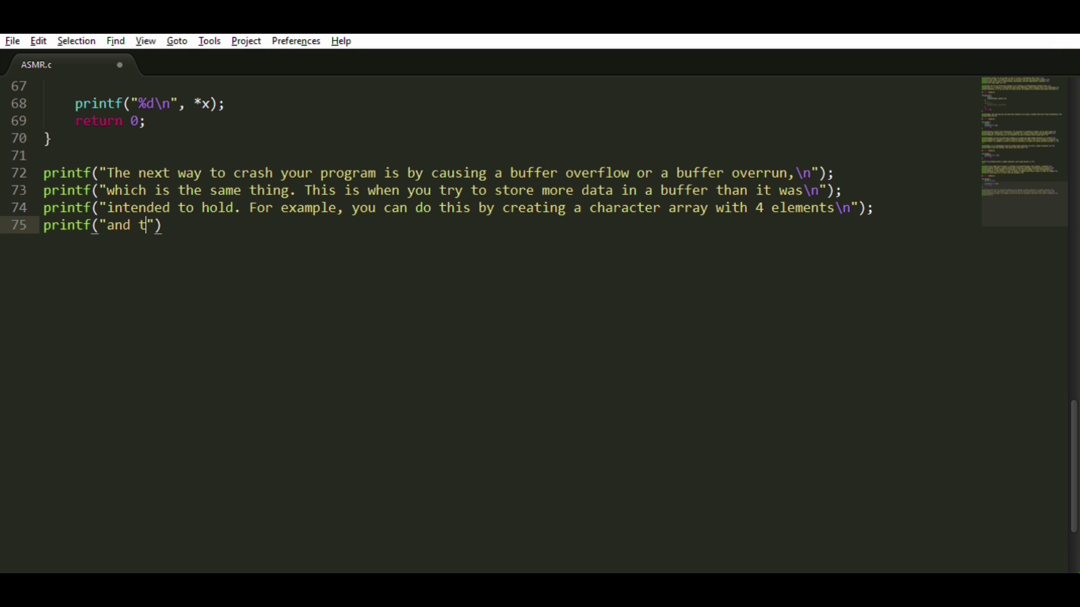
text(hen use the snprintf fu)
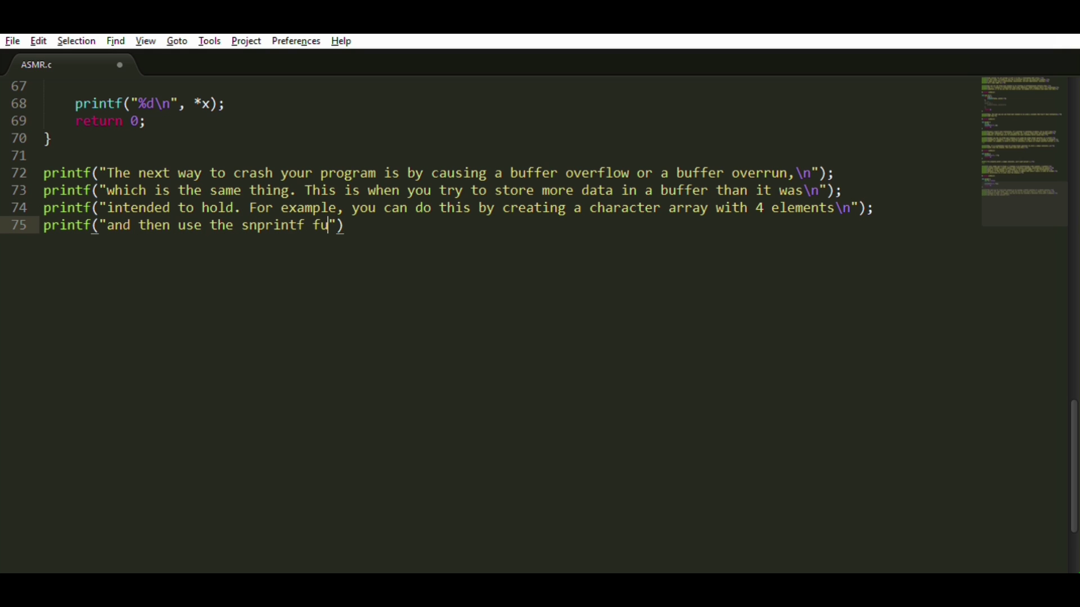
text(nction to write more tha)
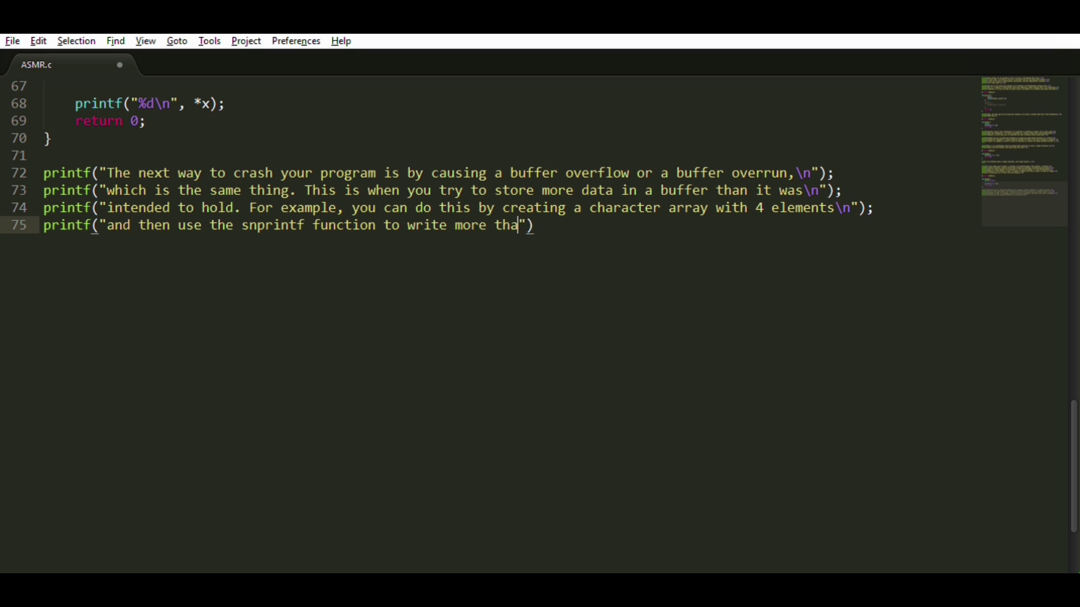
text(n 4 characters to the buffer. Now, )
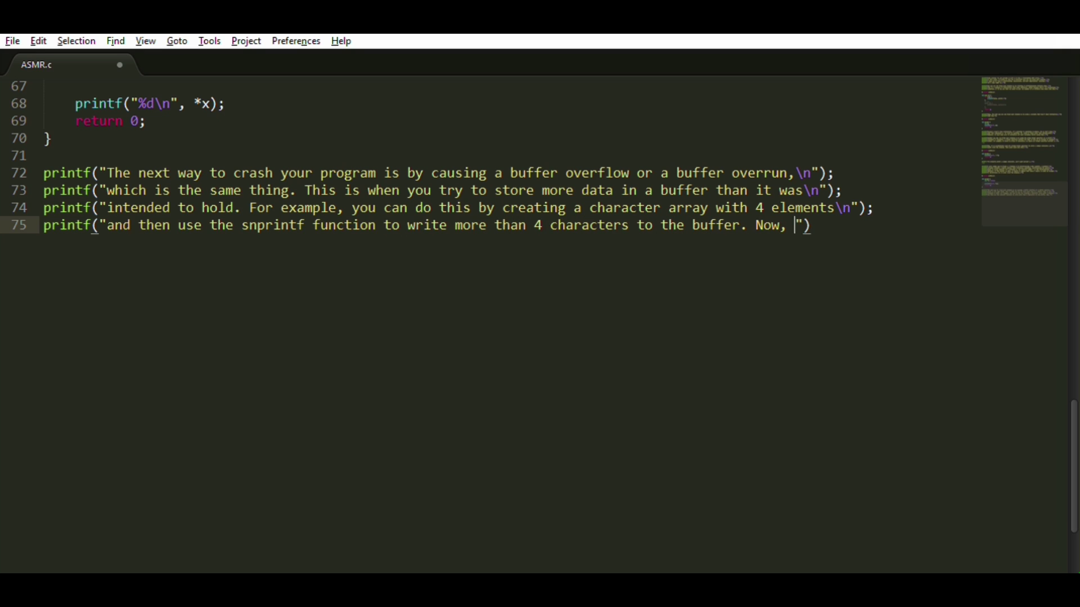
text(this )
text();)
key(Return)
text(printf)
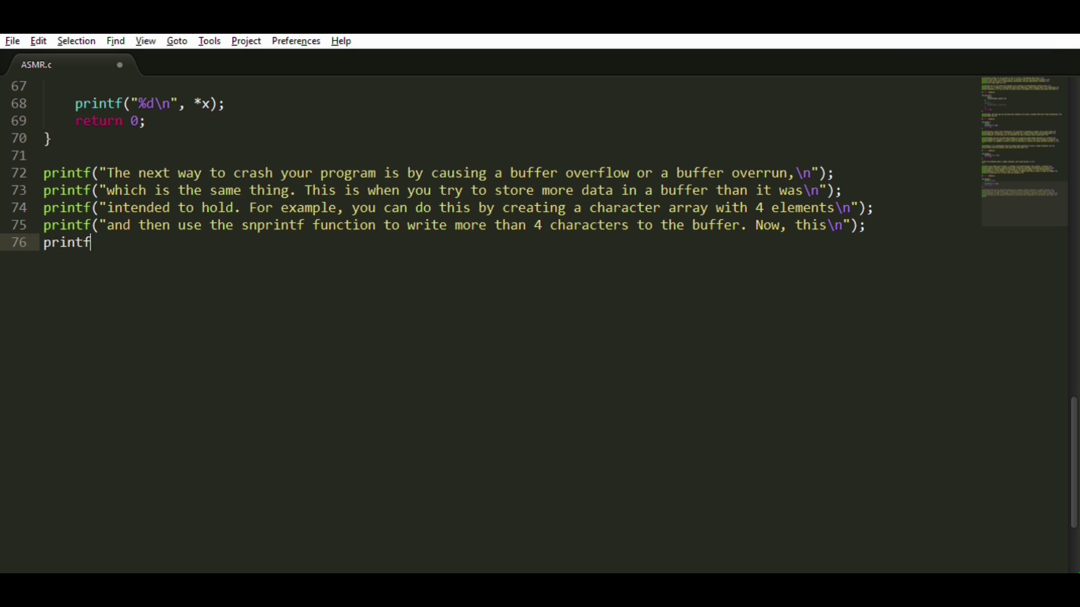
text(("could work. Your)
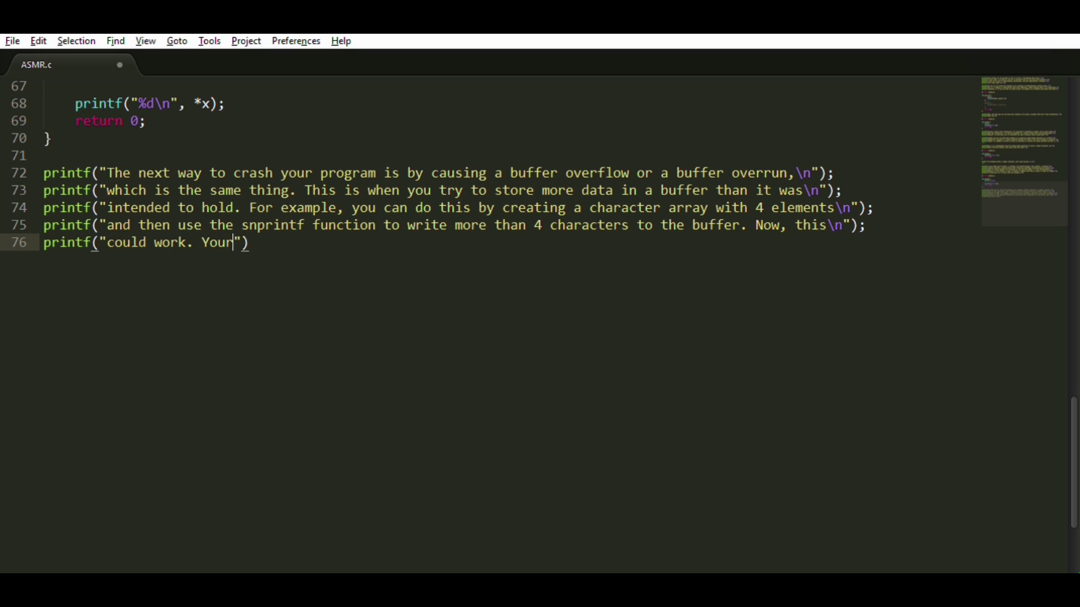
text( printf statement may )
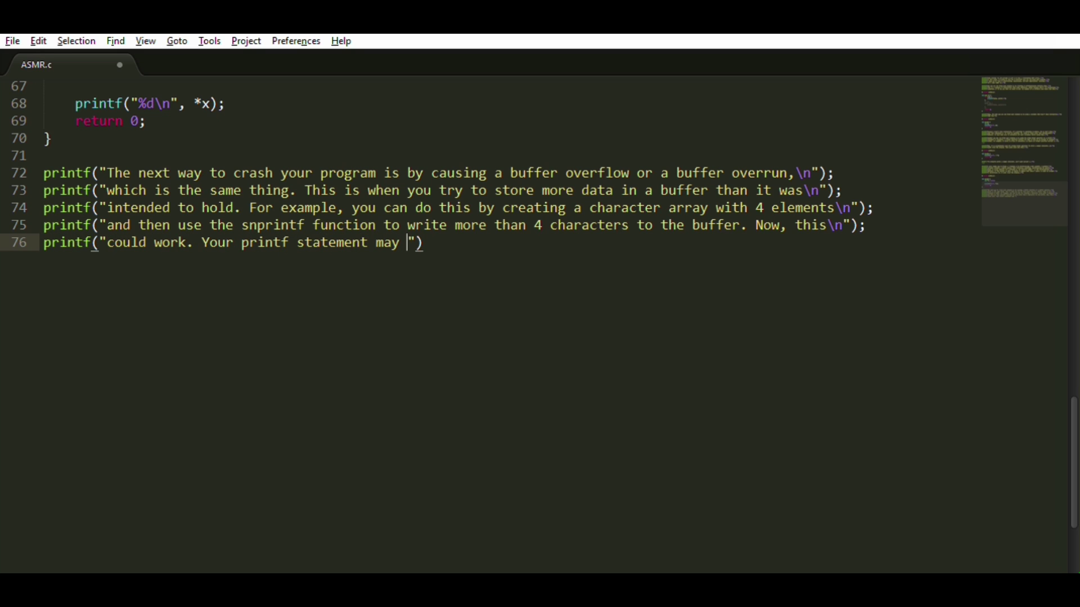
text(print what you want it to, )
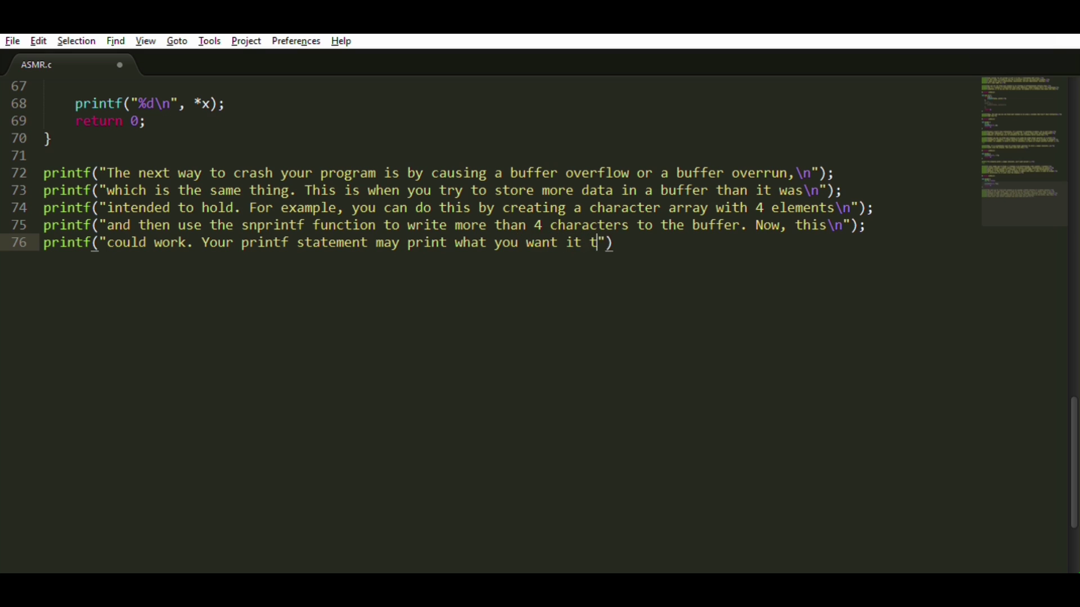
text(in this ca)
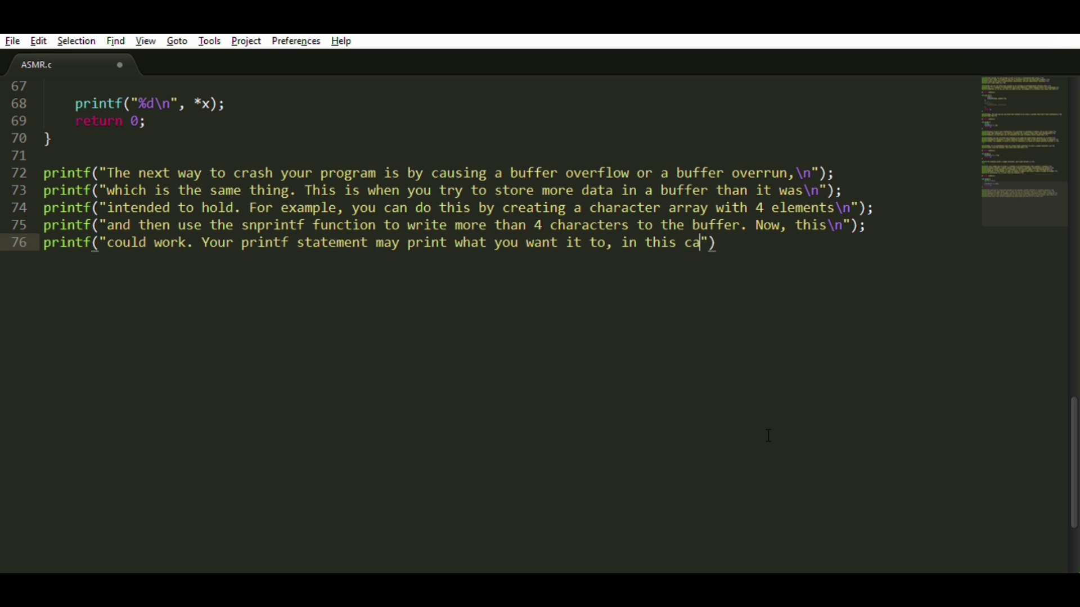
text(se 'Hello',)
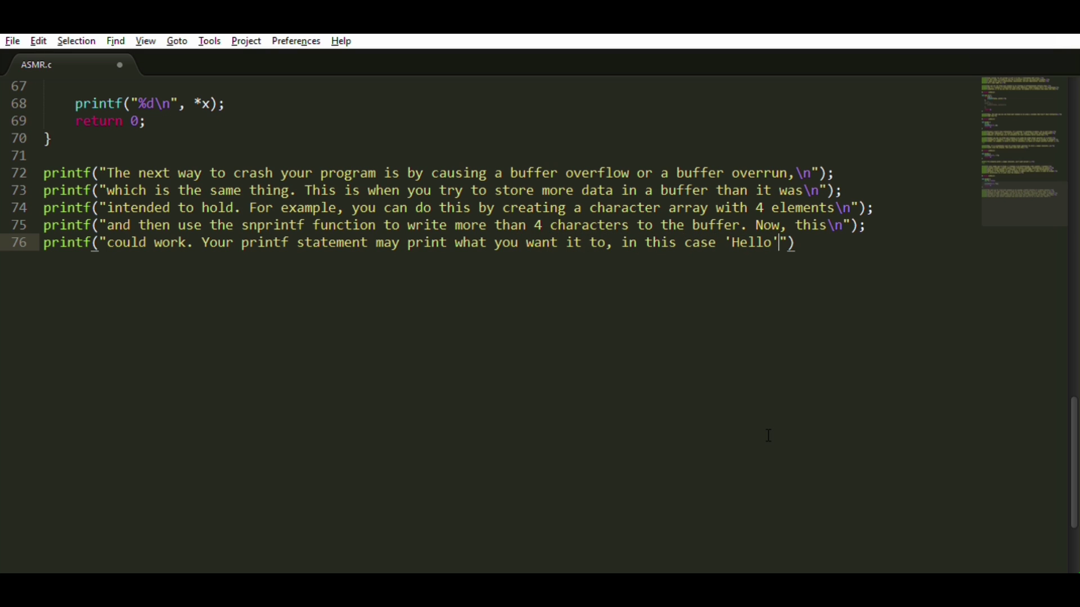
text( and\n)
key(Return)
text(printf)
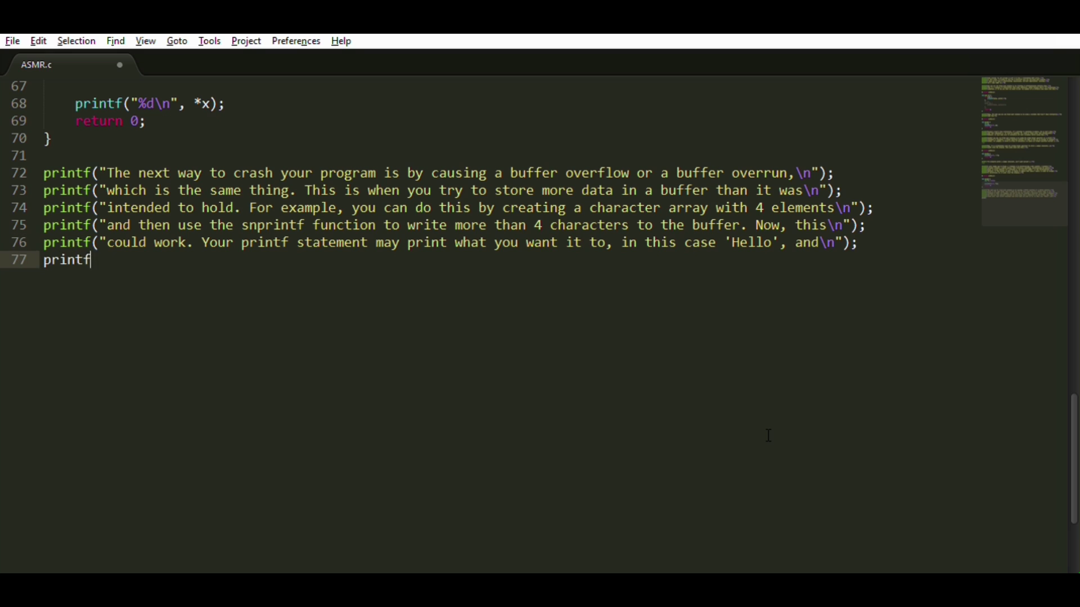
text(("the progra)
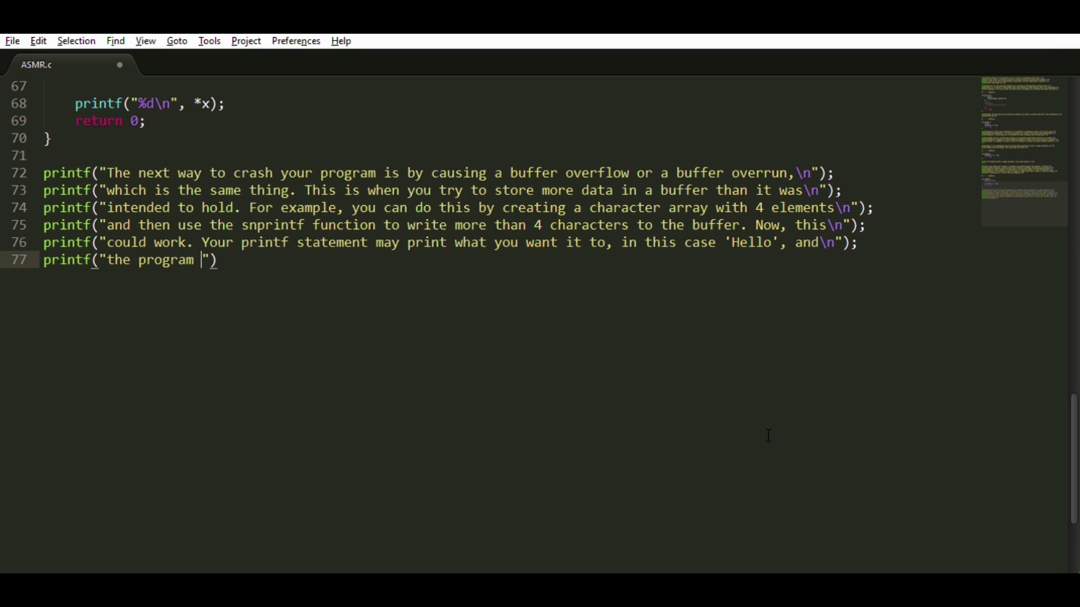
text(might not crash, but it is definitel)
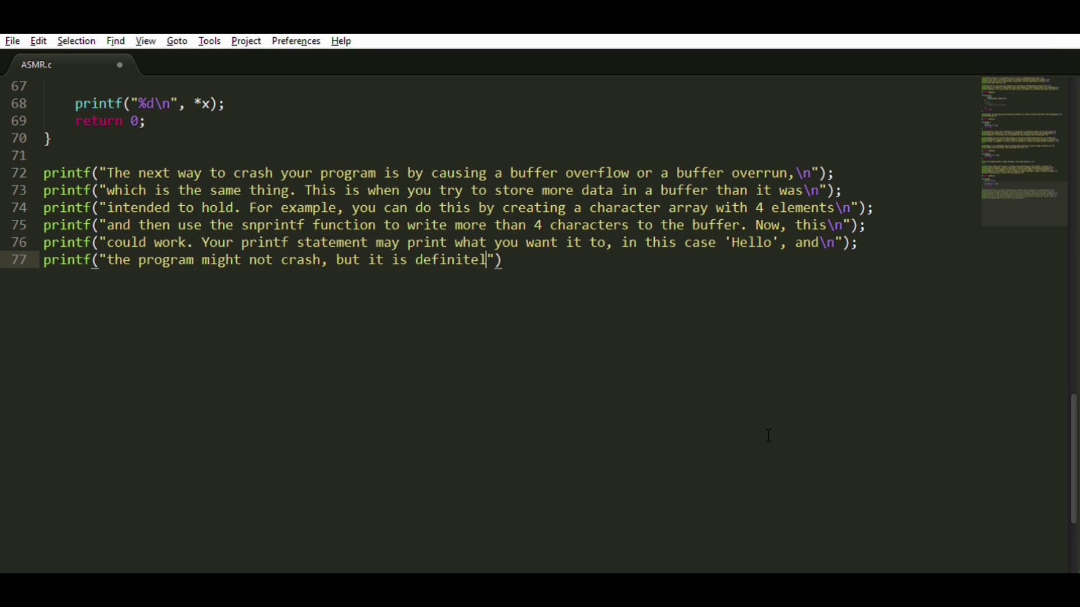
text(y not safe to do this, and you can't count\n");)
key(Return)
text(printf("on it not crashing. When you write more than 4 characters to the buffer, you're overwriting\n"); printf("the adjacent memory location.\n");)
key(Return)
text(#include <stdio)
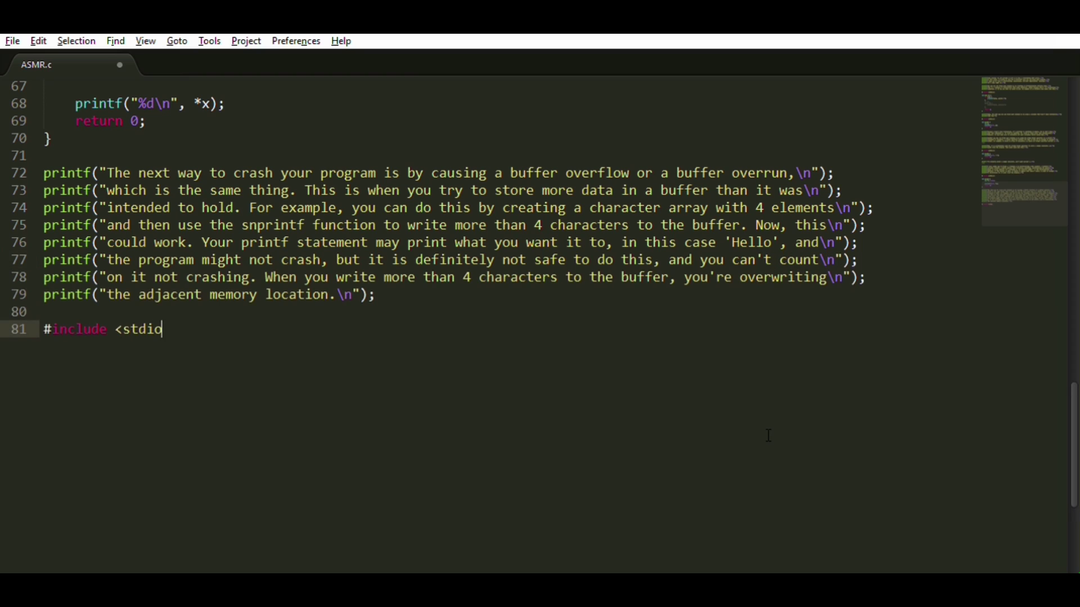
text(.h>)
Write main declaring char string[4] and calling sprintf(string, "Hello").
key(Return)
key(Return)
text(int main () {)
key(Return)
text(char string[4])
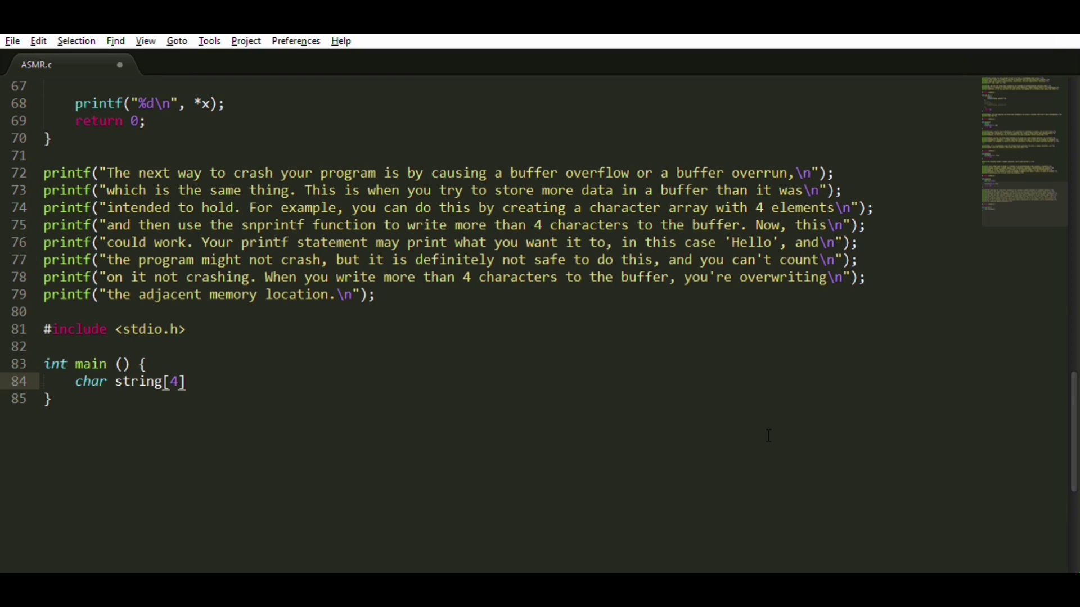
text( = {};)
key(Return)
key(Return)
text(sprintf(stri)
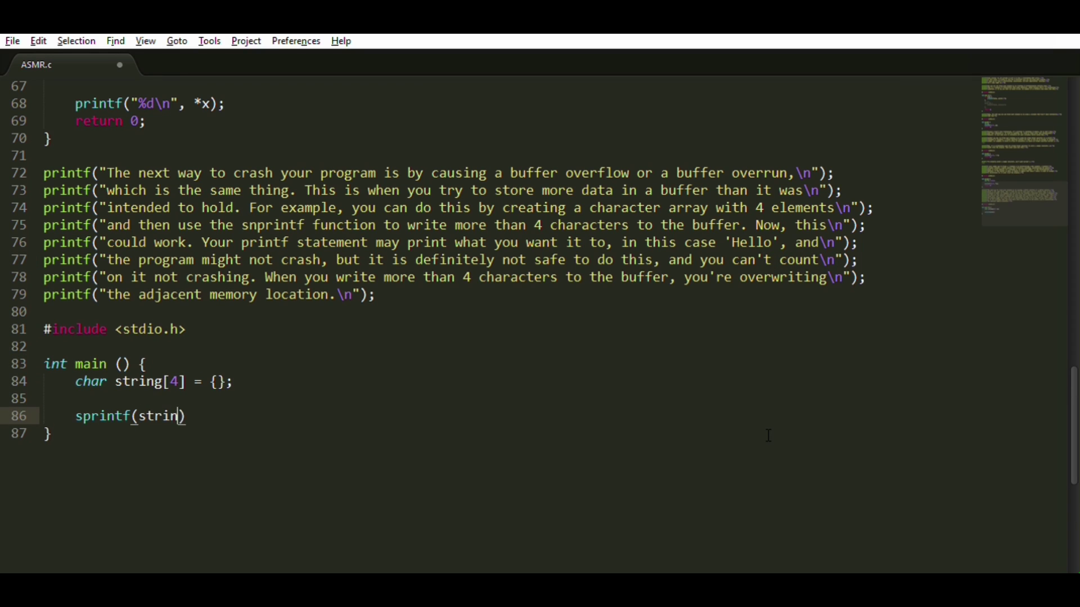
text(ng, "Hello)
key(End)
text(;)
key(Return)
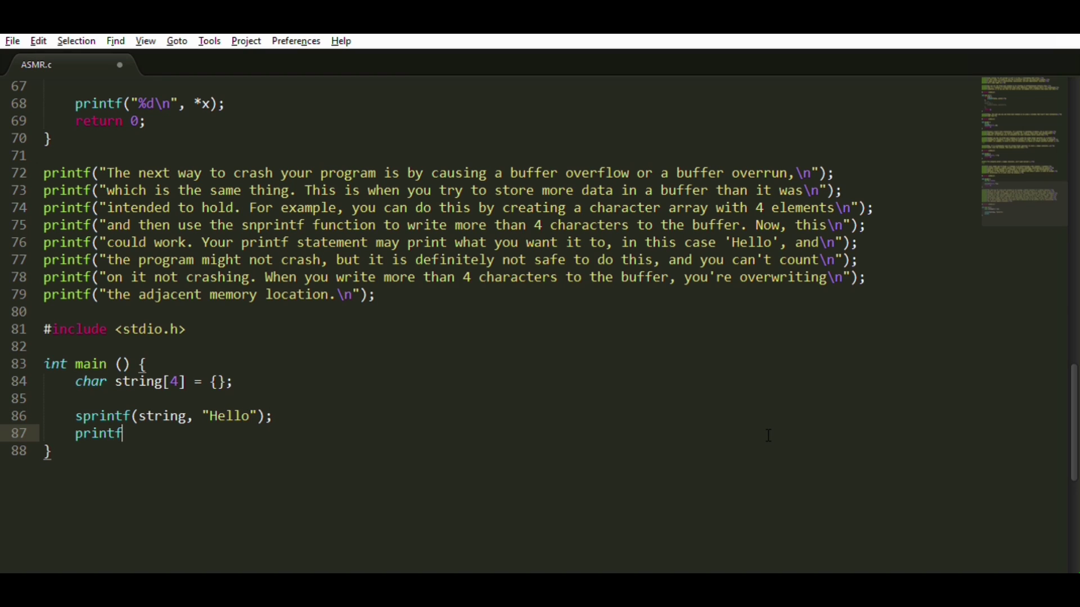
text(("%s\n)
Add the printf and return 0, and mark the sprintf line // Bad!
key(Right)
text(, string)
key(End)
text(;)
key(Return)
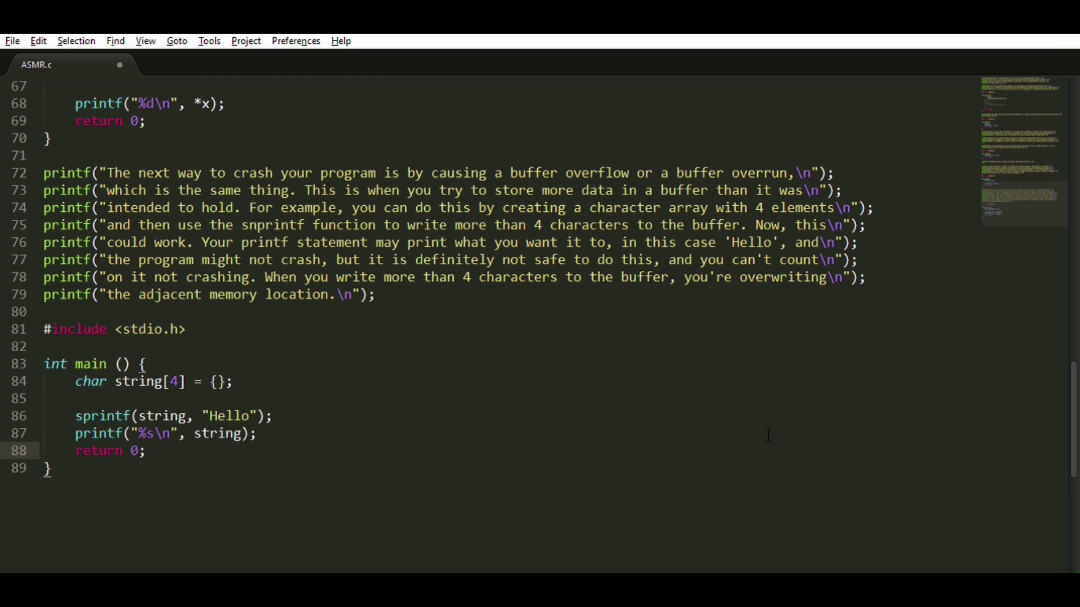
key(Up)
key(Up)
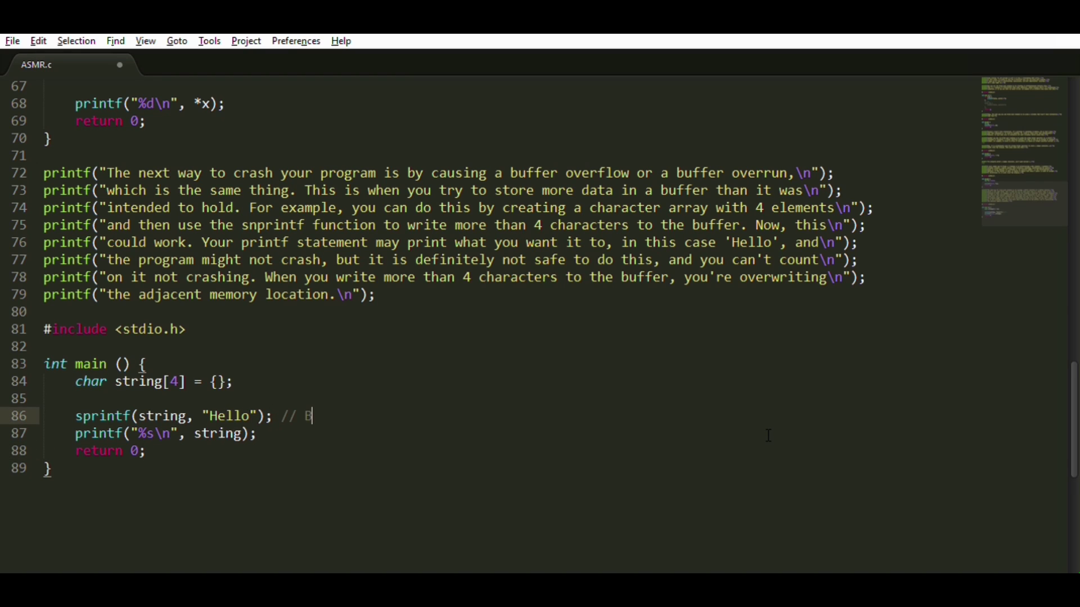
text(ad!)
key(ctrl+End)
key(Return)
key(Return)
text(printf("Using snprint)
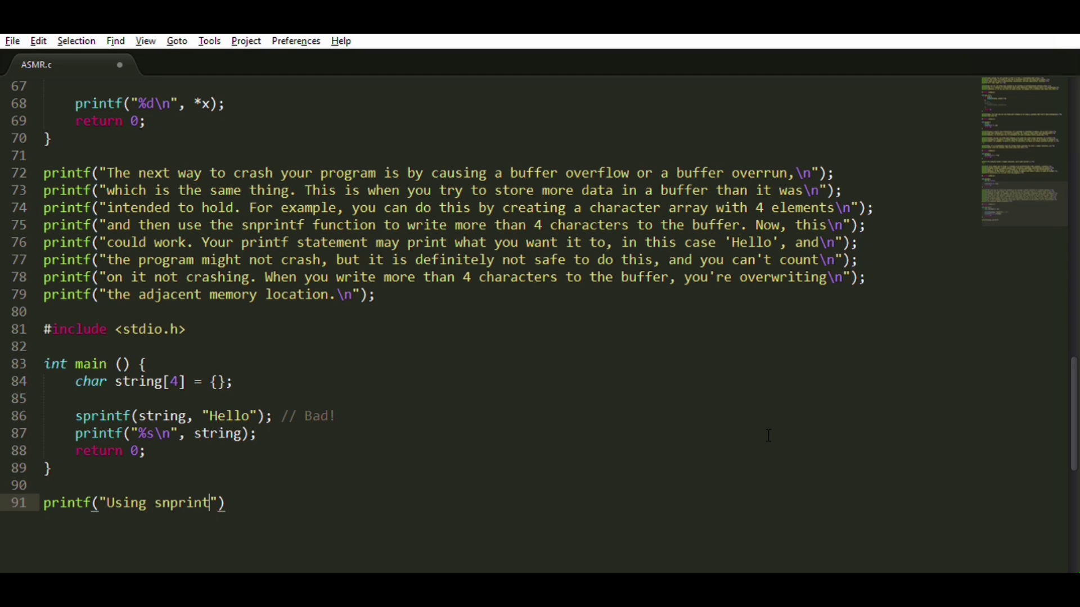
text(f can protect you from a buf)
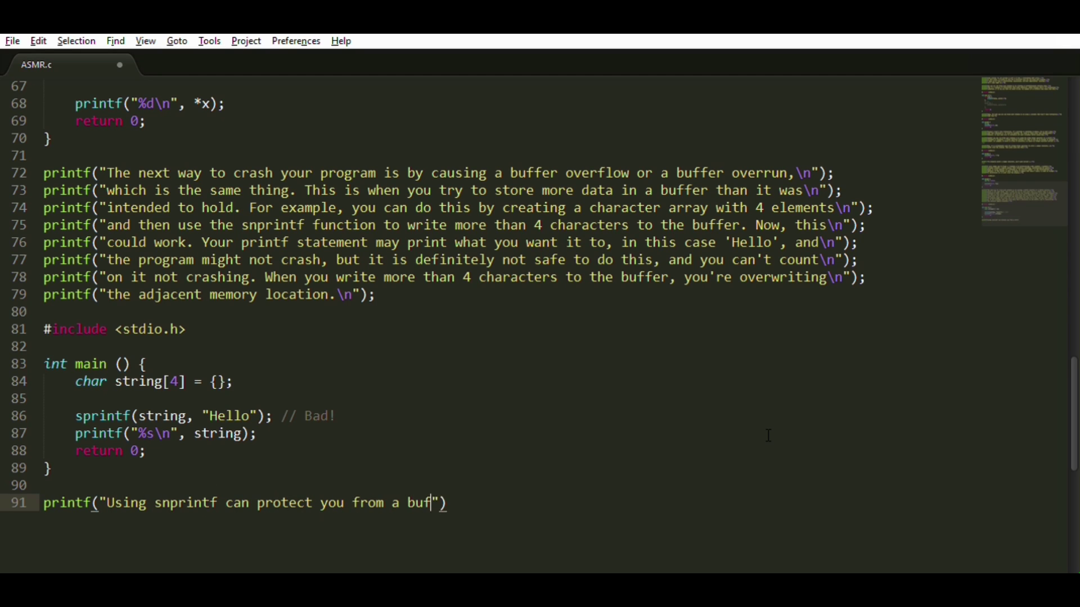
text(fer overflow if you use it co)
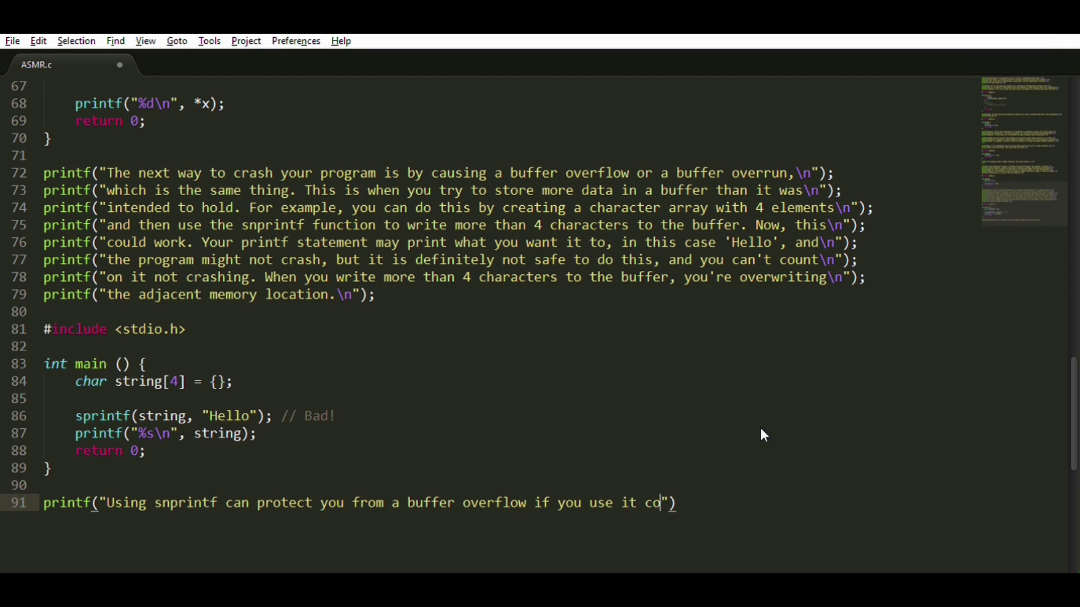
text(rrectly.\n");)
Type four printf lines on snprintf limiting output, using a 12-element 'hello world' array.
key(Return)
text(printf("Snprintf limits th)
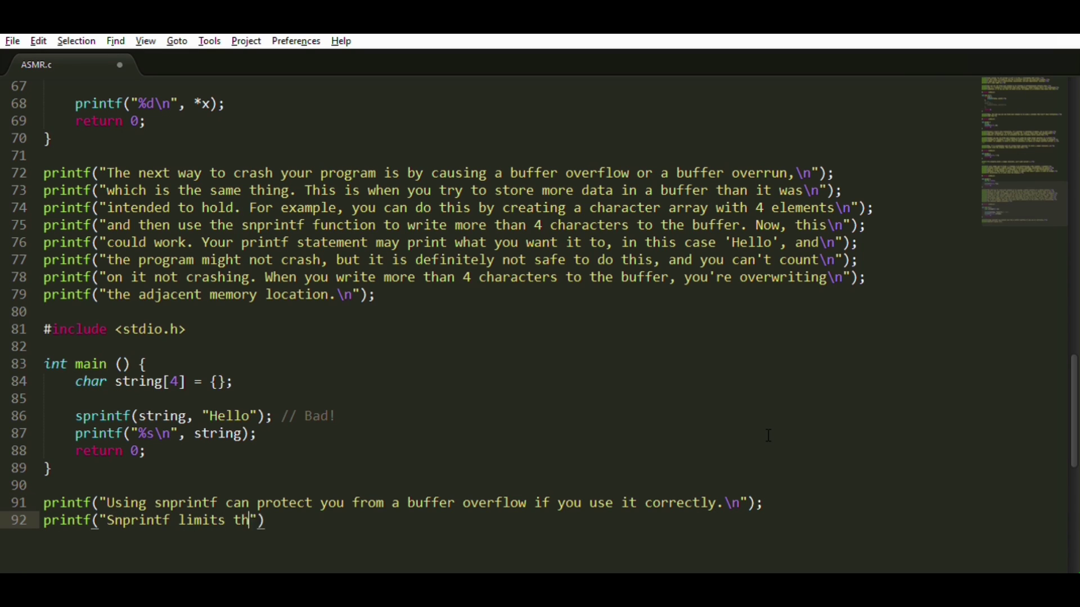
text(e number of characters w)
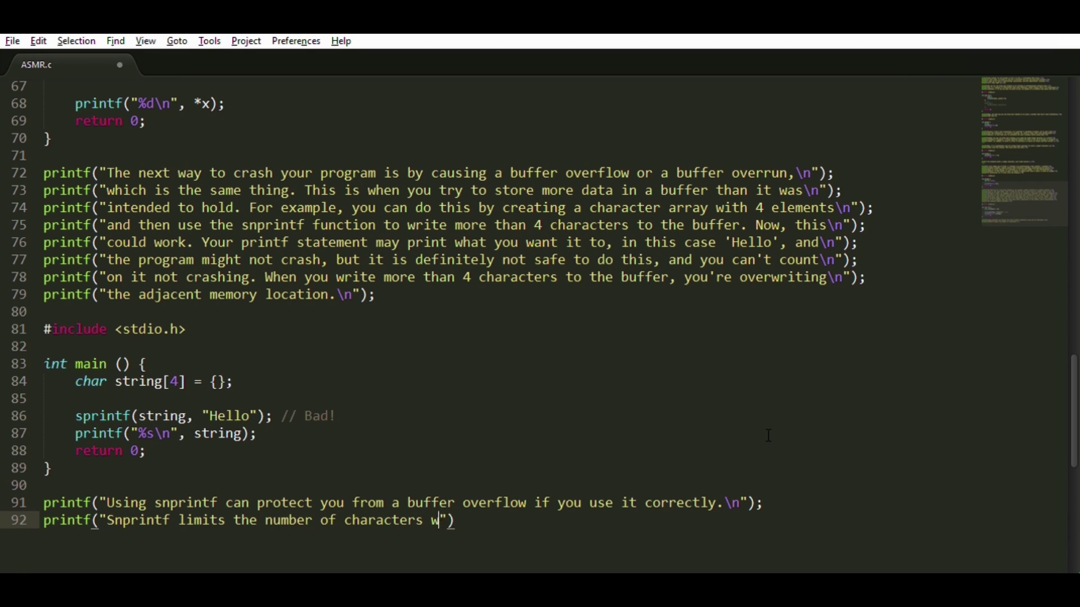
text(ritten to the output charac)
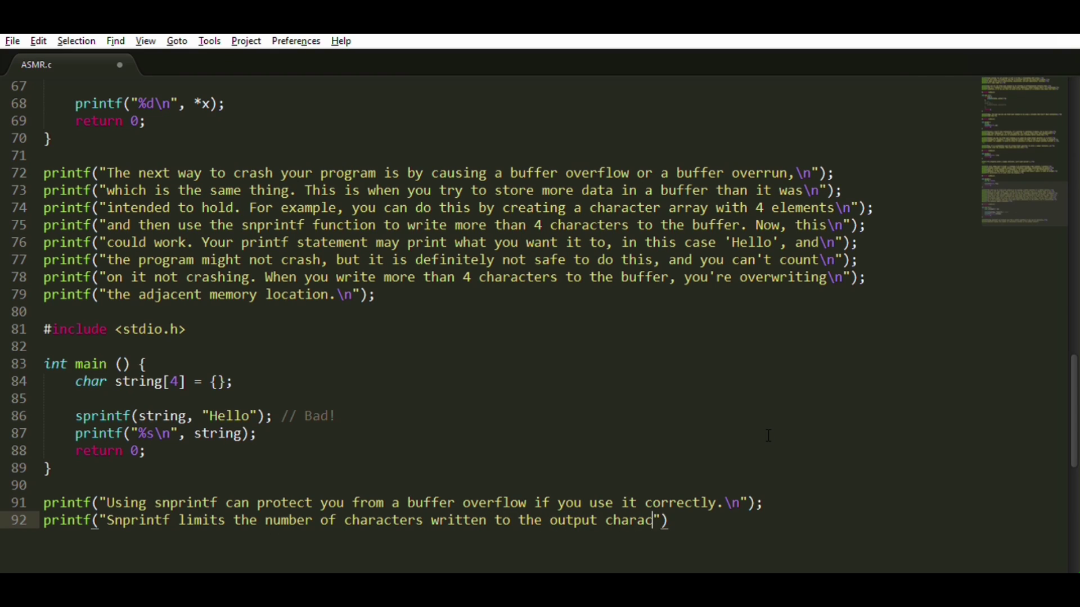
text(ter buffer, while\n"))
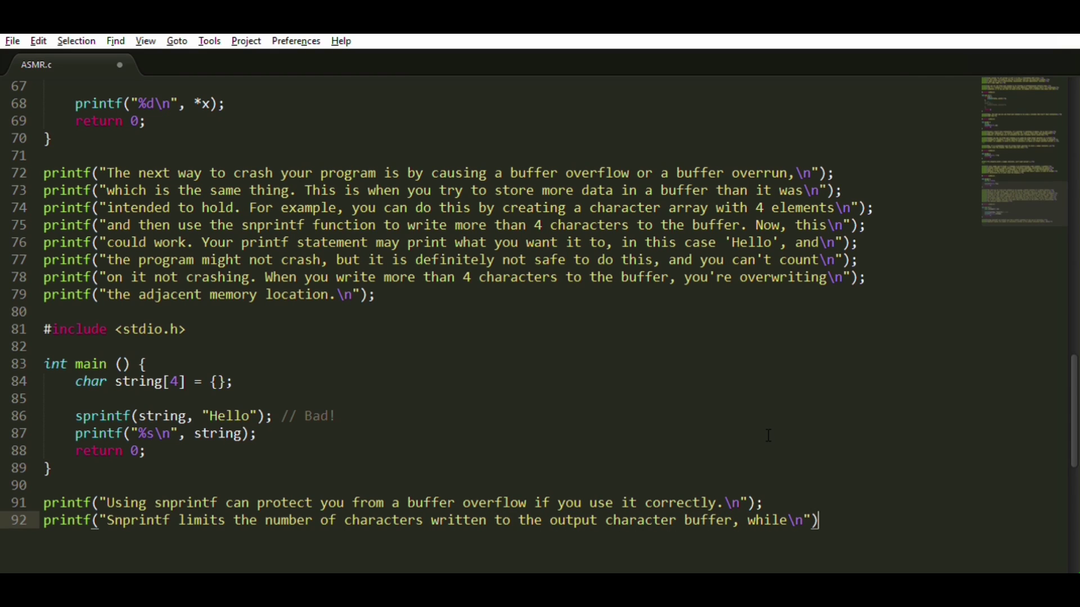
text(;)
key(Return)
text(printf("snprintf does not. Fo)
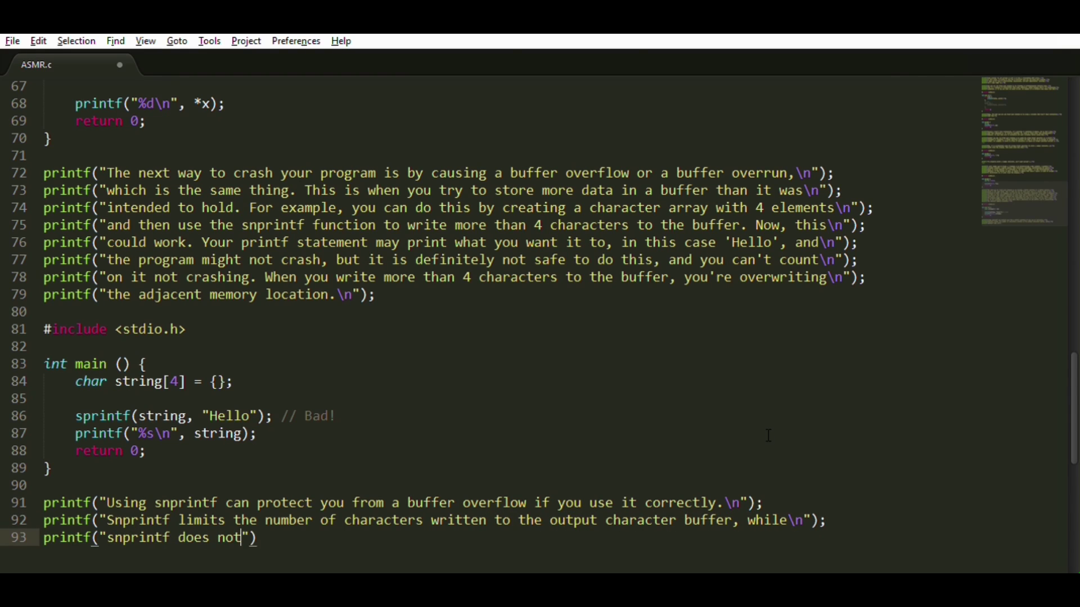
text(r example, )
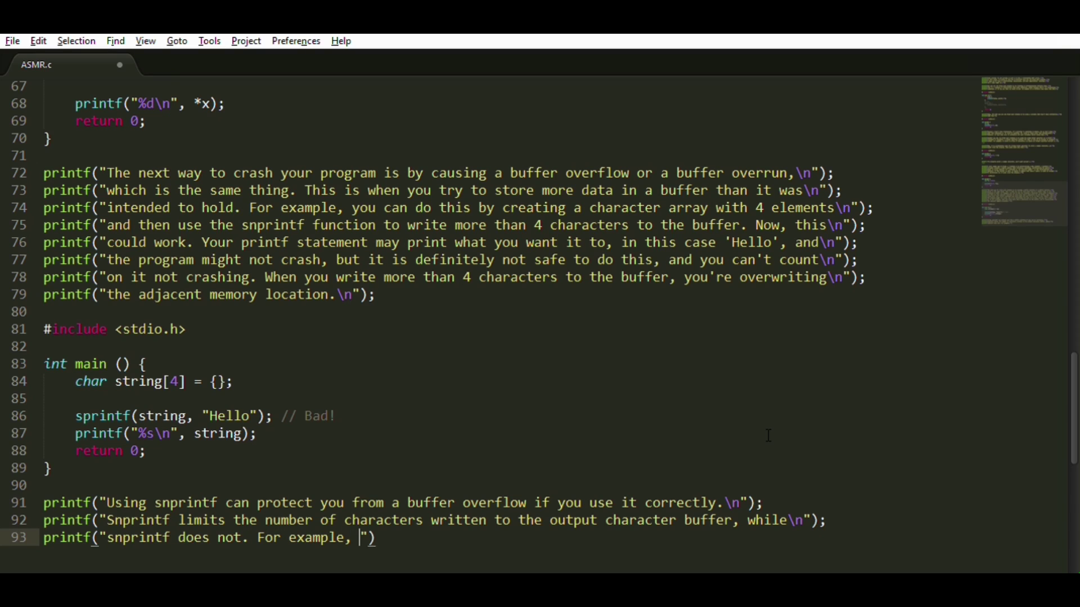
text(let's create a character arra)
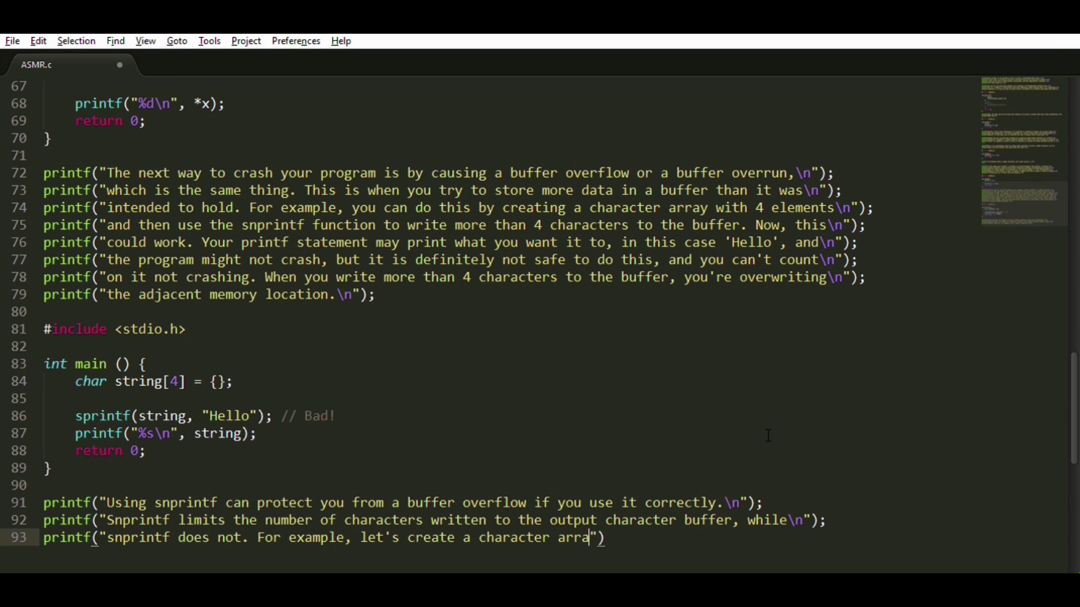
text(y of 12 element)
text(s, enough to hold ");)
key(Return)
text(printf(")
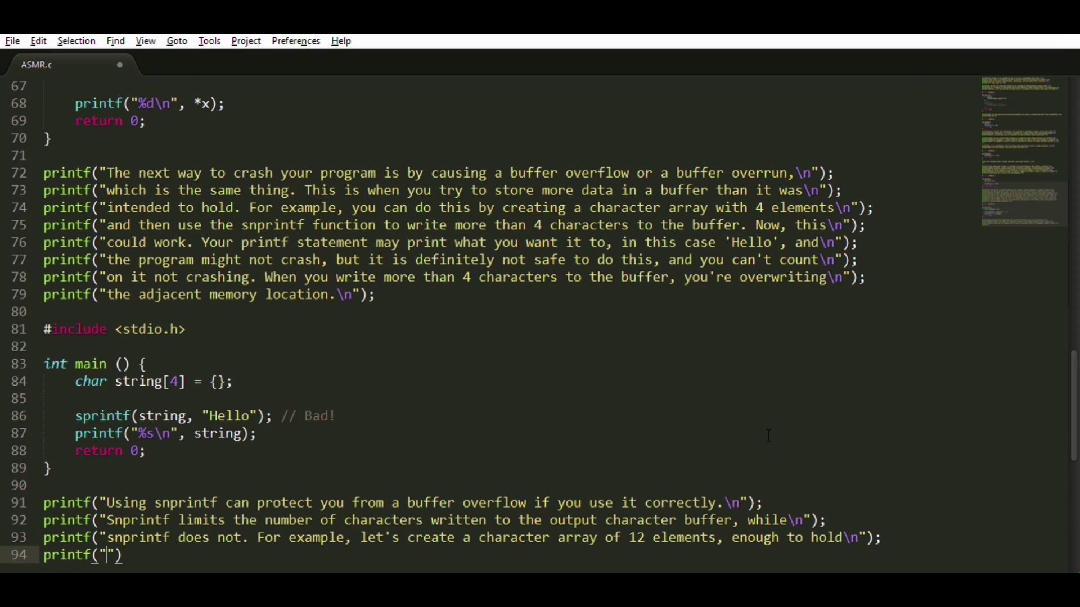
text('hello world')
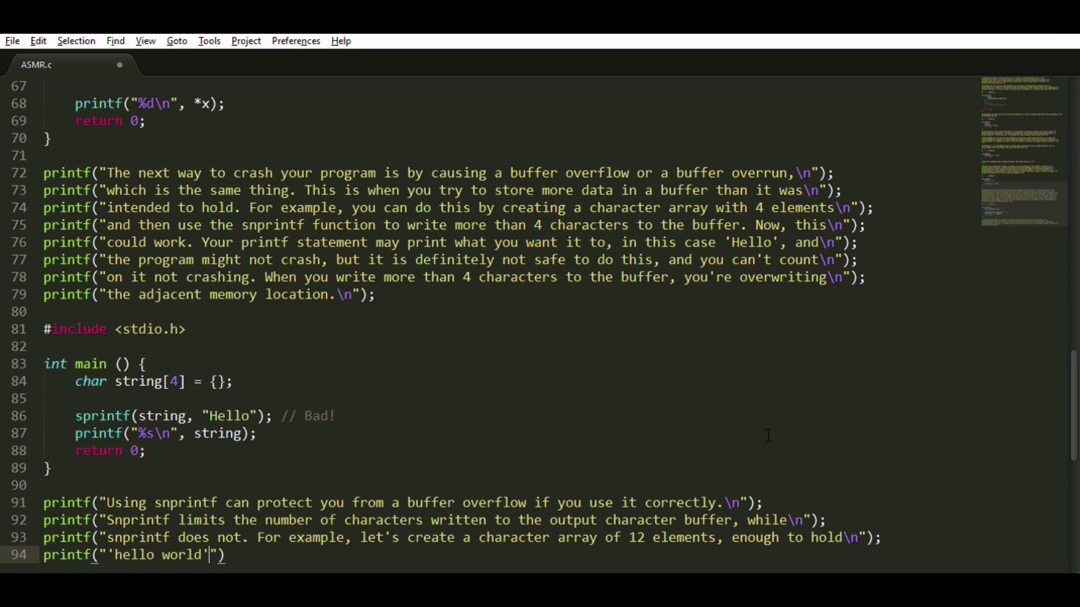
text( with a string terminatio)
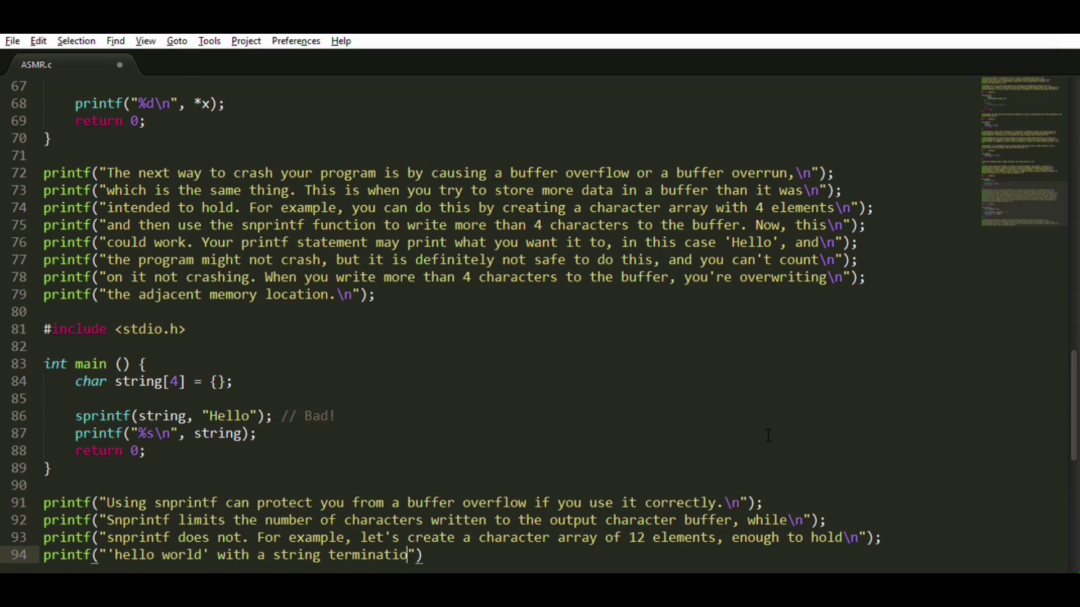
text(n character.)
key(End)
text(;)
key(Return)
key(Return)
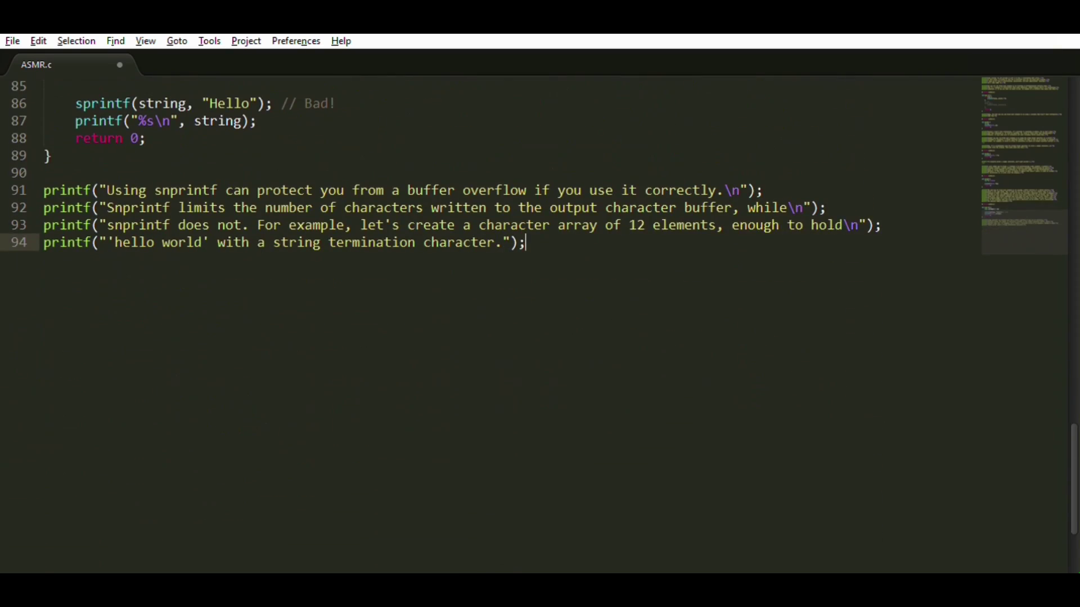
text(include <stdio)
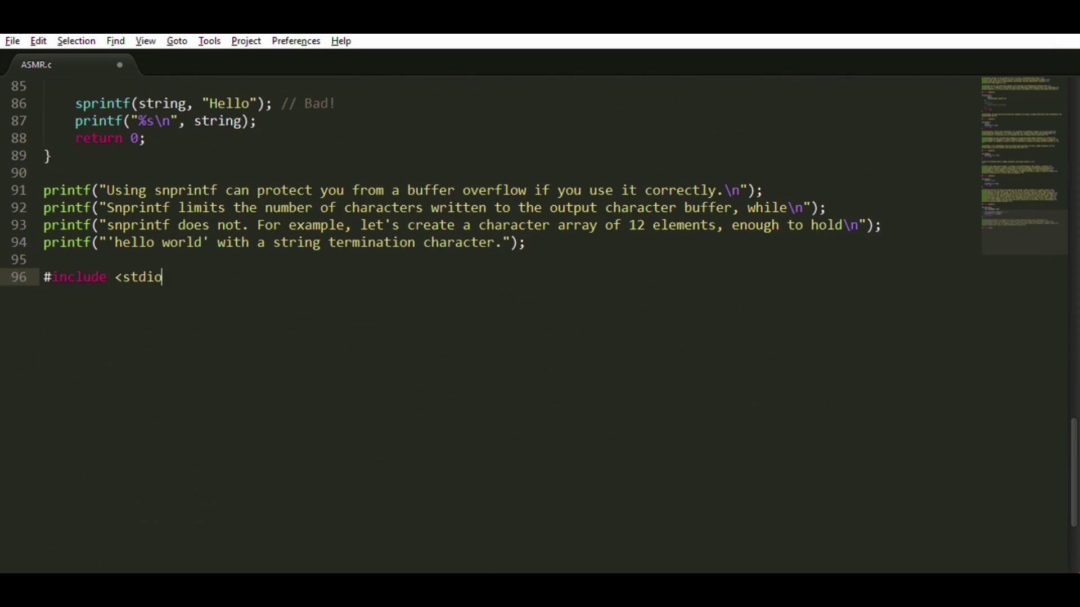
text(.h>)
Write main declaring char string[12], followed by two explanatory comments.
key(Return)
key(Return)
text(int main () {)
key(Return)
text(char strin)
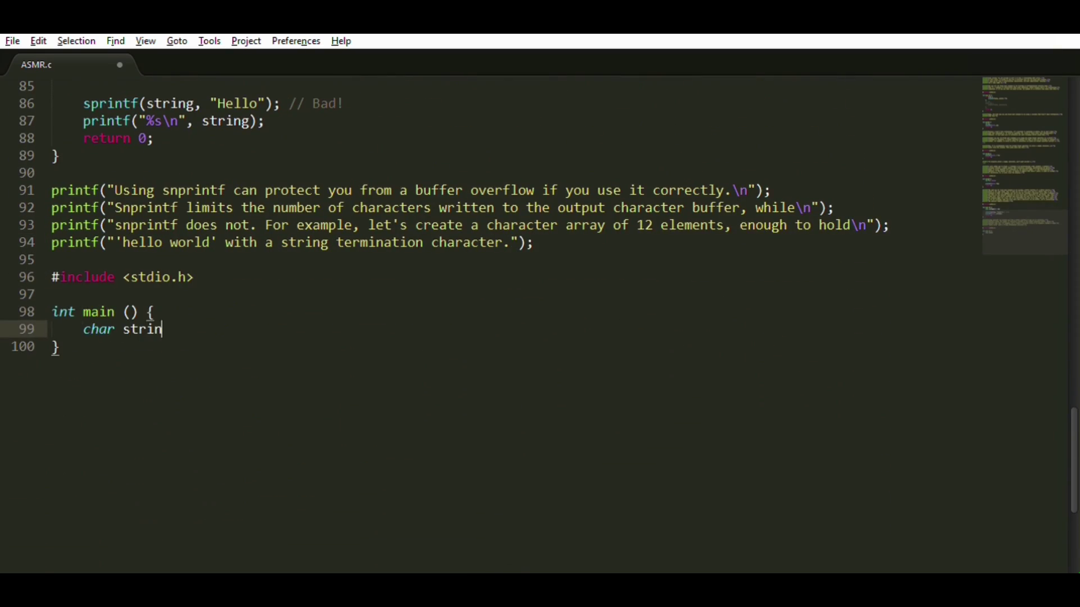
text(g[12] = {)
key(End)
text(;)
key(Return)
key(Return)
text(// )
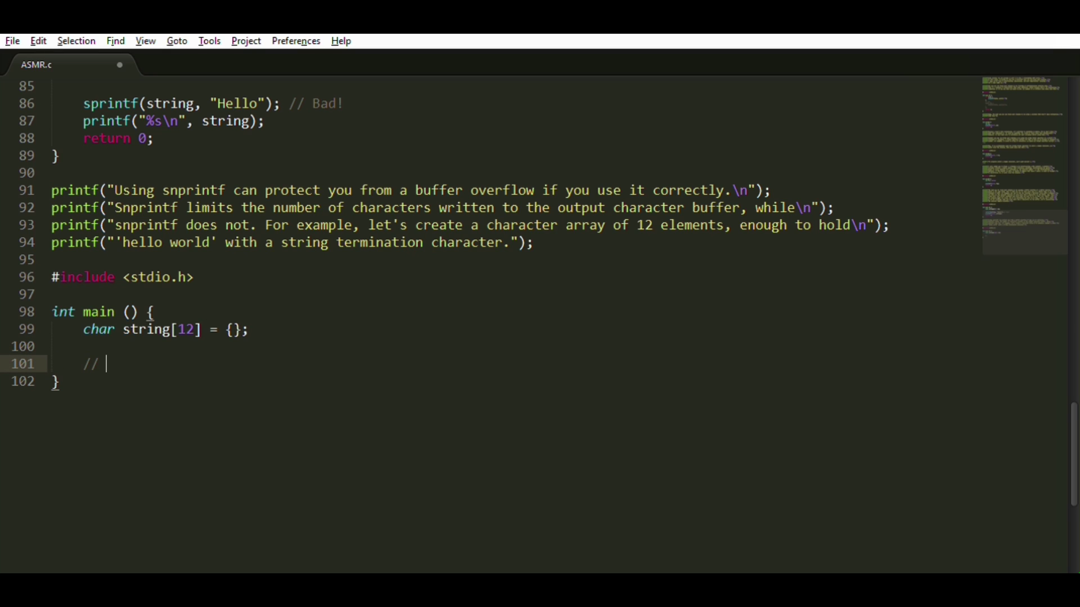
text(11 characters for hello world)
key(Return)
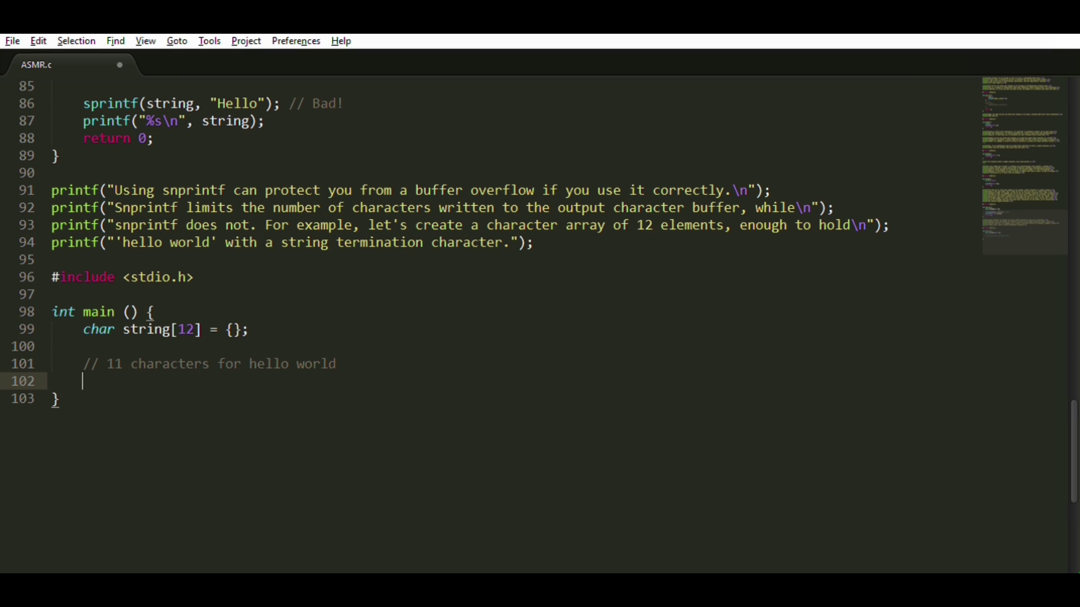
text(// 1 character for string termination)
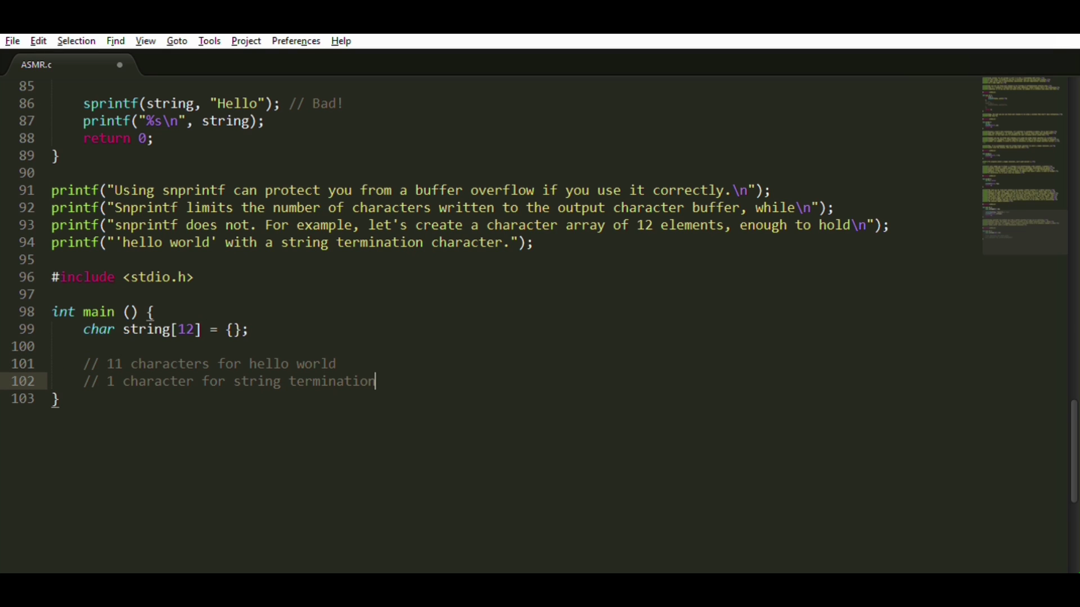
Add snprintf(string, 12, ...) of a longer Hello World! sentence, printf, and return 0.
key(Return)
key(Return)
text(snprintf(string, 12, "H)
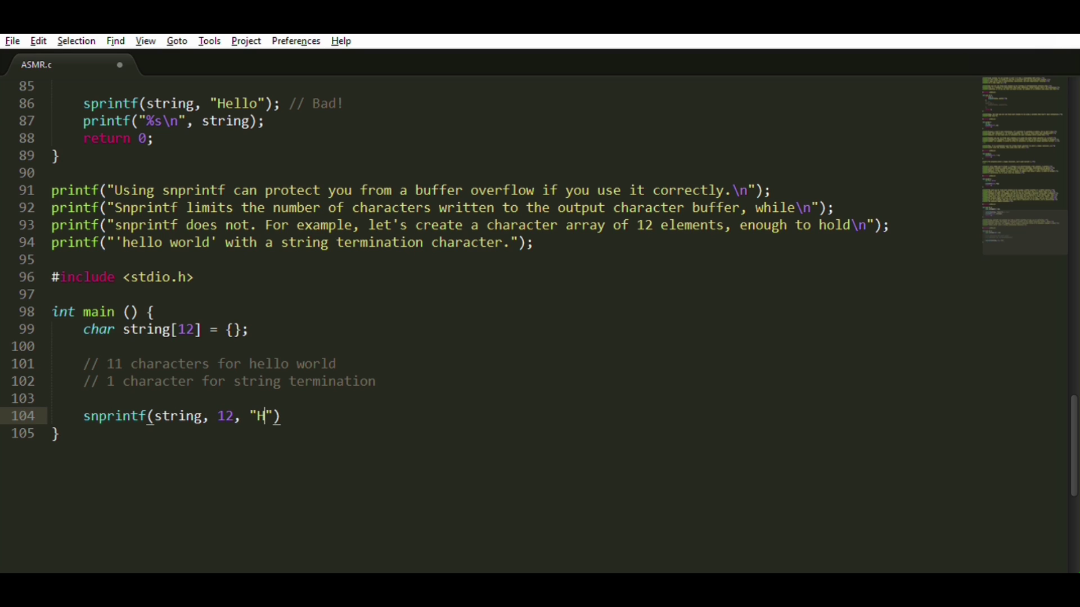
text(ello World!)
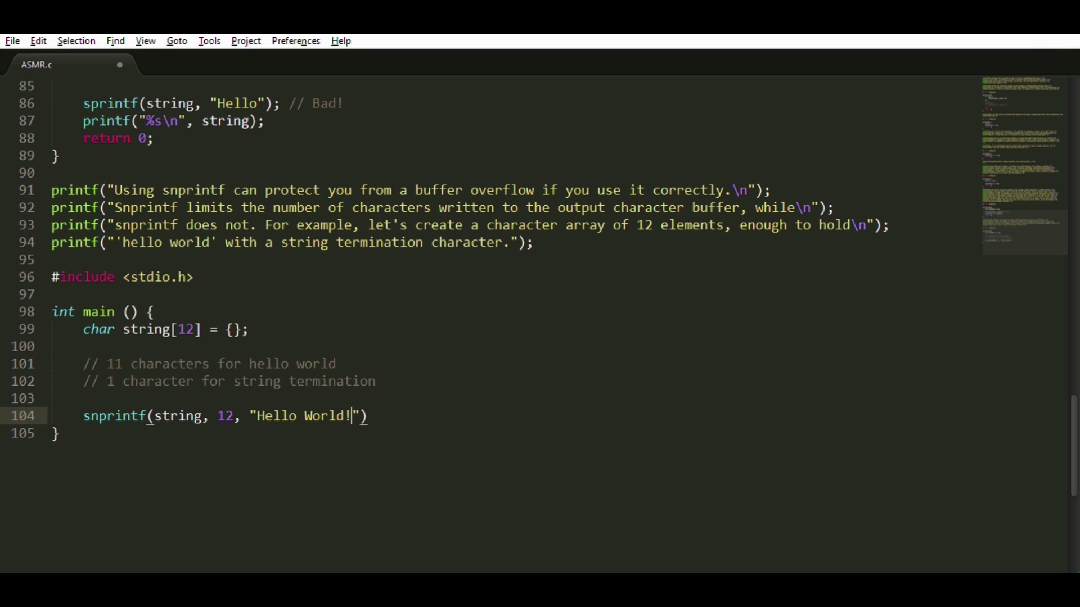
text( It's Carolin)
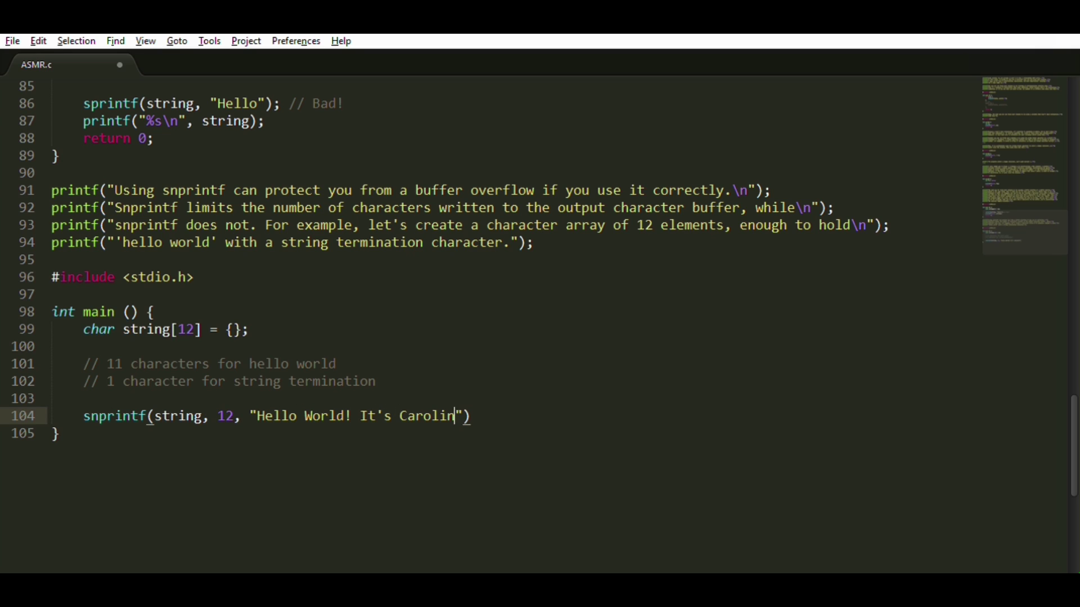
text(e.");')
key(Return)
text(printf)
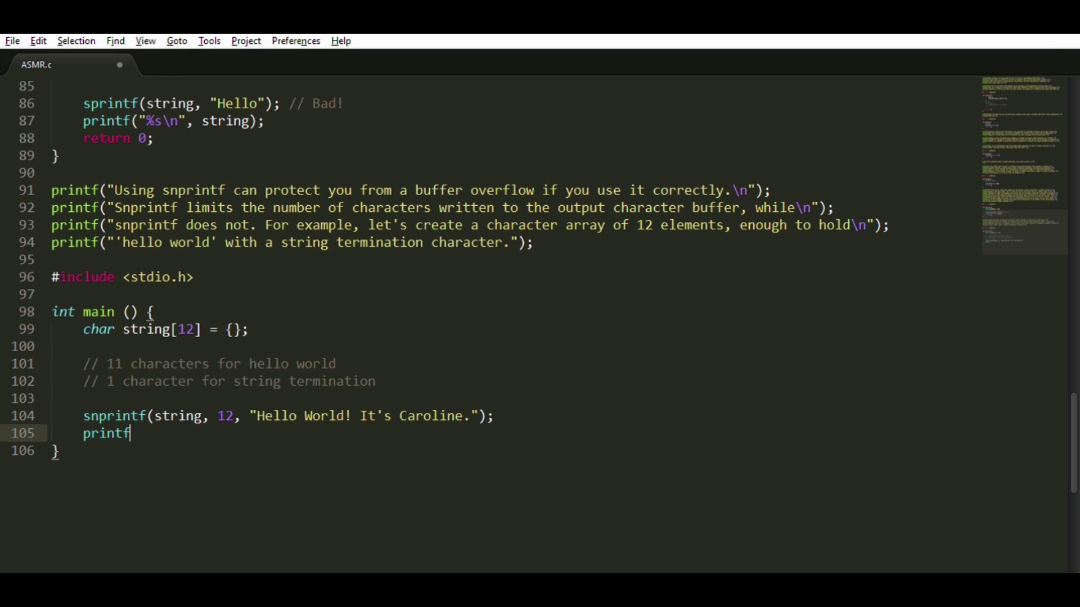
text(("%s\n", string)
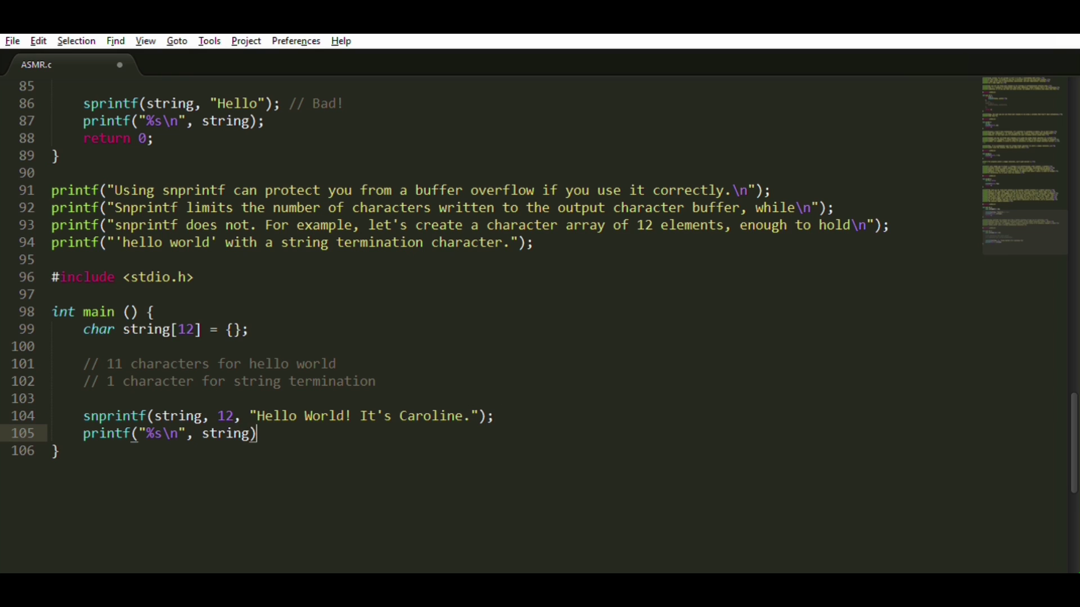
text();)
key(Return)
text(return 0;)
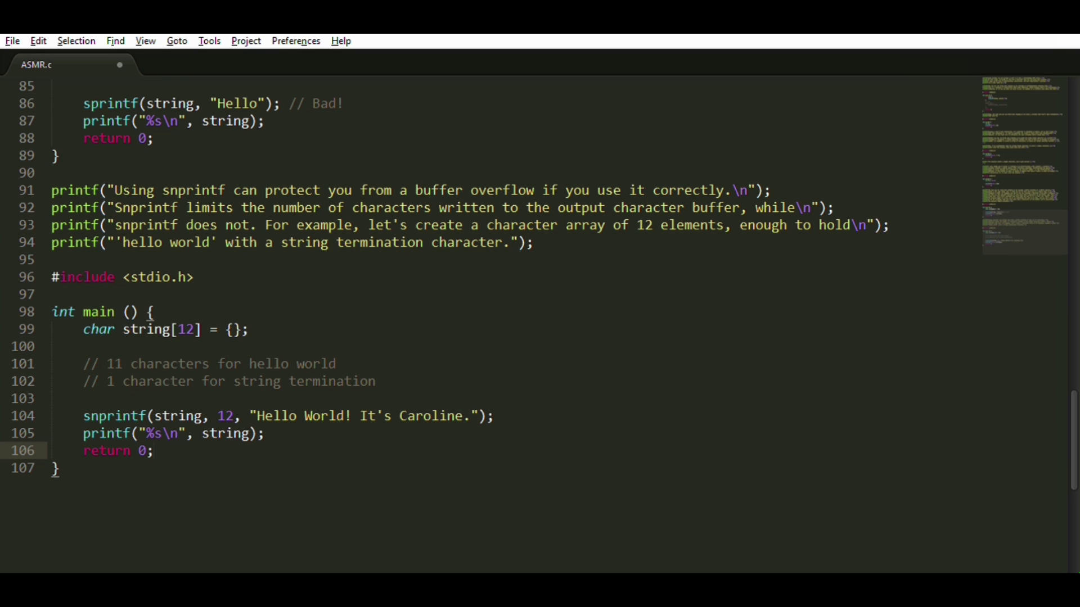
key(Down)
key(End)
key(Return)
key(Return)
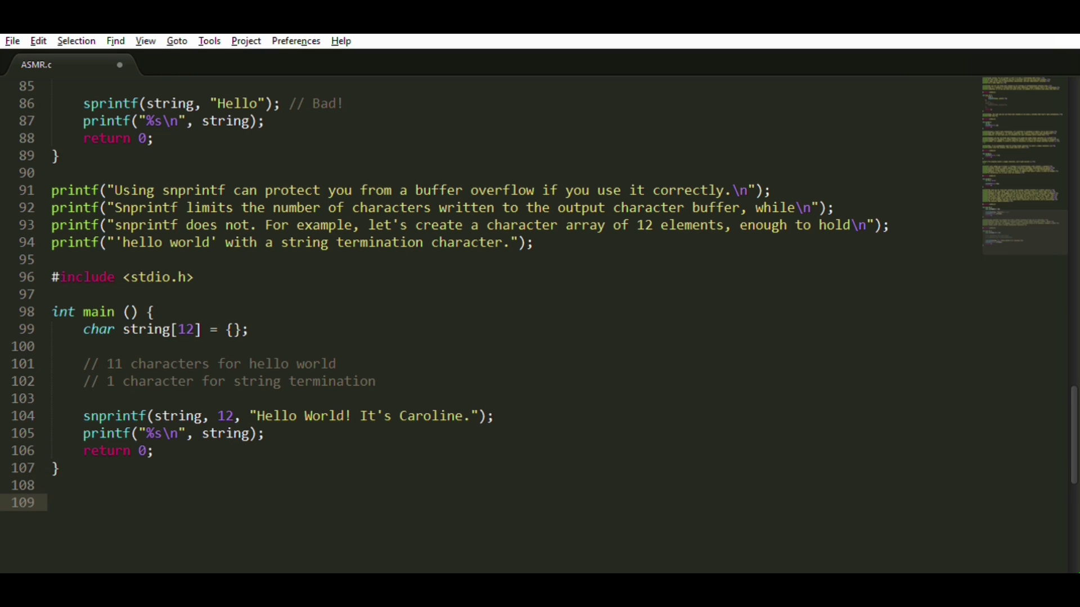
text(printf("This will)
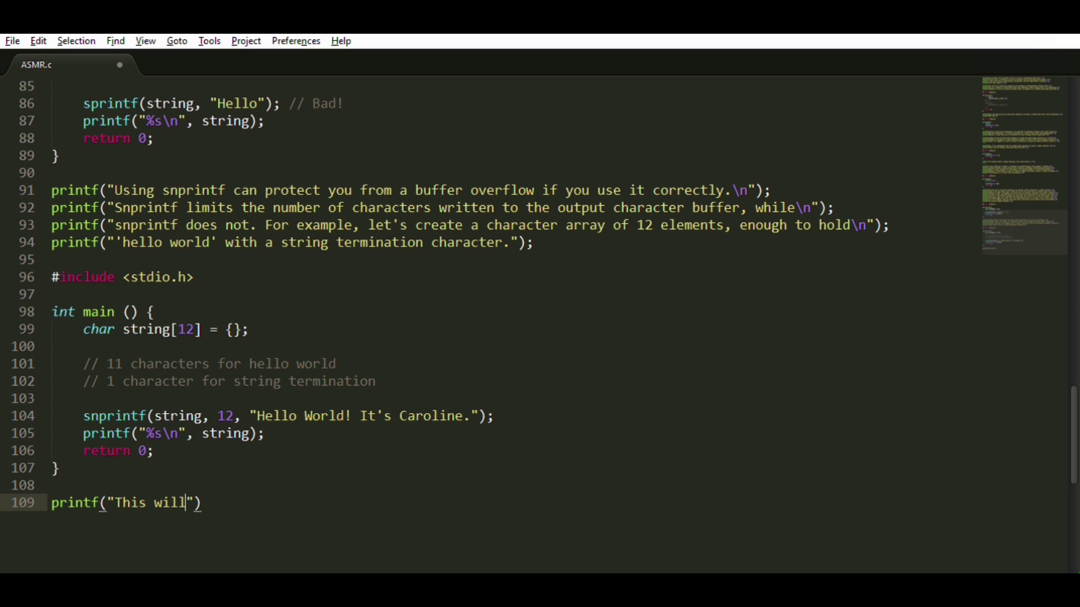
text( print only Hello Wor)
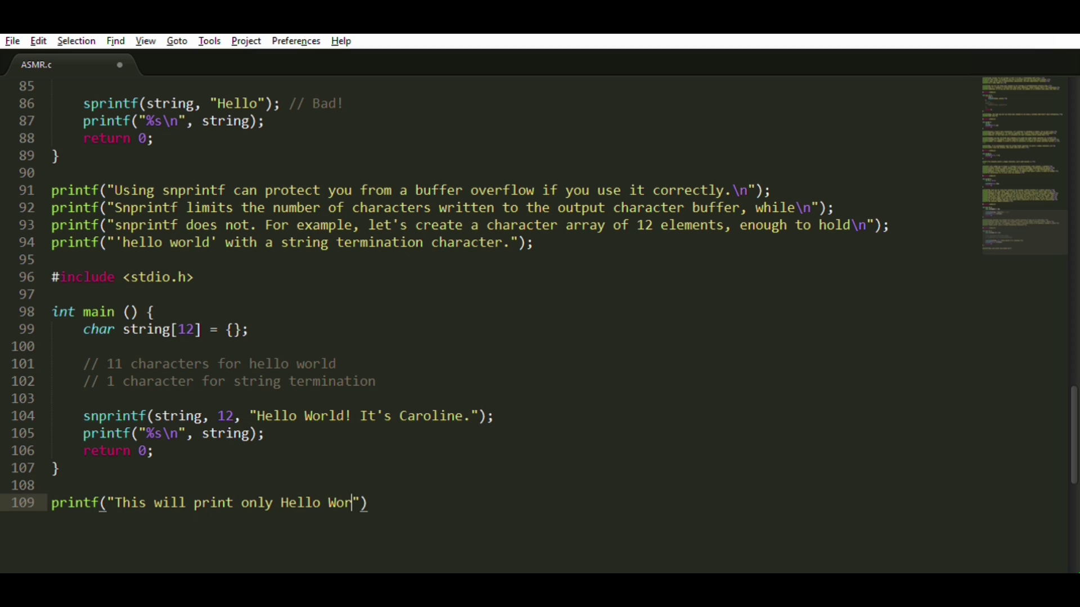
text(ld without anything aft)
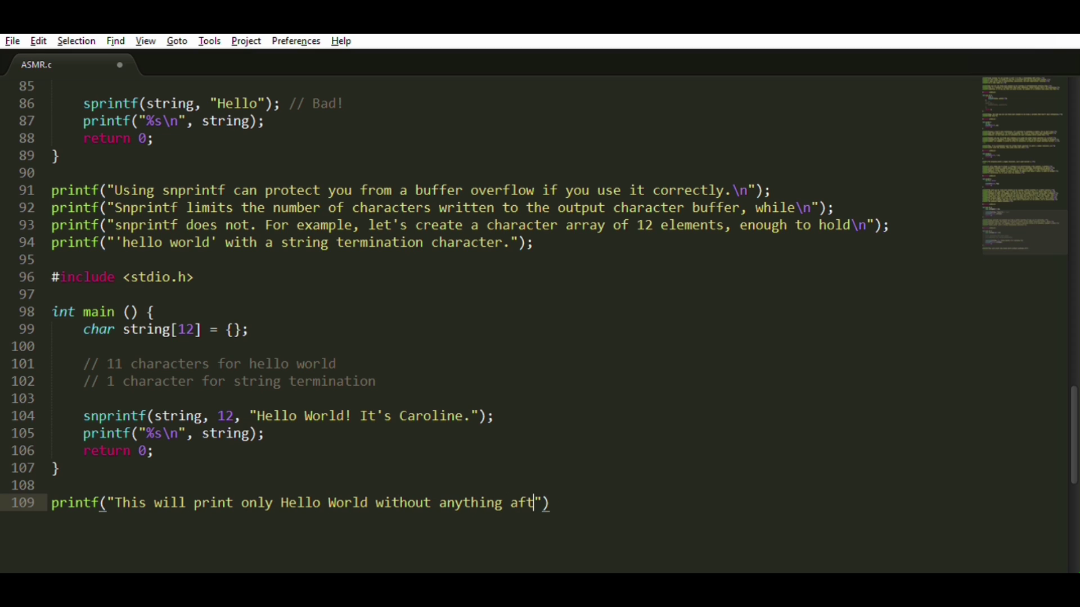
text(er the word world.\n");)
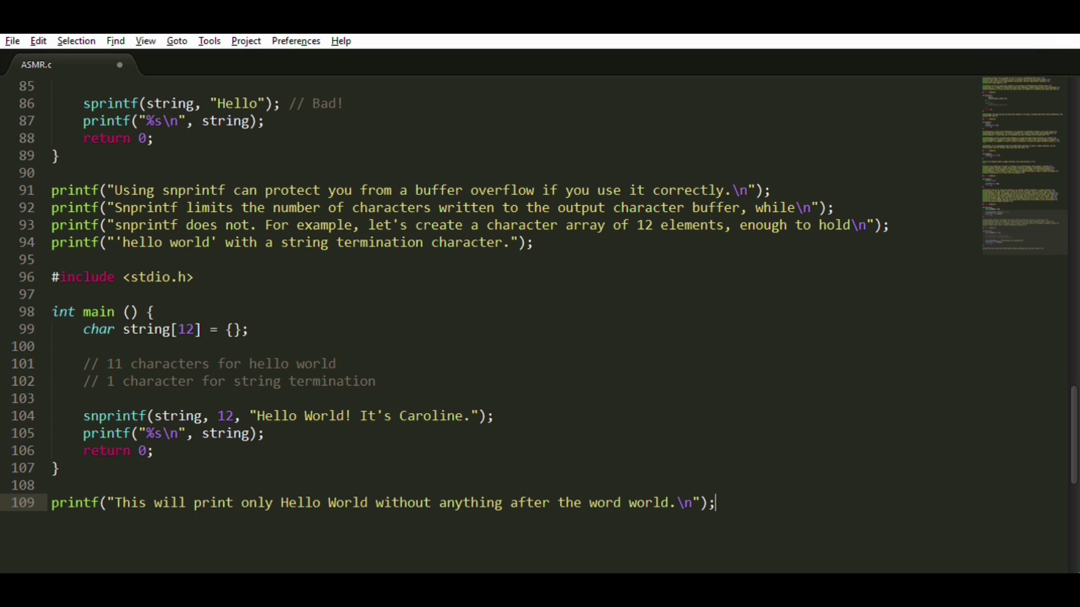
text(nano prog.c)
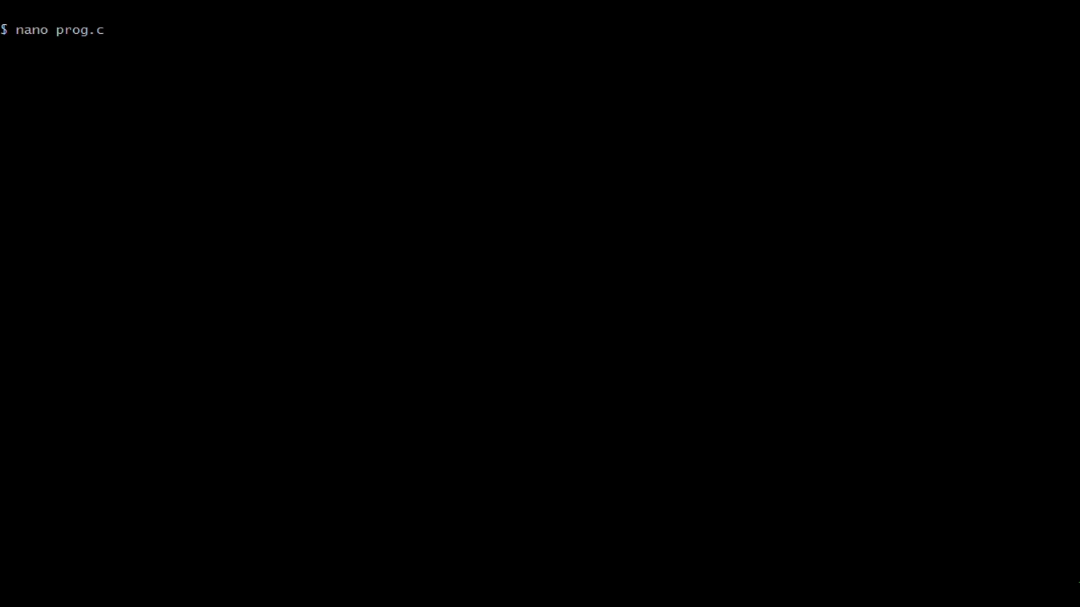
Paste the snprintf example into prog.c, save it, compile, and run it to print Hello World.
key(Return)
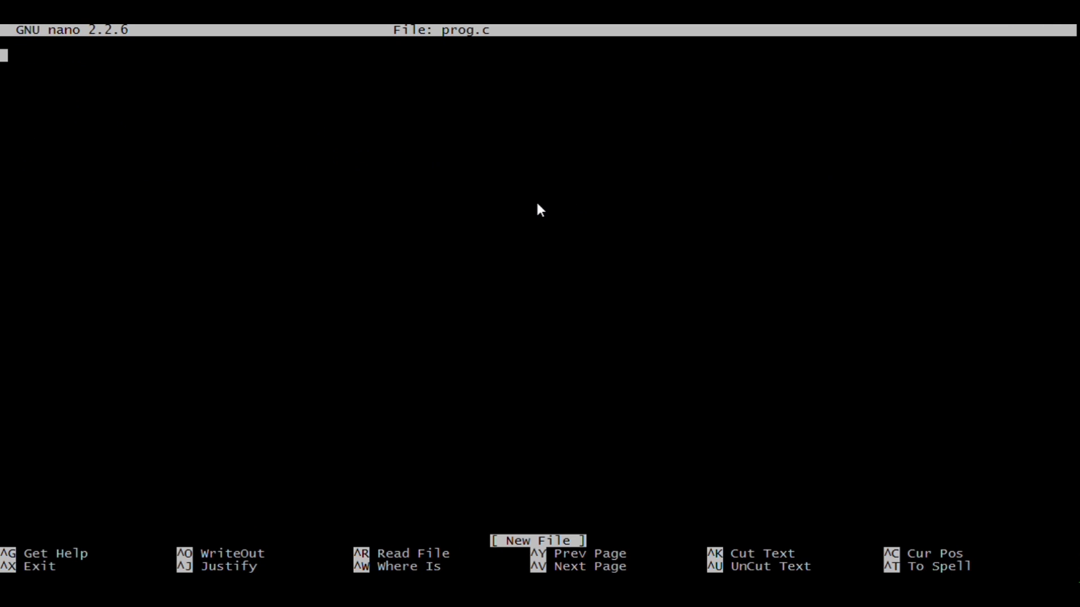
text(#include <stdio.h>  int main () {    char string[12] = {};     // 11 characters for hello world    // 1 character for string termination     snprintf(string, 12, "Hello World! It's Caroline.");    printf("%s\n", string);    return 0; })
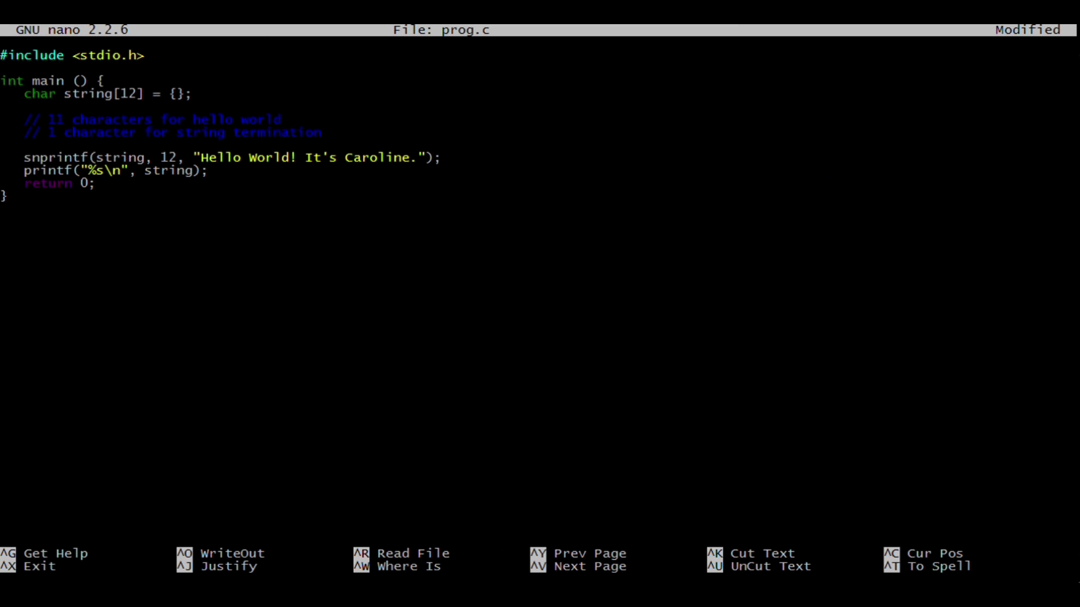
key(ctrl+x)
key(y)
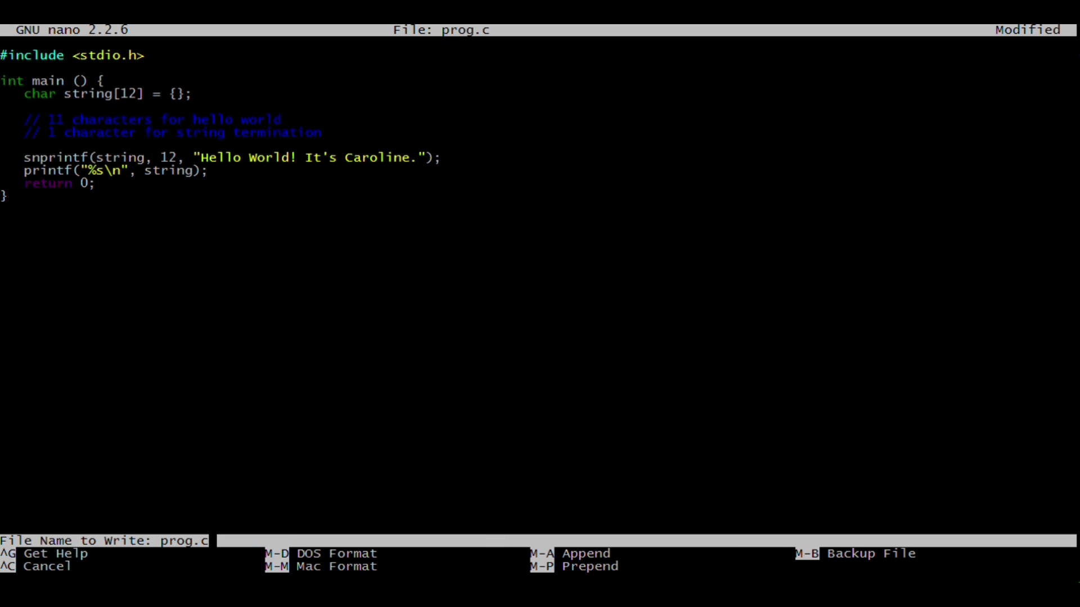
key(Return)
text(gcc)
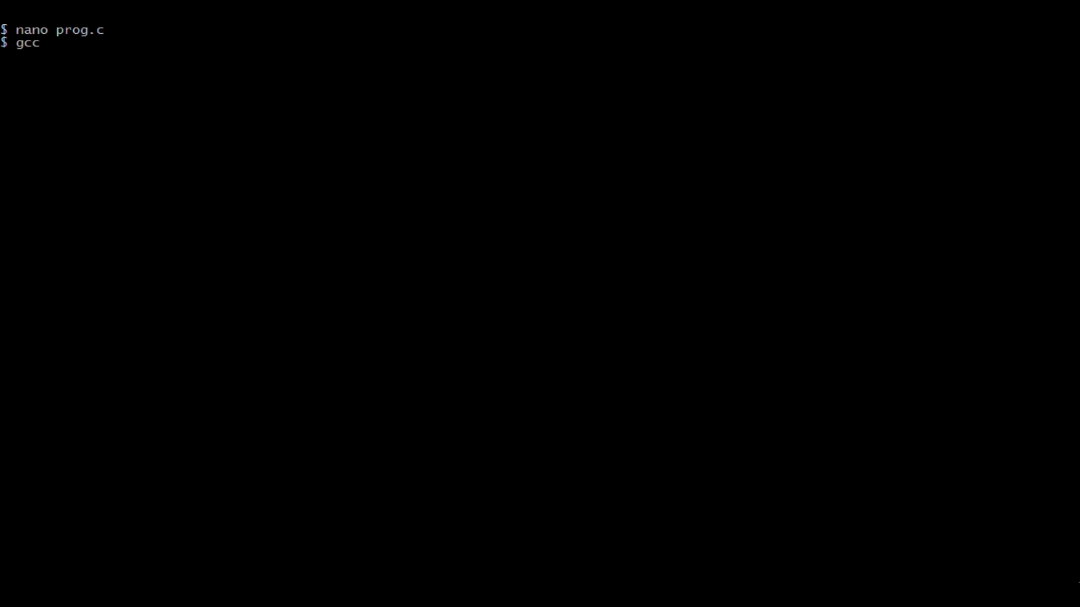
text(prog.c)
key(Return)
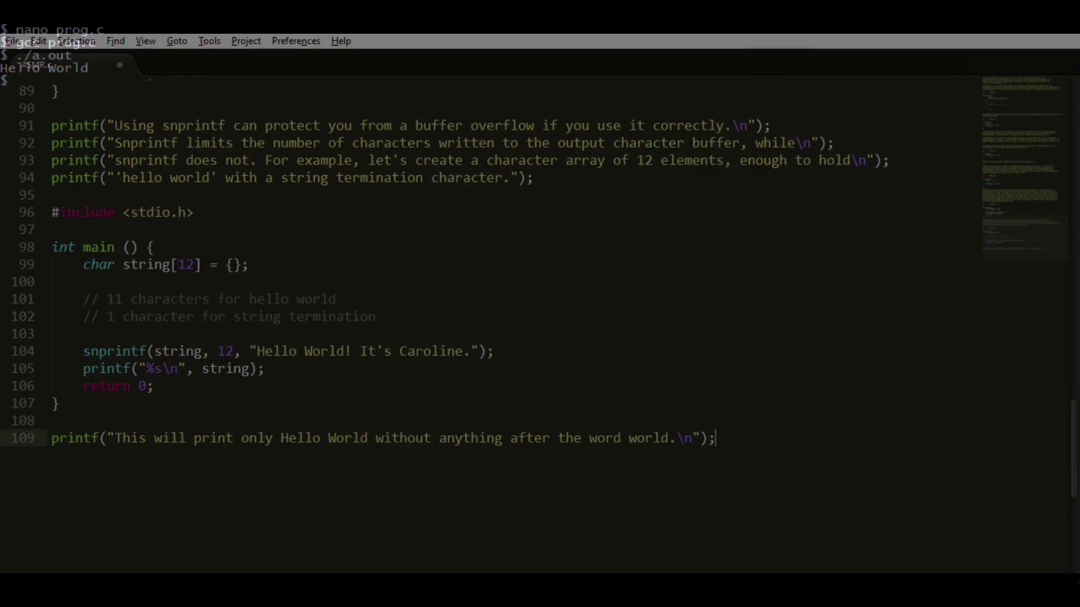
scroll(540, 304, down, 10)
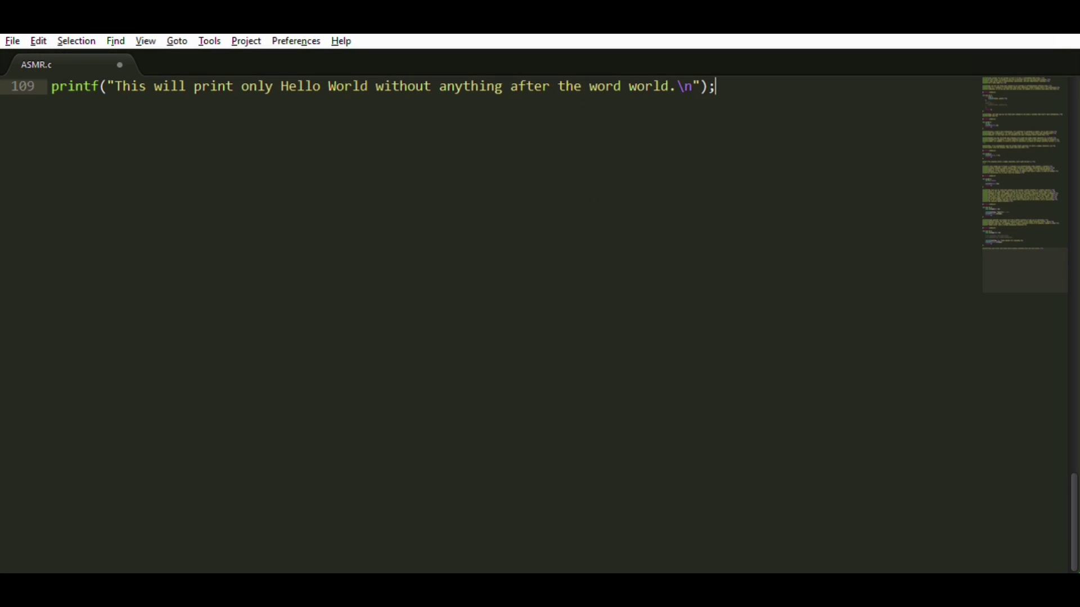
Write printf narration lines introducing the sixth bug, a double free.
key(Return)
key(Return)
text(printf("The sixth )
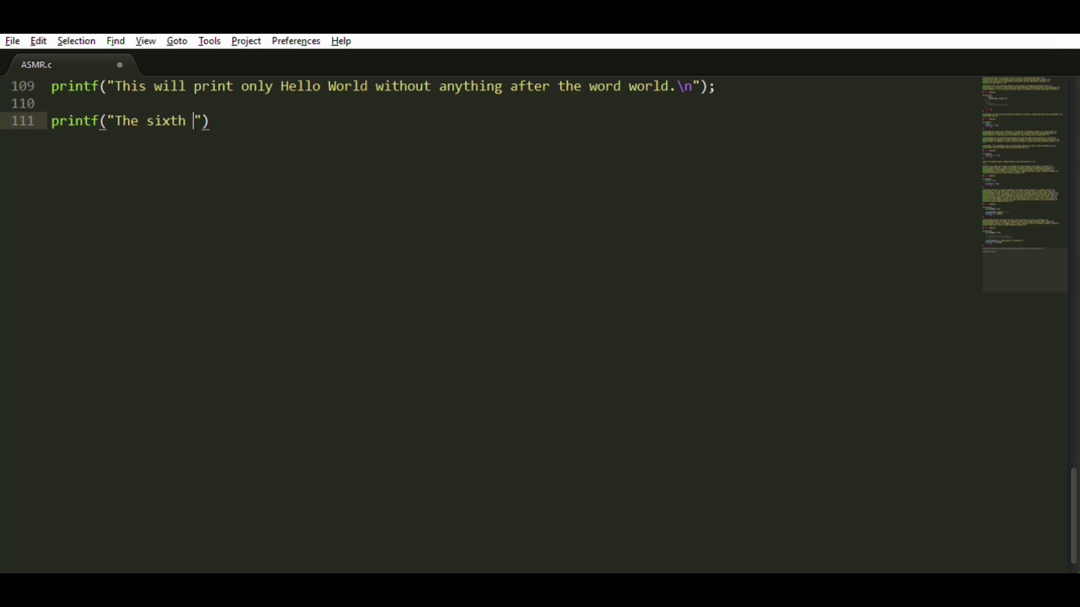
text(bug is called a double free)
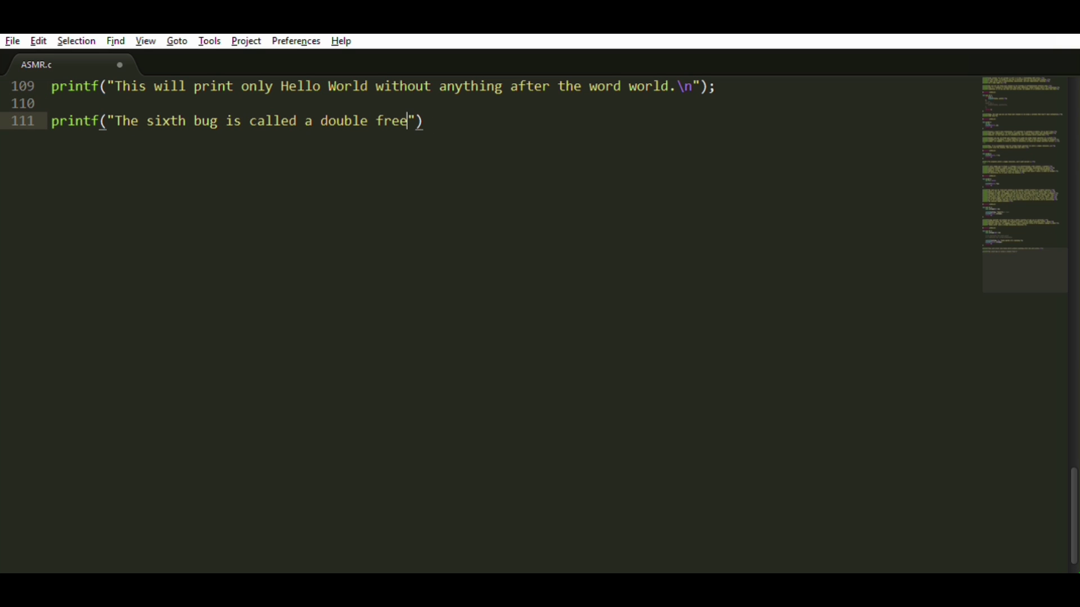
text(. It's exactly what it sounds like: freeing\n)
key(End)
text(;)
key(Return)
text(print)
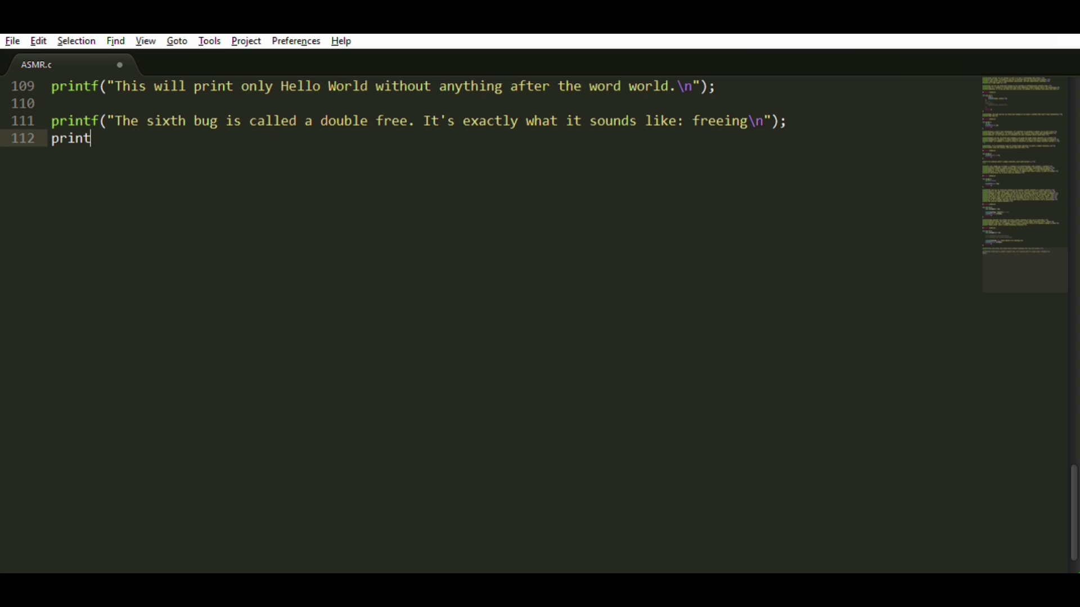
text(f(""))
key(Left)
key(Left)
text(the same memory block more than )
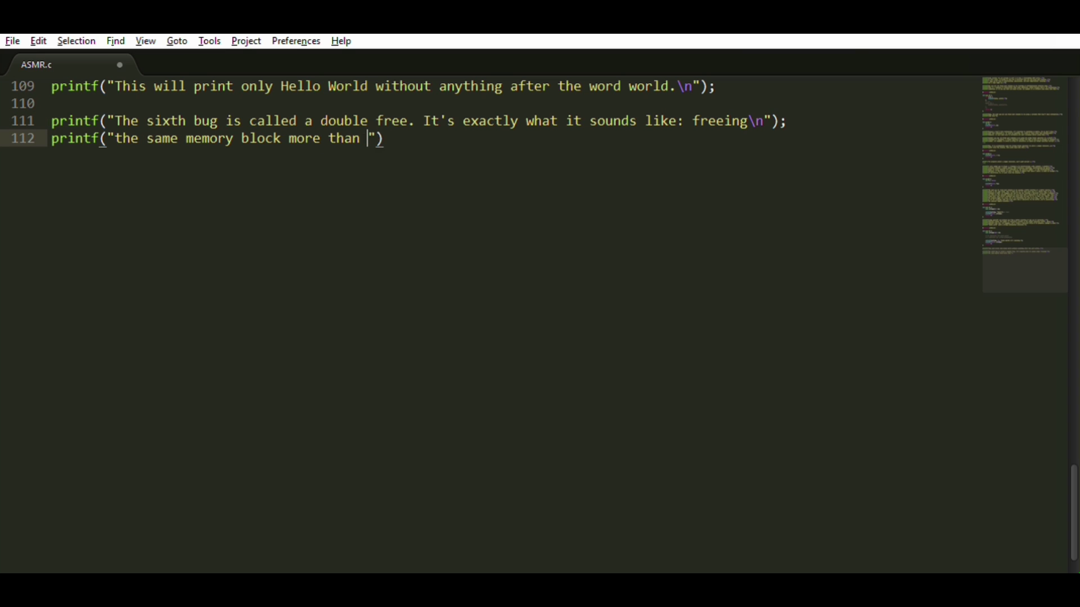
text(once. That would look like this.)
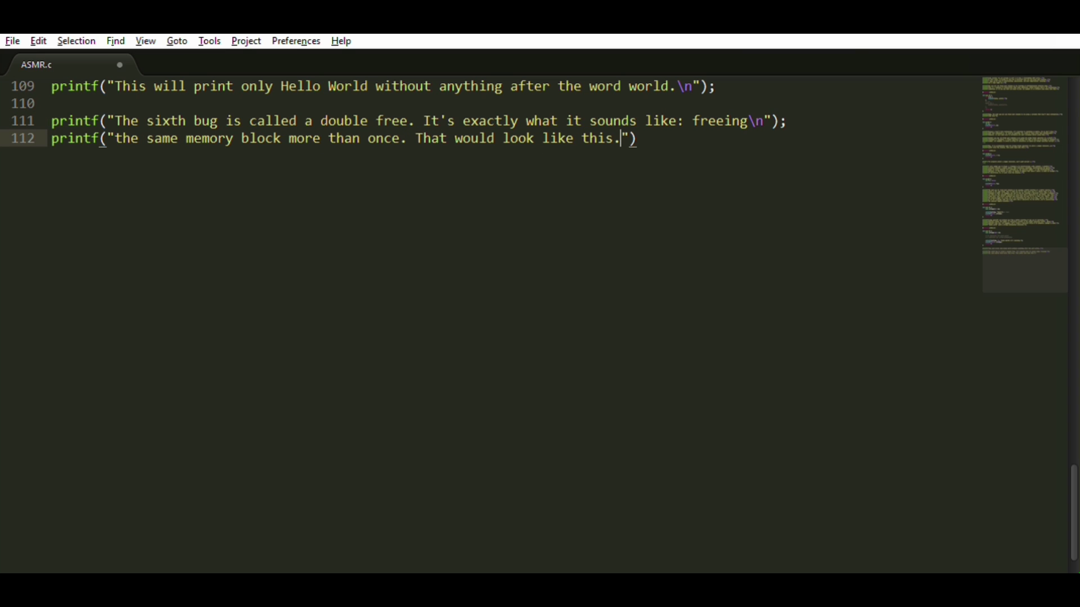
text(..\n)
key(End)
Write the example with two includes: malloc x, set *x = 3, print, free twice, return 0.
key(Return)
key(Return)
text(#include <stdio.h>)
key(Return)
text(#include <stdlib)
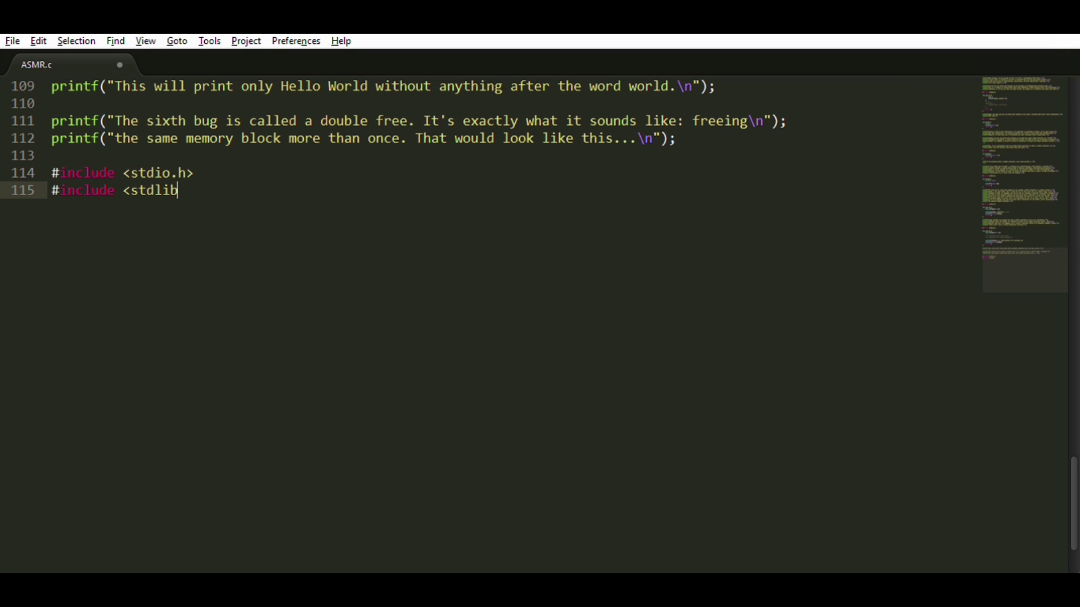
text(.h>)
key(Return)
key(Return)
text(int main() {)
key(Return)
text(int *x = mall)
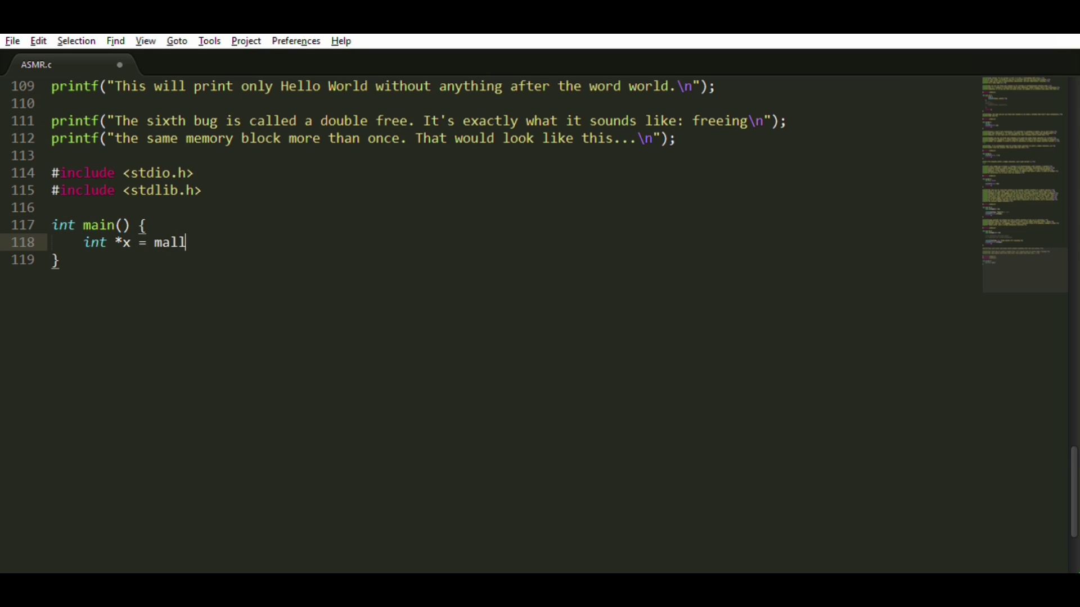
text(oc(sizeof(int));)
key(Return)
key(Return)
text(*x = 3;)
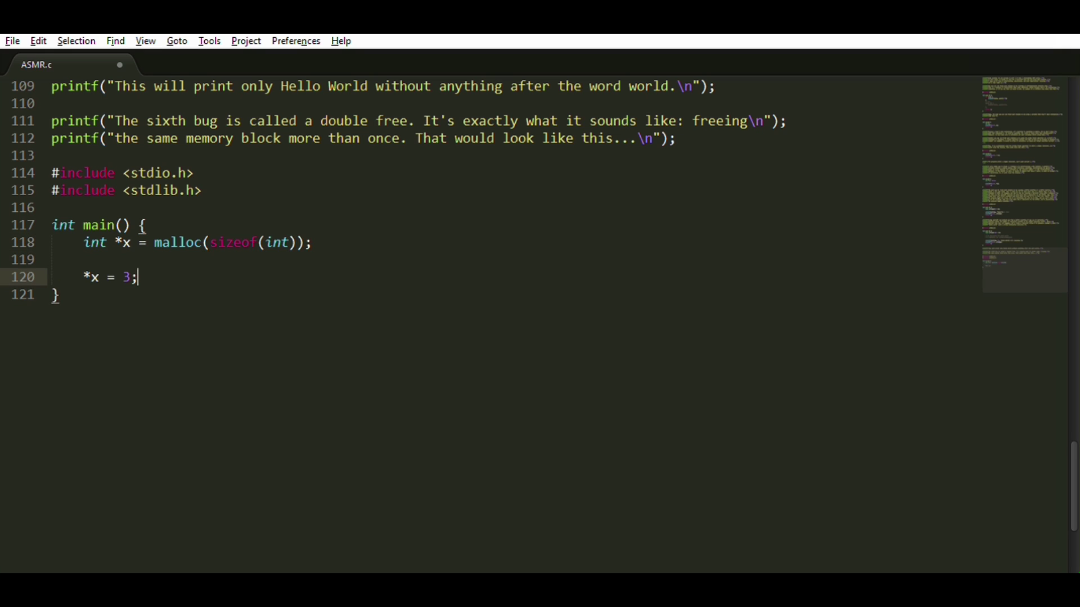
key(Return)
text(printf("%d\n", *x);)
key(Return)
key(Return)
text(free(x);)
key(Return)
text(free(x);)
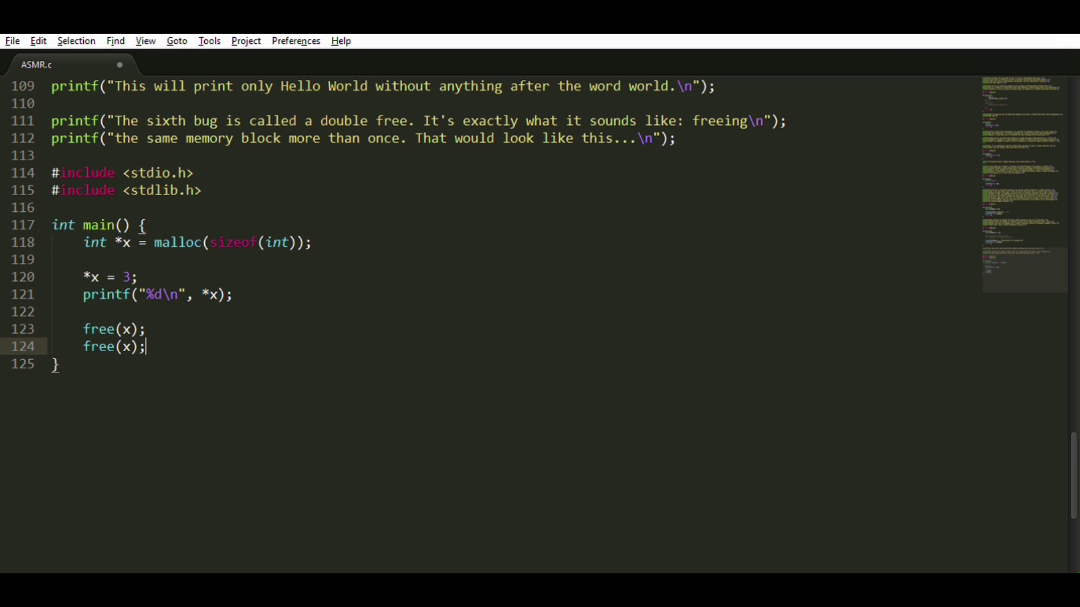
key(Return)
text(return 0;)
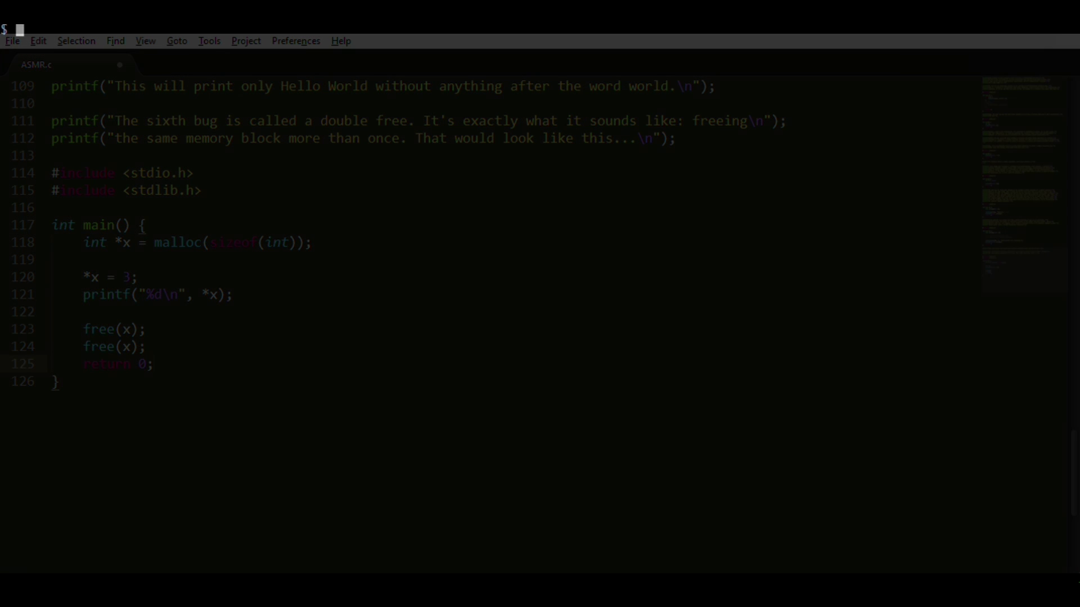
text(nano p)
text(c)
Open prog.c in nano, paste the double-free program, and save it.
key(Return)
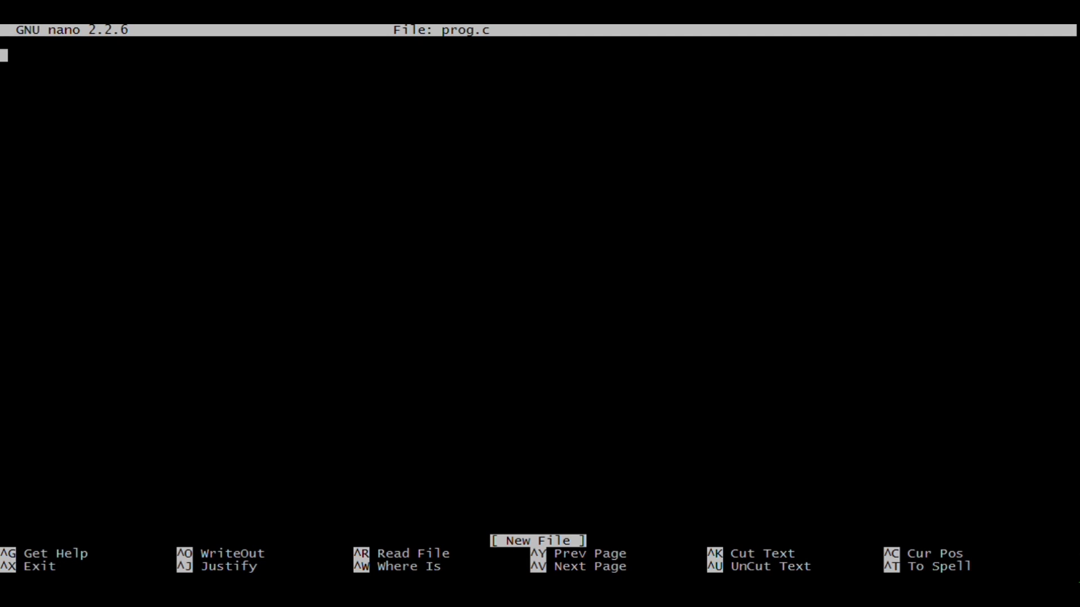
key(ctrl+shift+v)
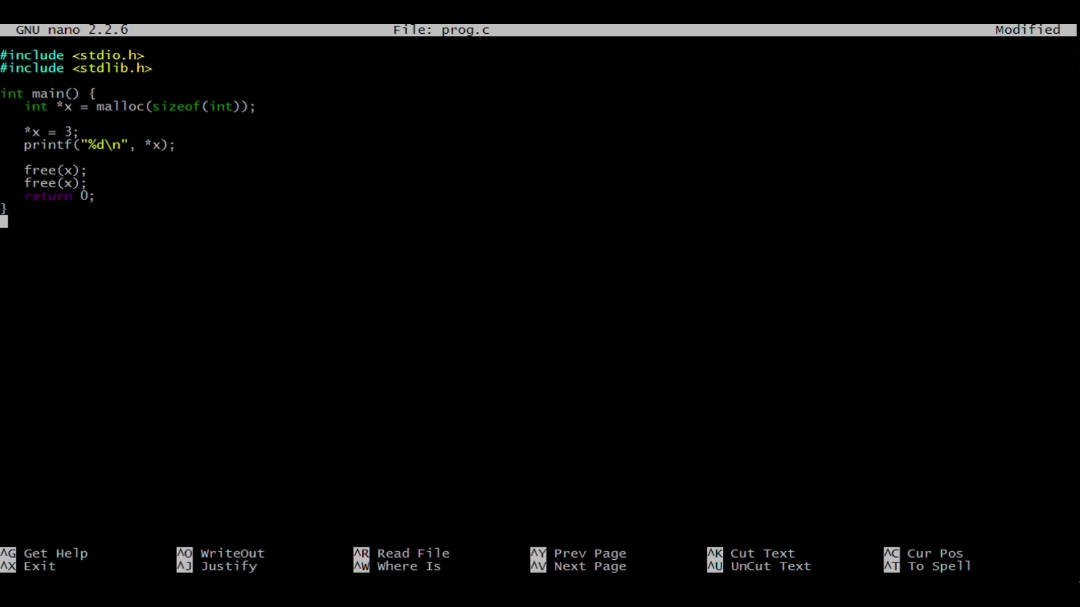
key(ctrl+x)
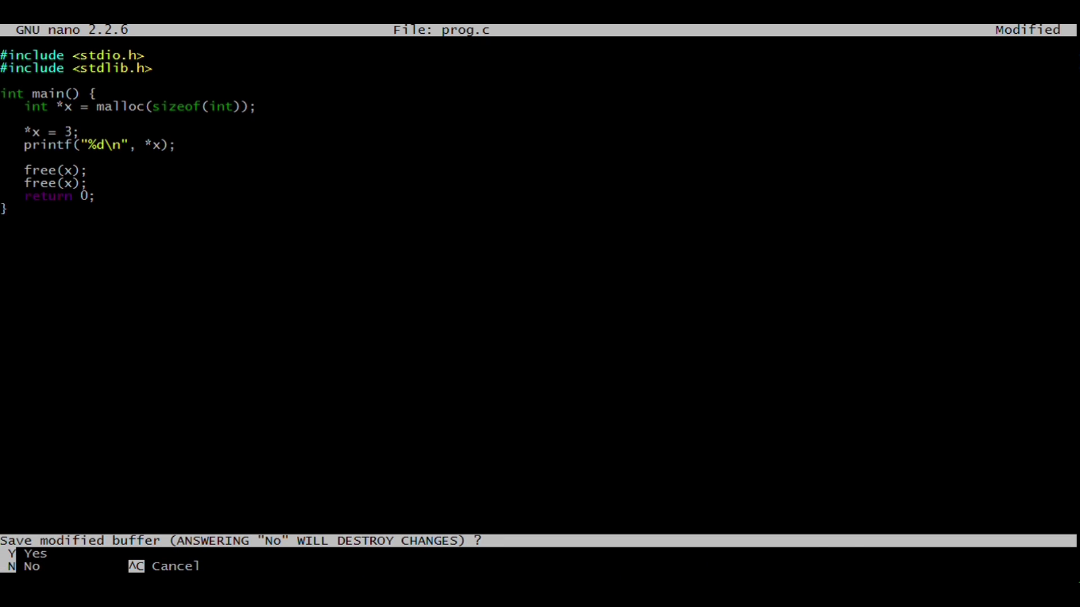
key(y)
key(Return)
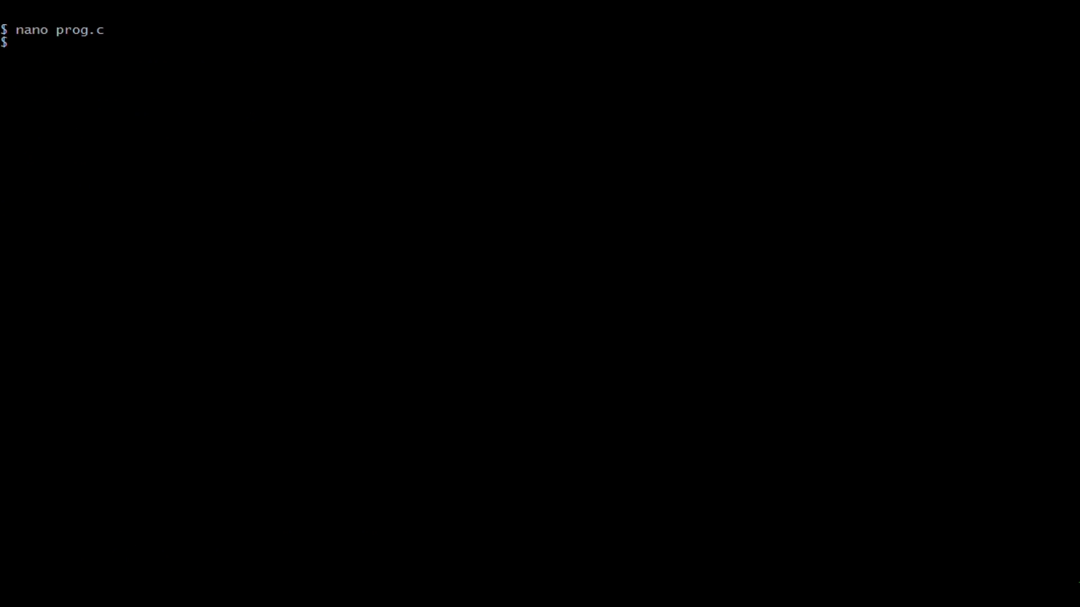
text(gcc prog.c)
Compile prog.c with gcc and run ./a.out, which prints 3 then aborts with double free.
key(Return)
key(BackSpace)
text(a.out)
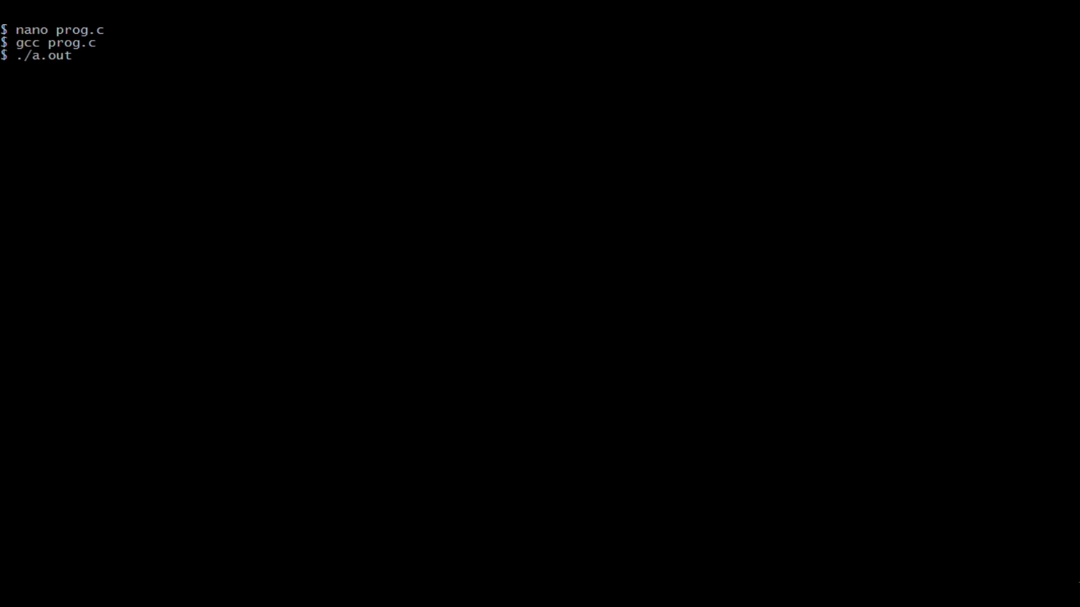
key(Return)
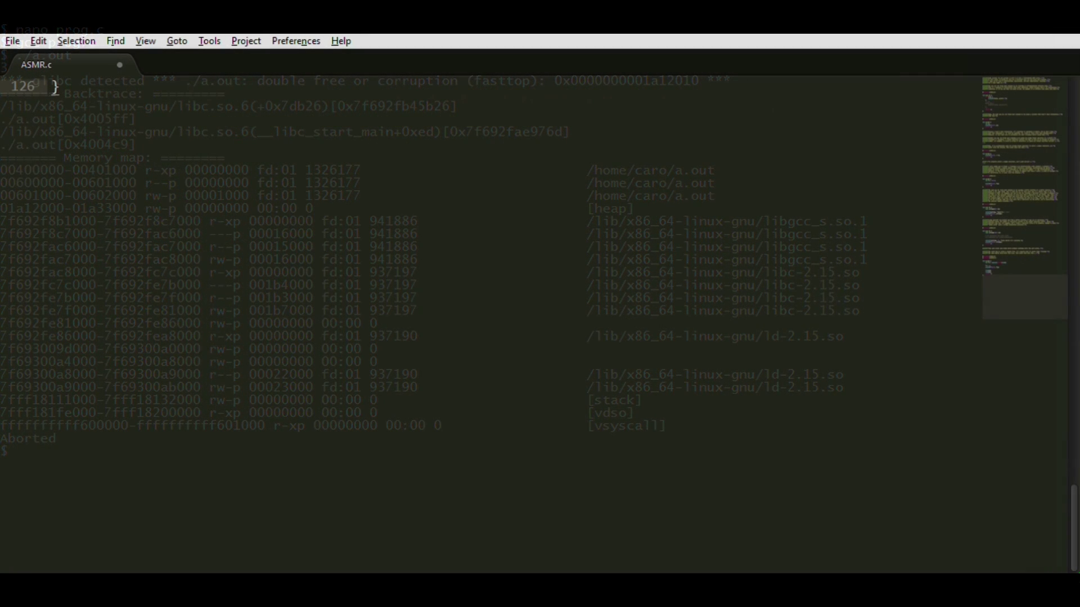
Type printf lines introducing stack overflow as the seventh way to crash.
key(Return)
key(Return)
text(printf(")
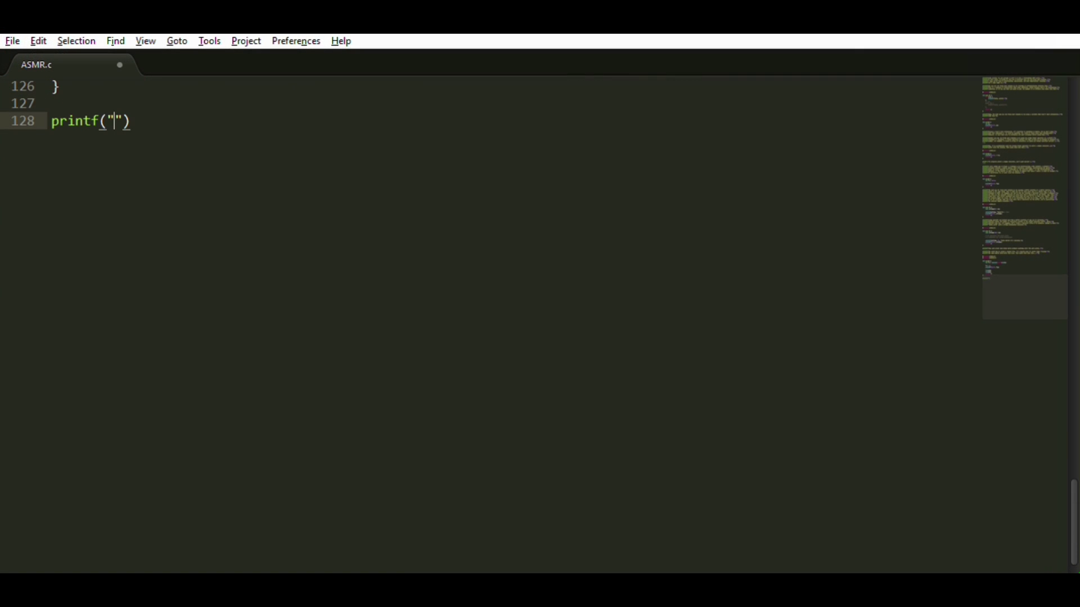
text(Okay, the seventh w)
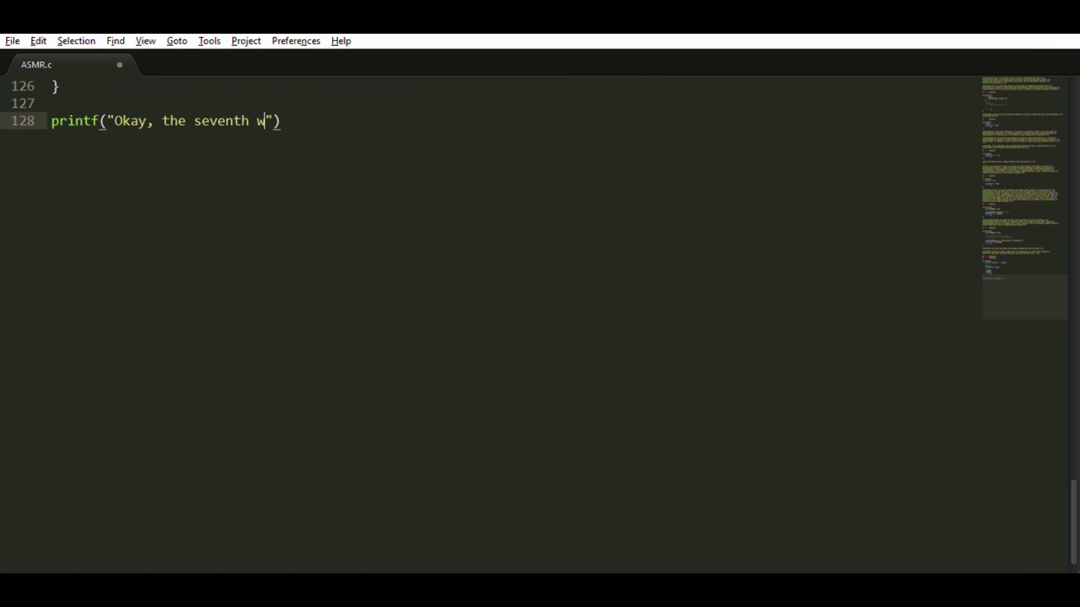
text(ay to crash your program i)
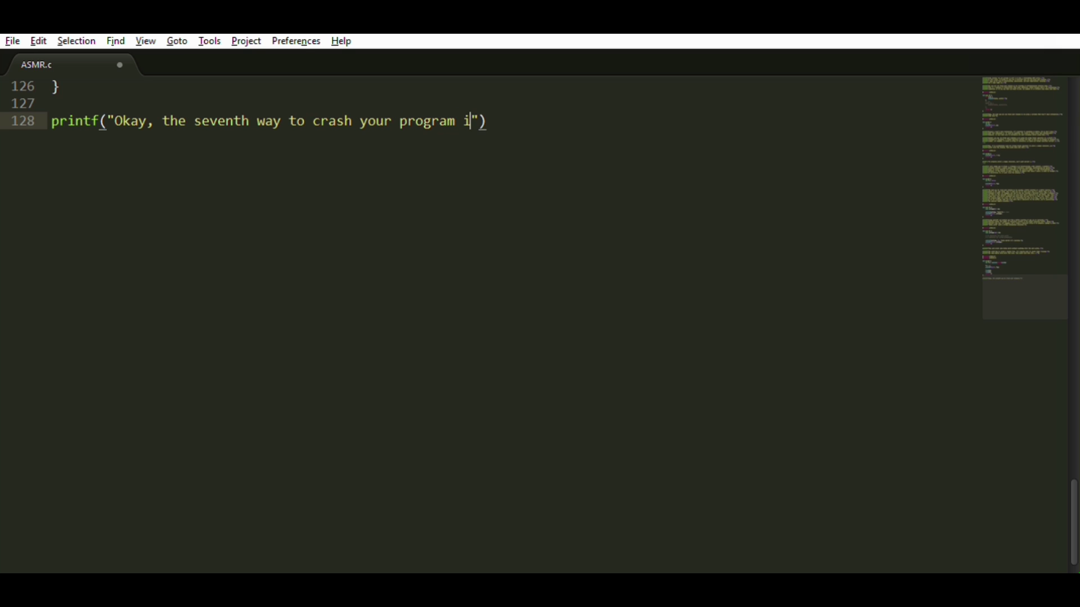
text(s to cause a stack overflow. There are\n)
key(End)
text(;)
key(Return)
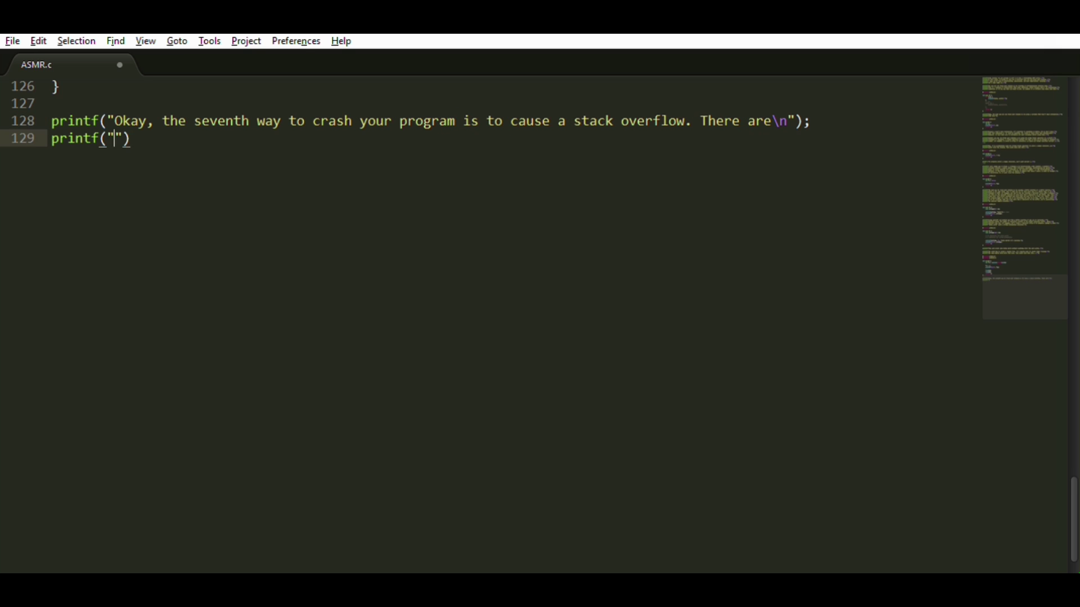
text(two typical cases of a stack overflow, )
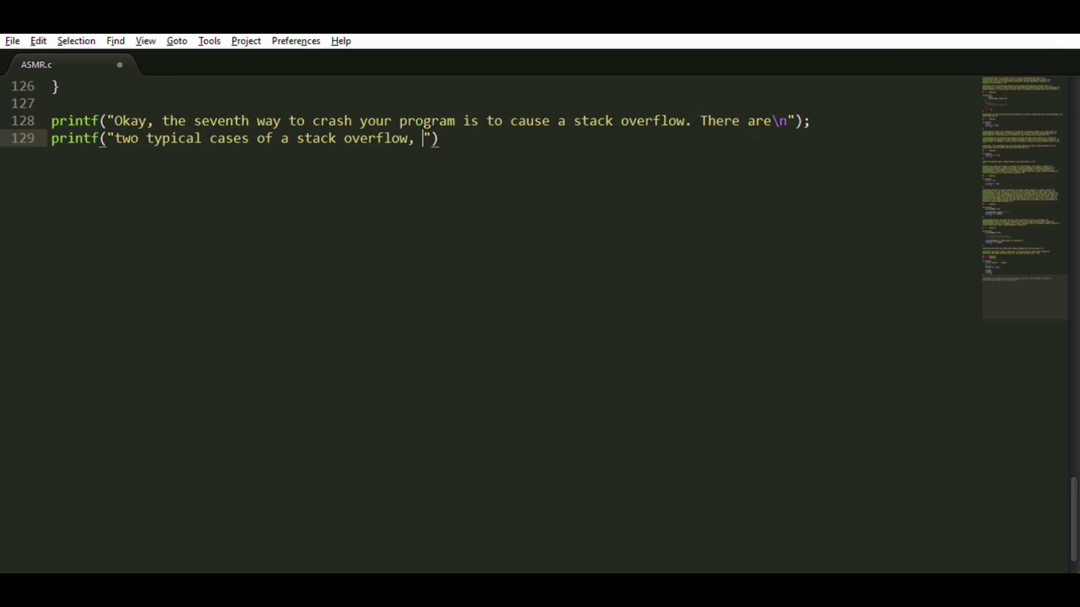
text(one being infinite recursion and the other\n)
key(End)
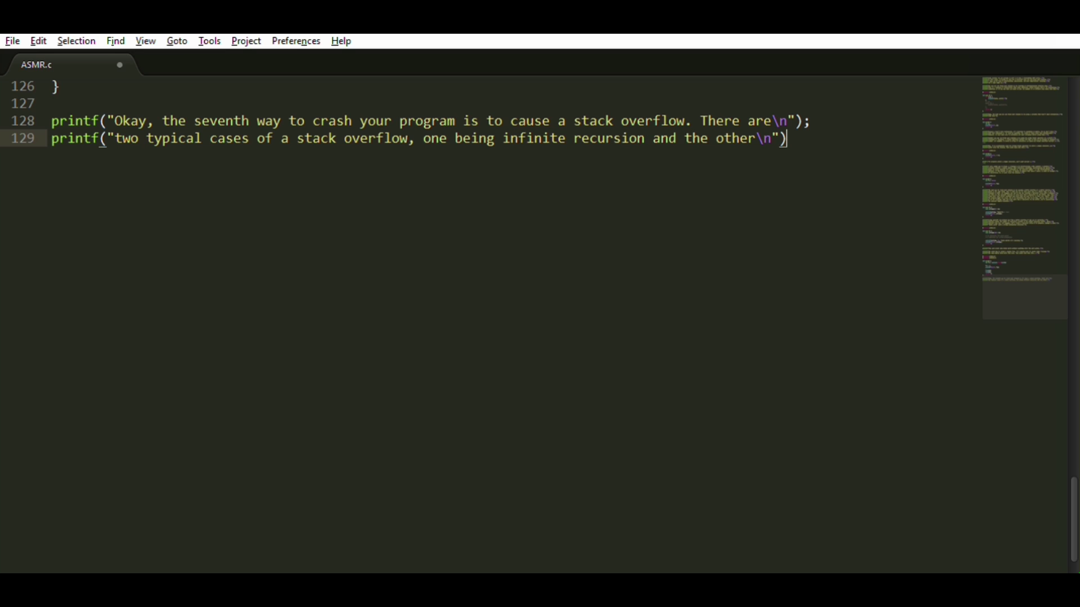
text(;)
key(Return)
text(printf("declaring a variable on the stack )
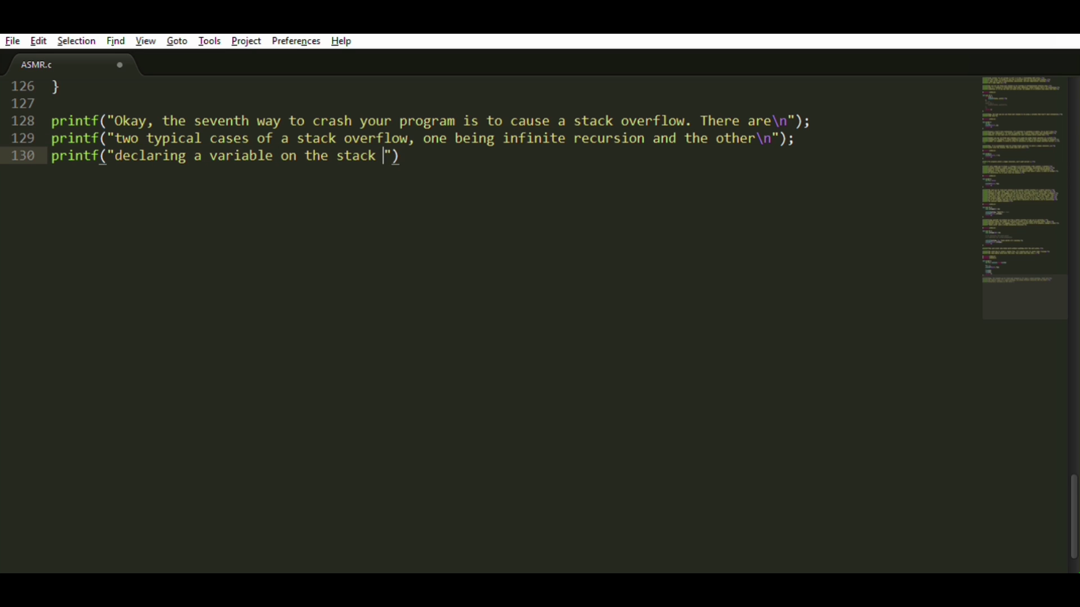
text(that is too large. Let's create a program th)
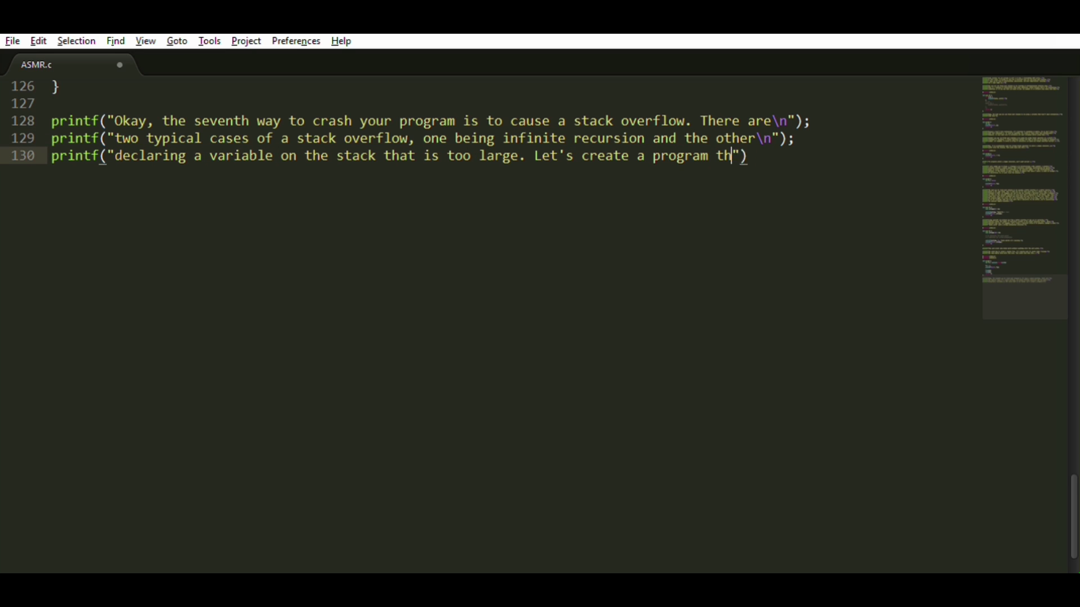
text(at has\n)
Add narration on infinite recursion and running it in gdb, then leave blank lines.
key(End)
text(;)
key(Return)
text(printf("a function that calls itself over an)
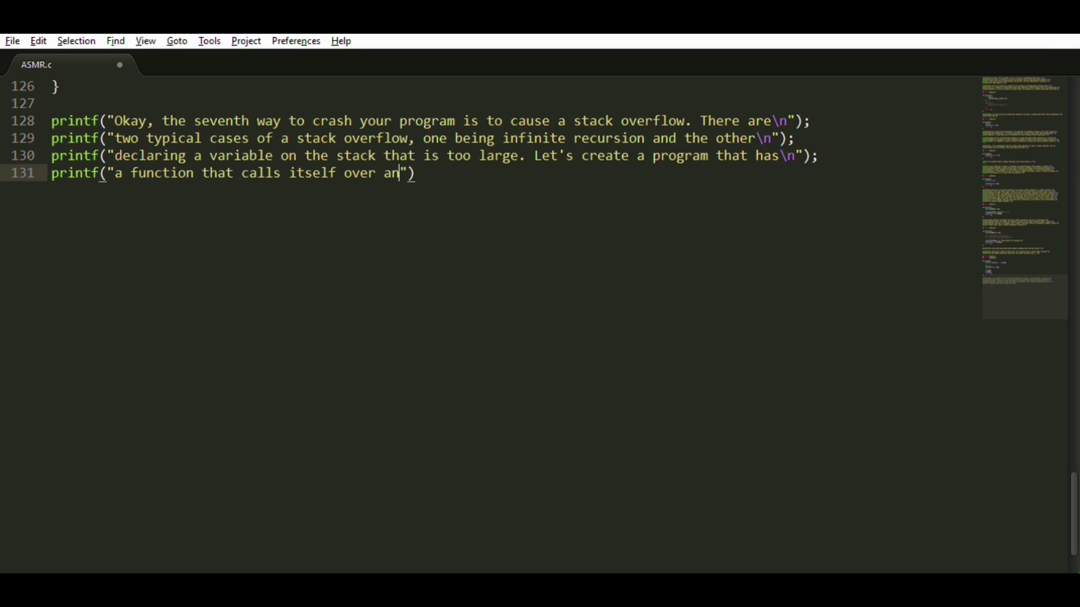
text(d over. Then let's run it in gdb to see what happens.\)
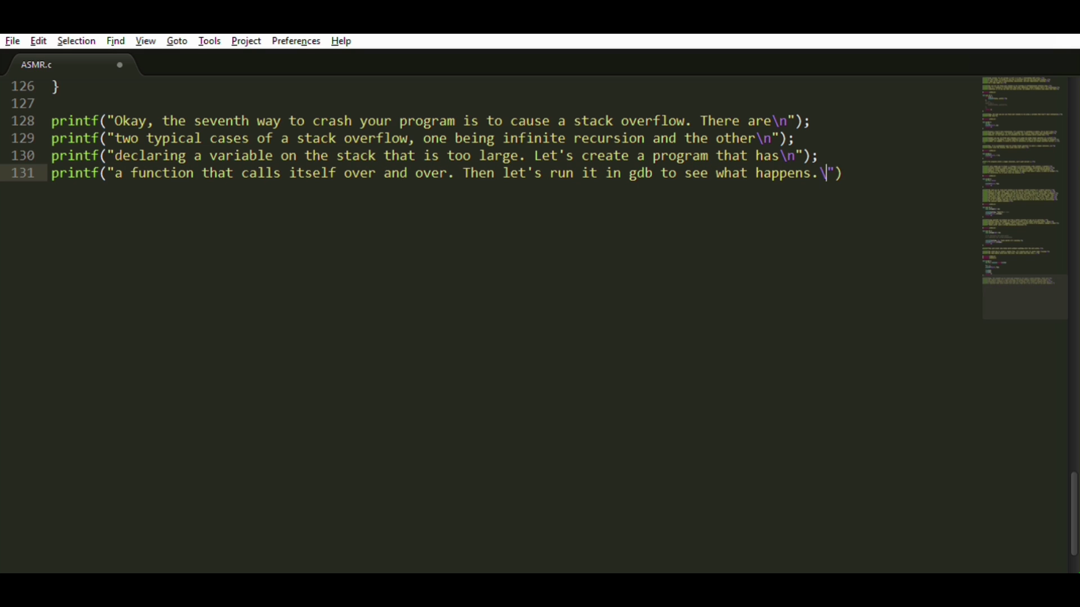
text(n)
key(End)
text(;)
key(Return)
key(Return)
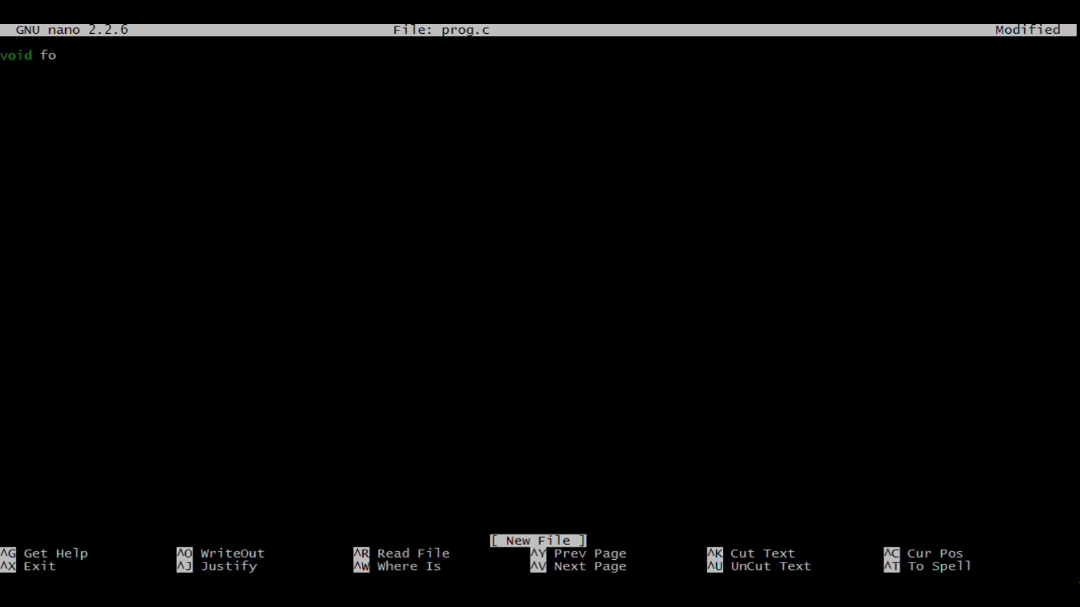
text(o() {)
Write prog.c in nano with a recursive foo() and a main() that calls it.
key(Return)
key(Return)
text(})
key(Up)
text(fo)
text(o();)
key(Down)
key(Return)
key(Return)
text(int main())
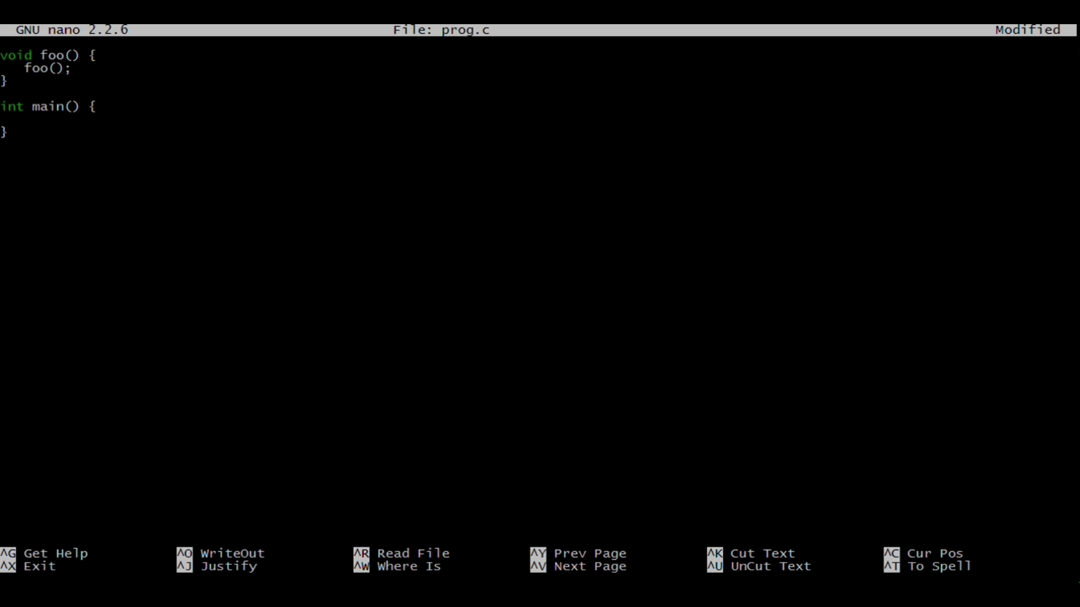
text( {    foo();)
key(Return)
text(return 0;)
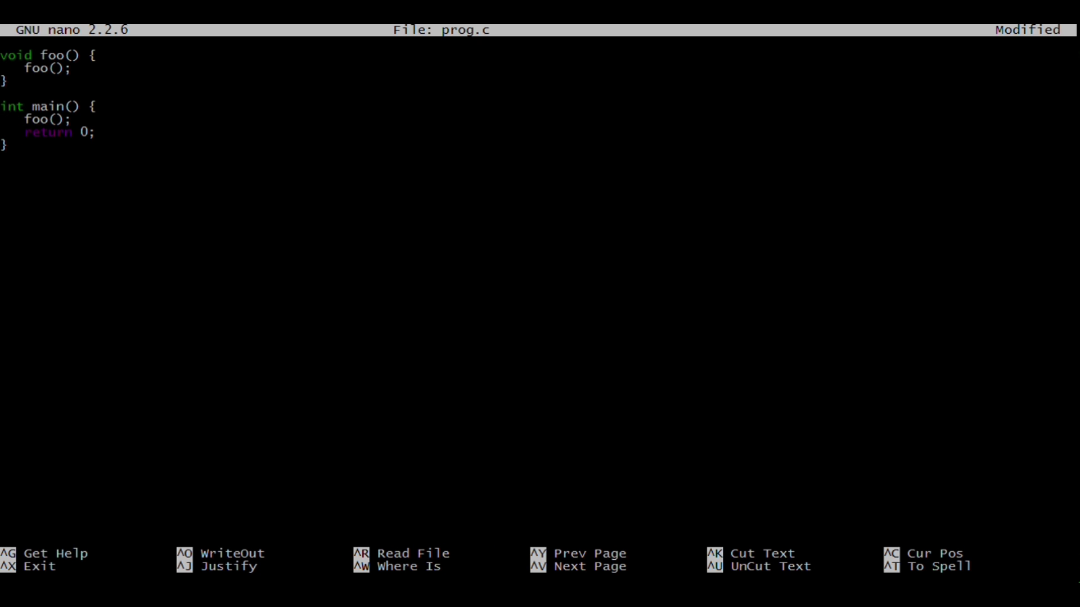
Save prog.c, exit nano, and compile it with gcc.
key(ctrl+x)
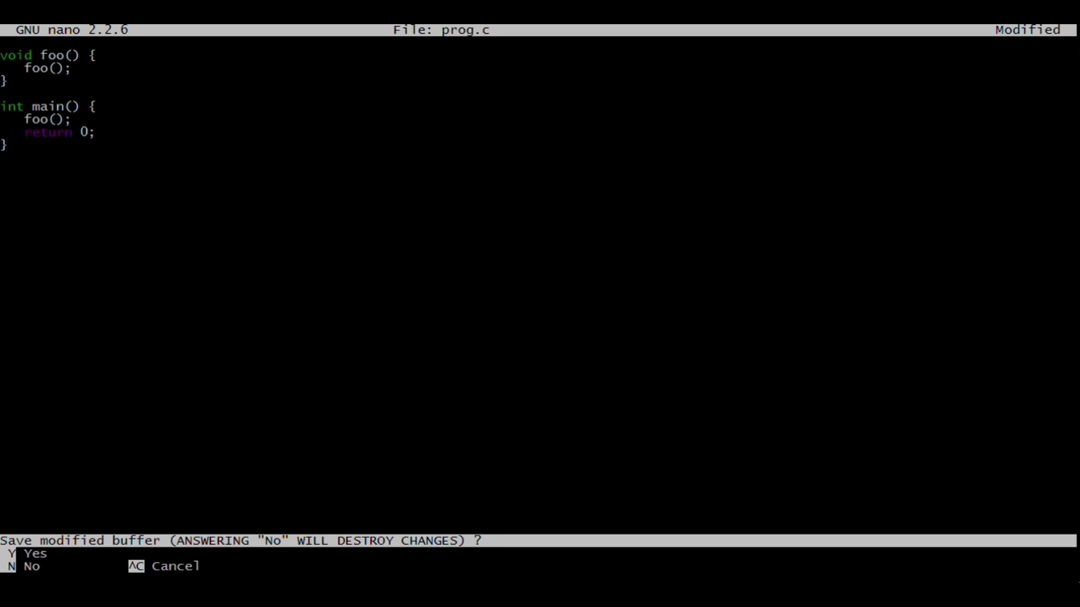
key(y)
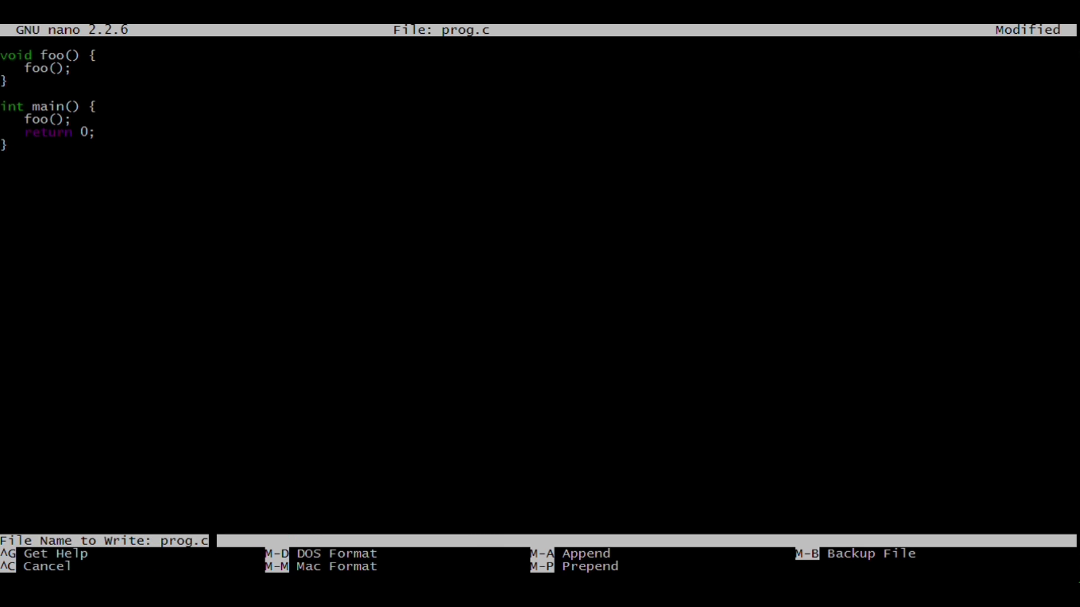
key(Return)
text(prog.c)
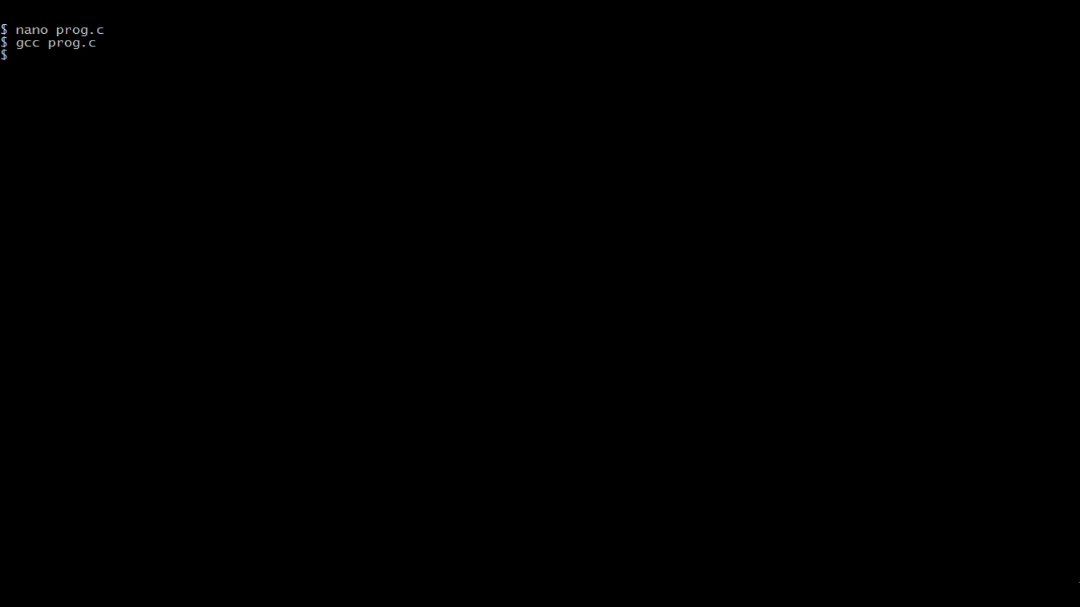
text( $ gdb a.out)
Run a.out under gdb until it segfaults in foo, then request a backtrace.
key(Return)
text(run)
key(Return)
text(bt)
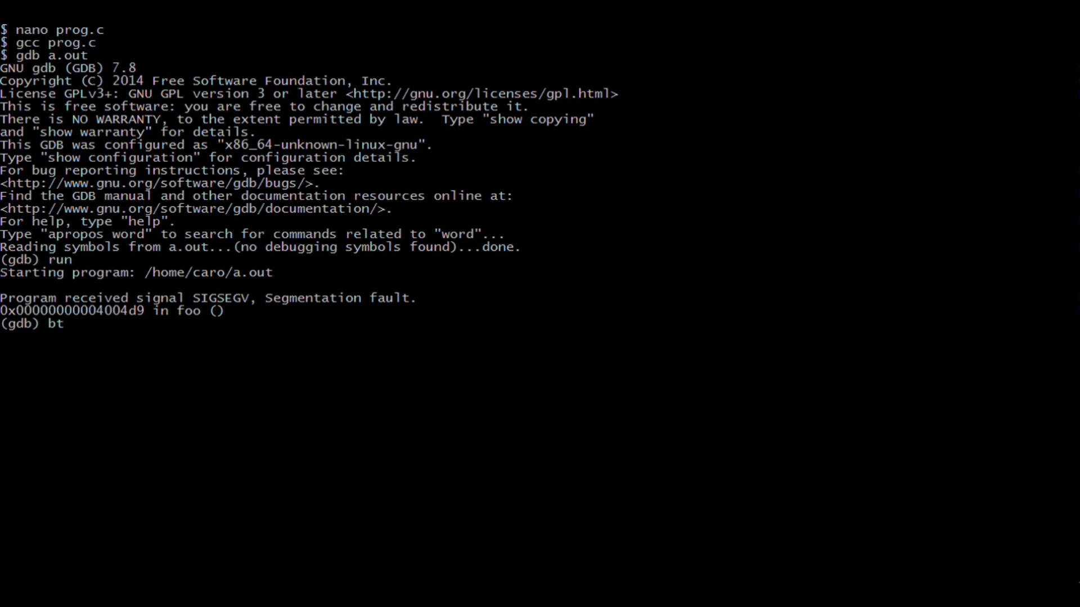
key(Return)
Page through the thousands of foo backtrace frames, then stop and quit gdb.
key(Return)
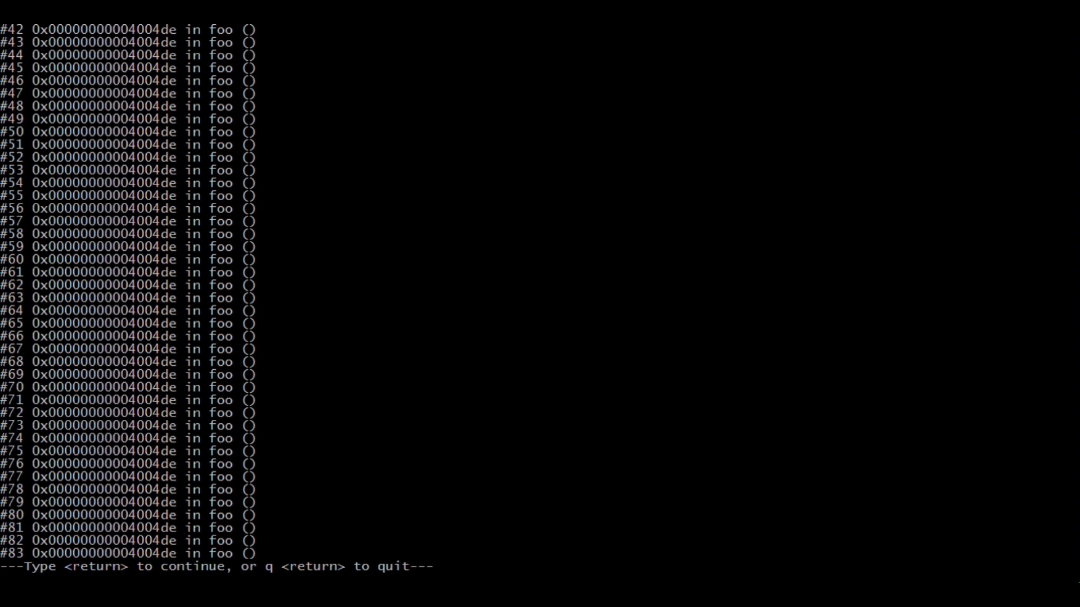
key(Return)
key(Return)
key(Return)
key(Return)
key(Return)
key(Return)
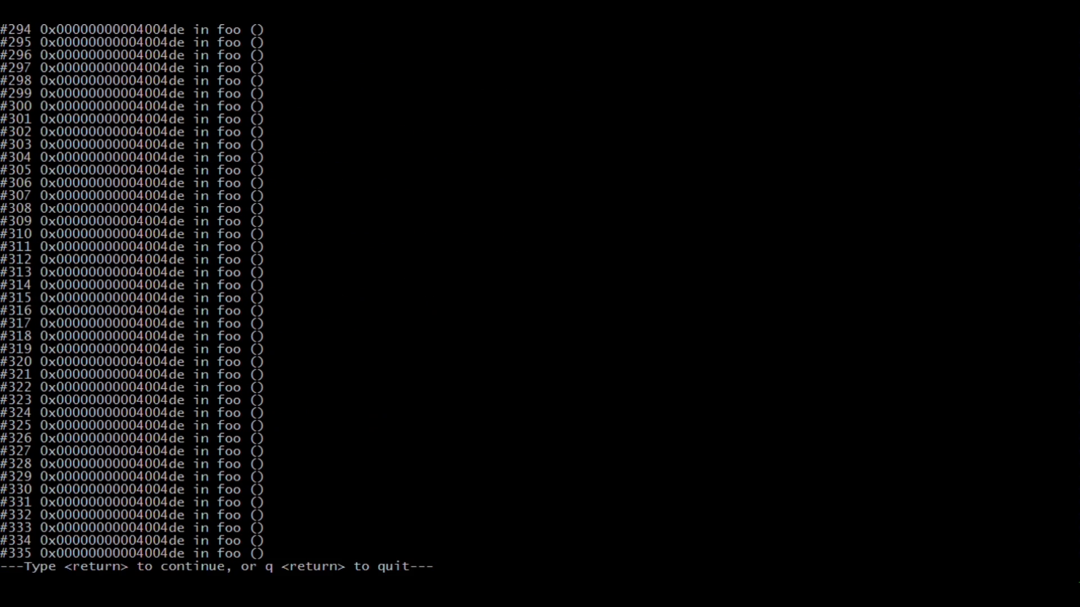
key(Return)
key(Return)
key(Return)
key(Return)
key(Return)
key(Return)
key(Return)
key(Return)
key(Return)
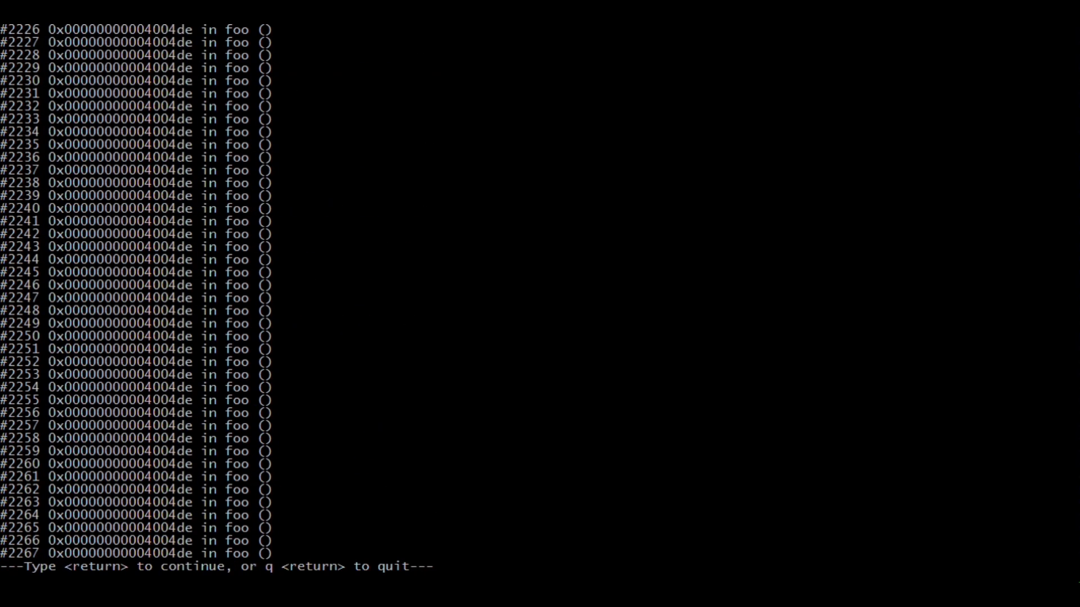
key(Return)
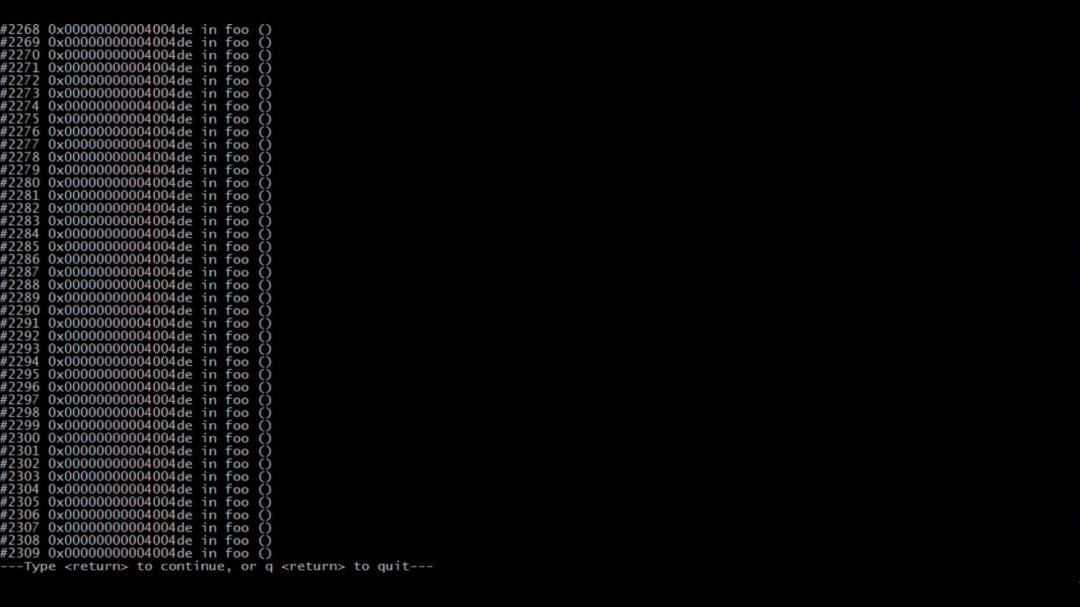
key(Return)
key(Return)
key(Return)
key(Return)
key(Return)
key(Return)
key(Return)
key(Return)
key(Return)
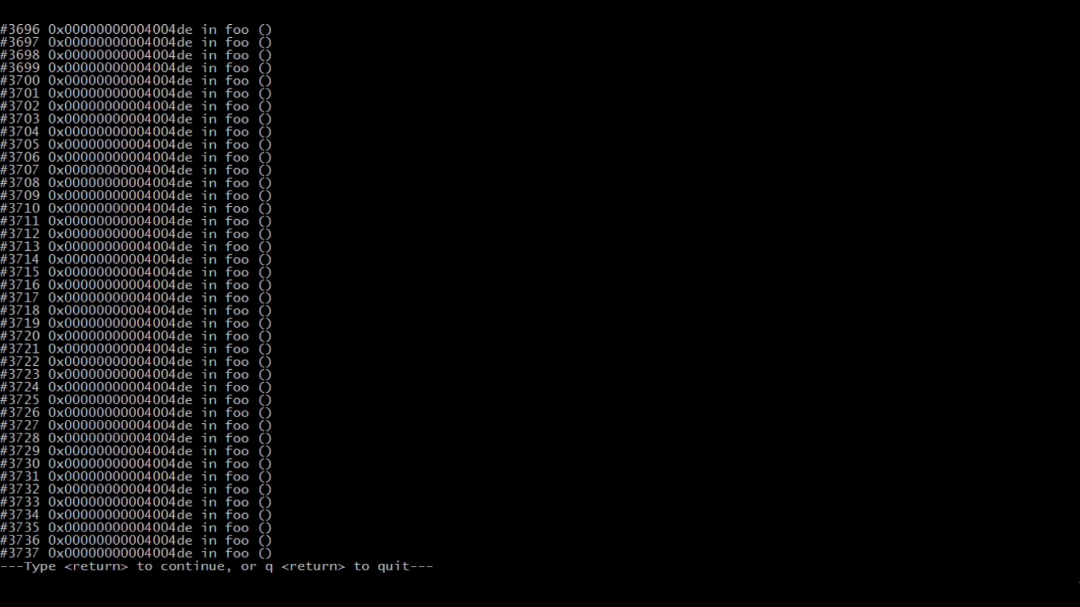
key(Return)
text(quit)
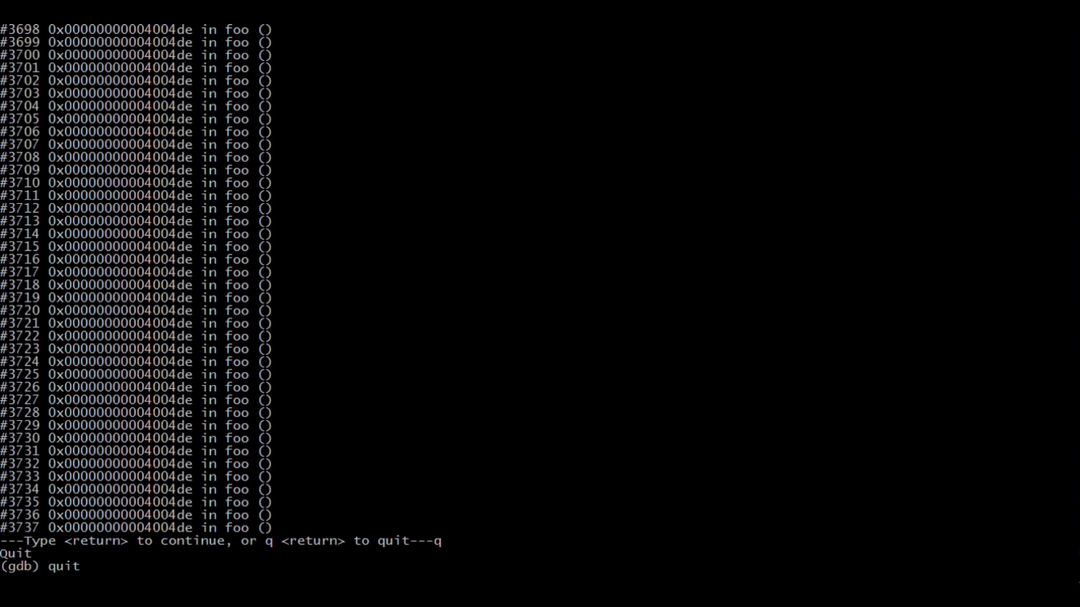
key(Return)
text(y)
key(Return)
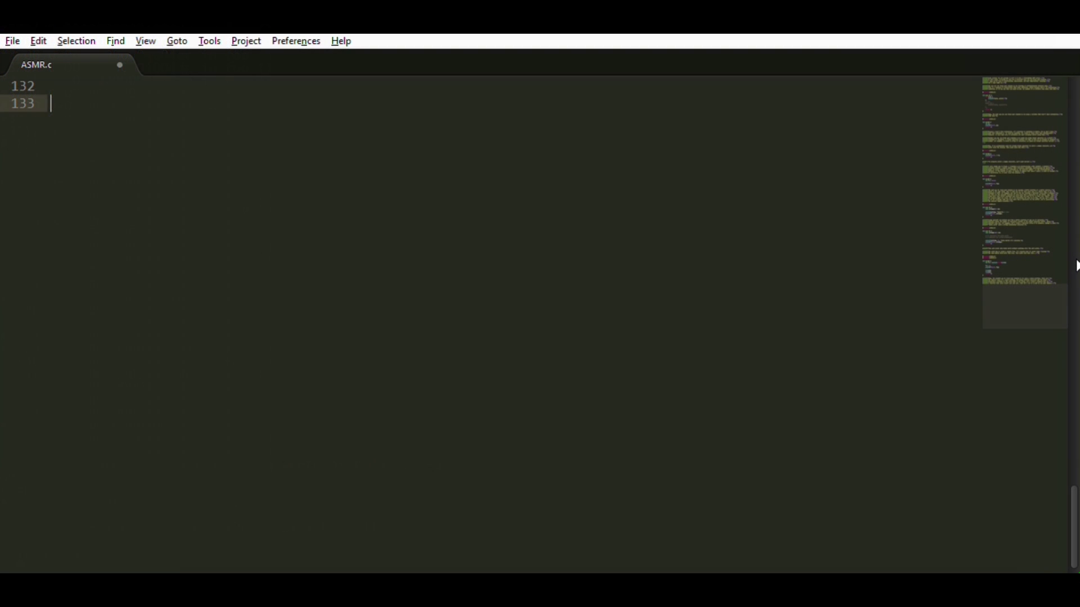
text(printf("Okay)
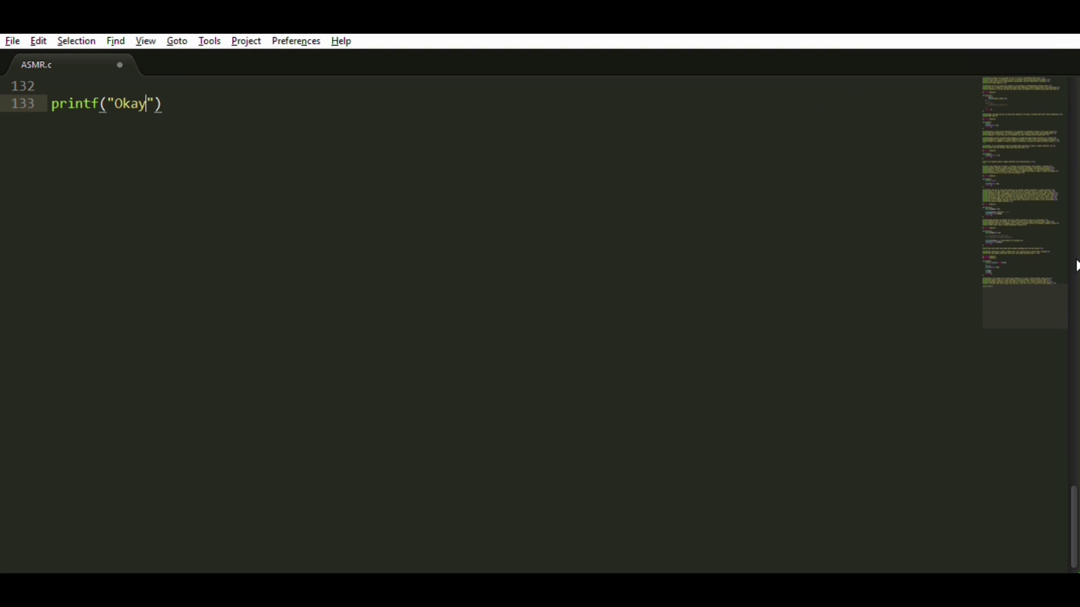
text(, onto the last bug, which i)
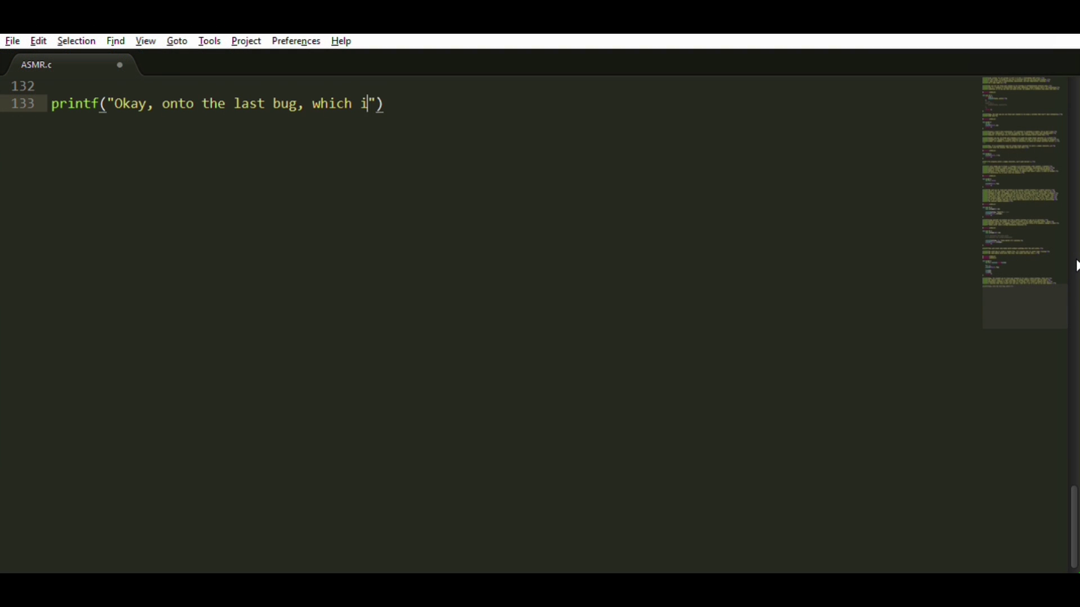
text(s referencing a block of )
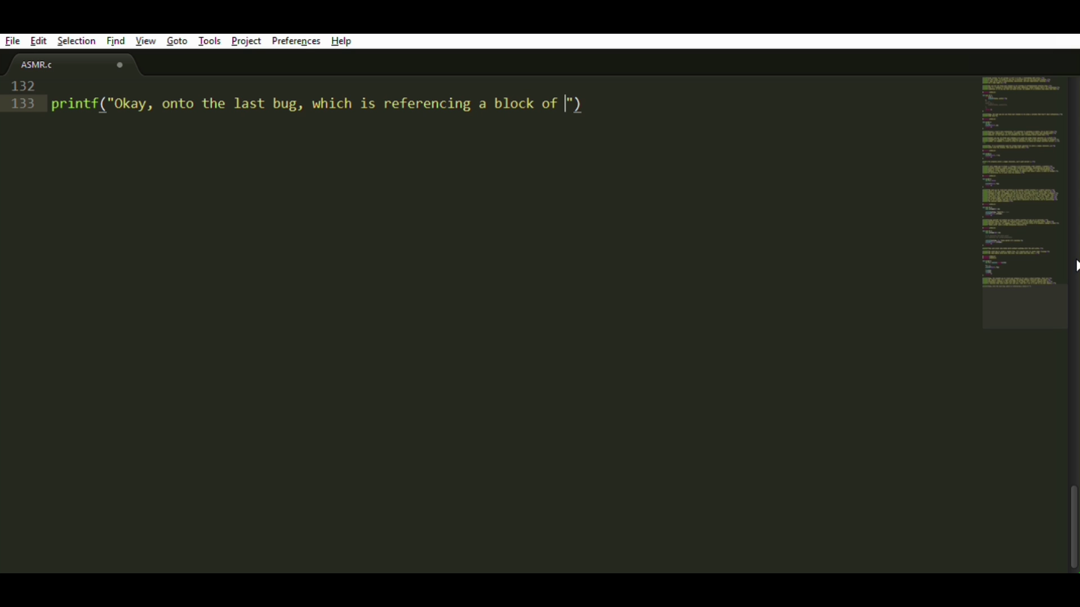
text(memory that has already been f)
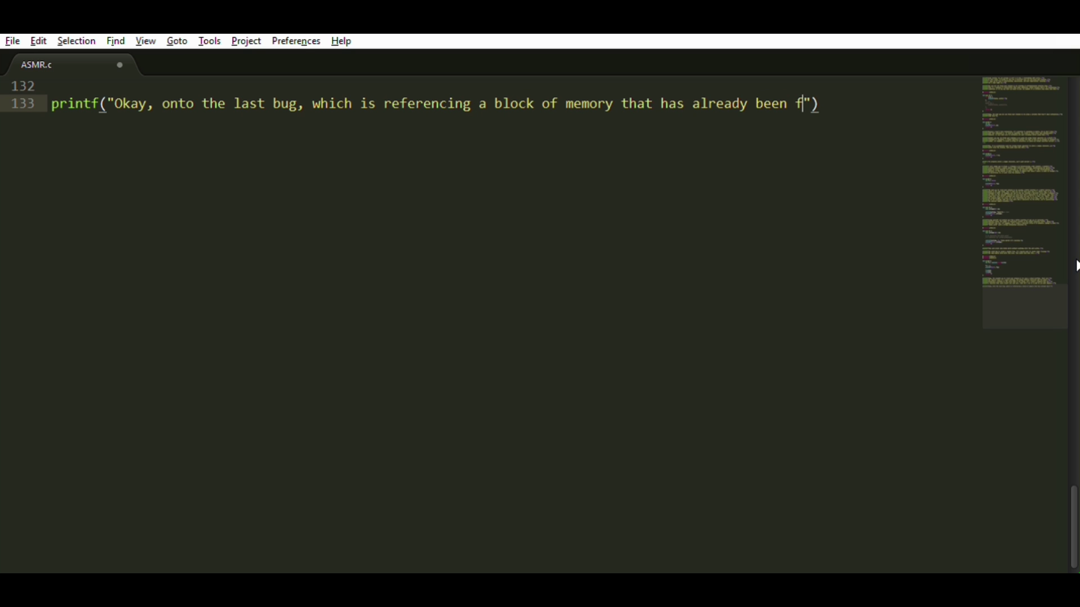
text(reed up.\n)
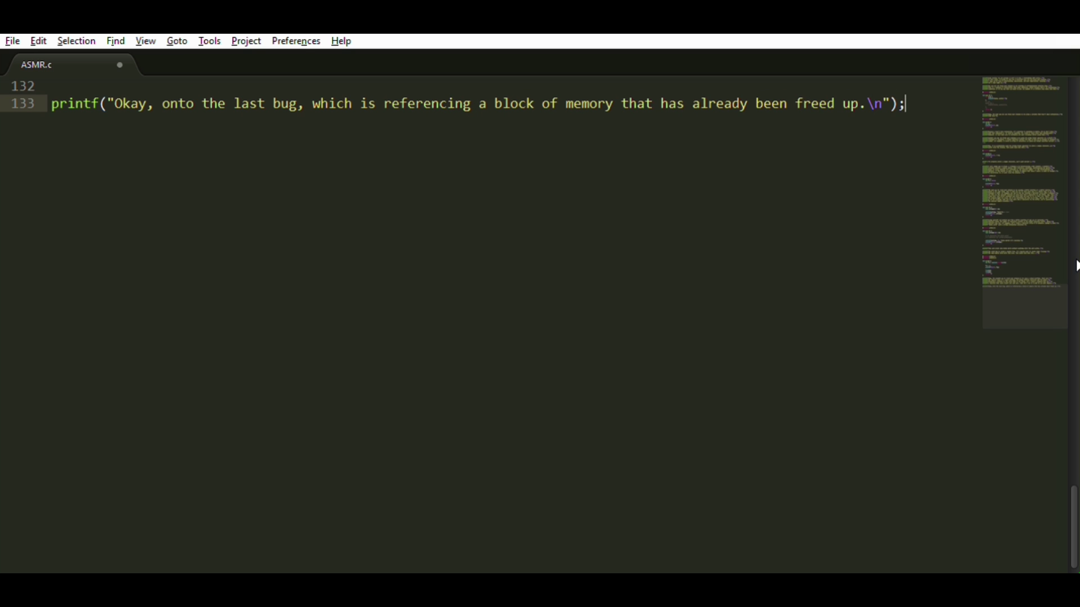
Add printf narration introducing the last bug: allocate an int, set 3, print, free, print again.
key(Return)
text(printf("Let's take a l)
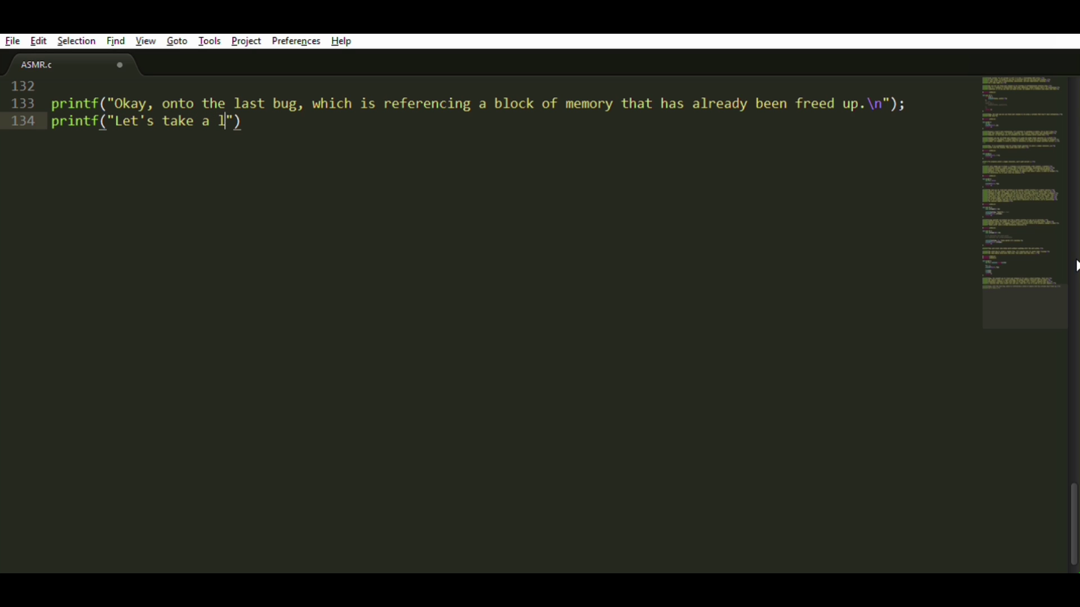
text(ook at an example. We)
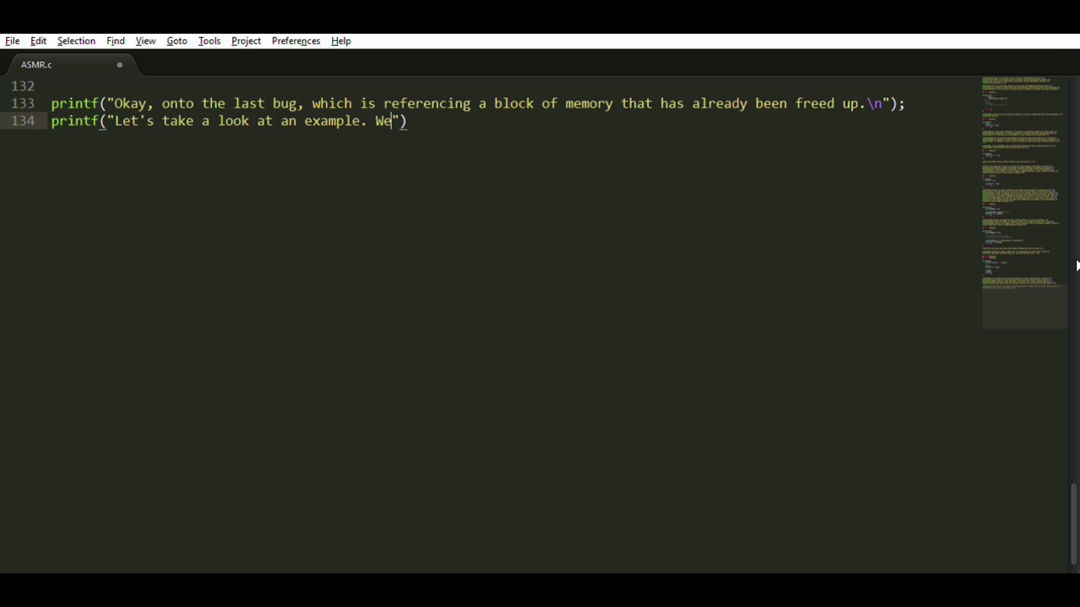
text('re going to allocate eno)
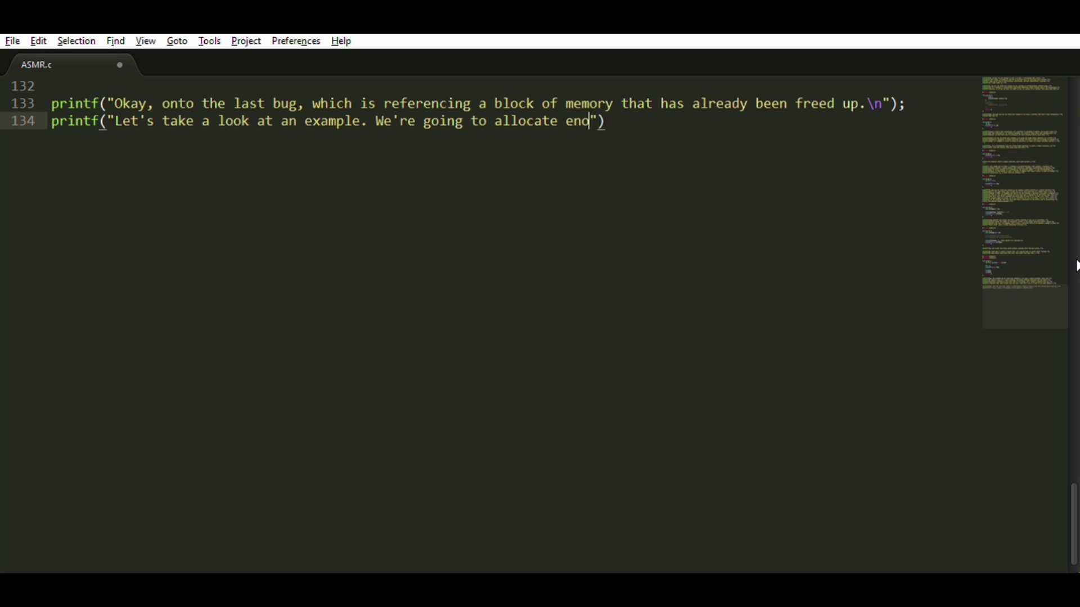
text(ugh memory for one integer. Then we're\n"))
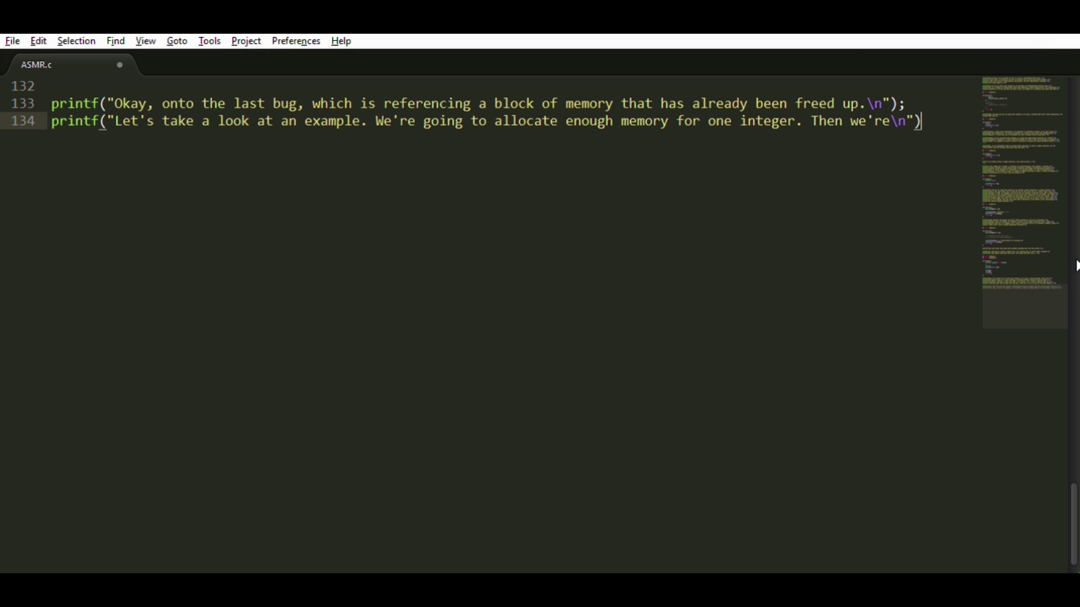
text(;)
key(Return)
text(printf("g)
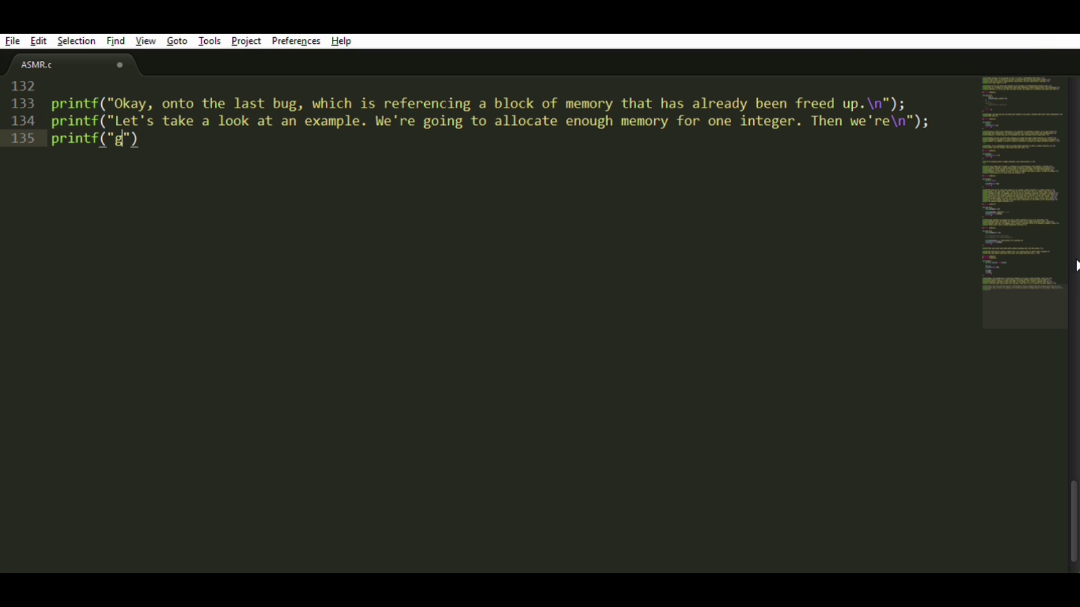
text(oing )
text(to initialize the inte)
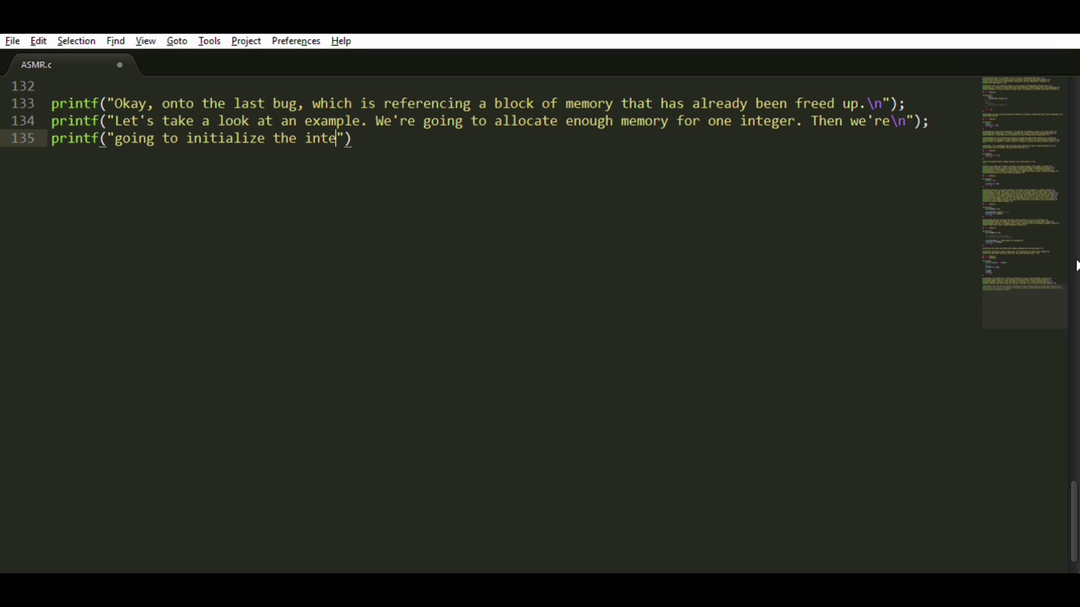
text(ger to 3, print it, and )
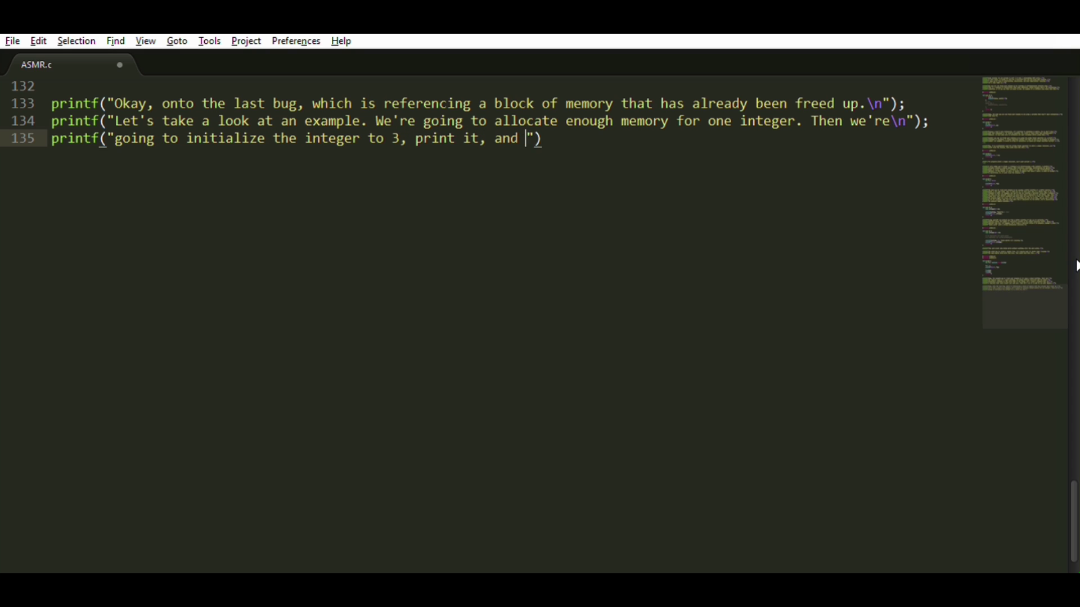
text(finally free it. The)
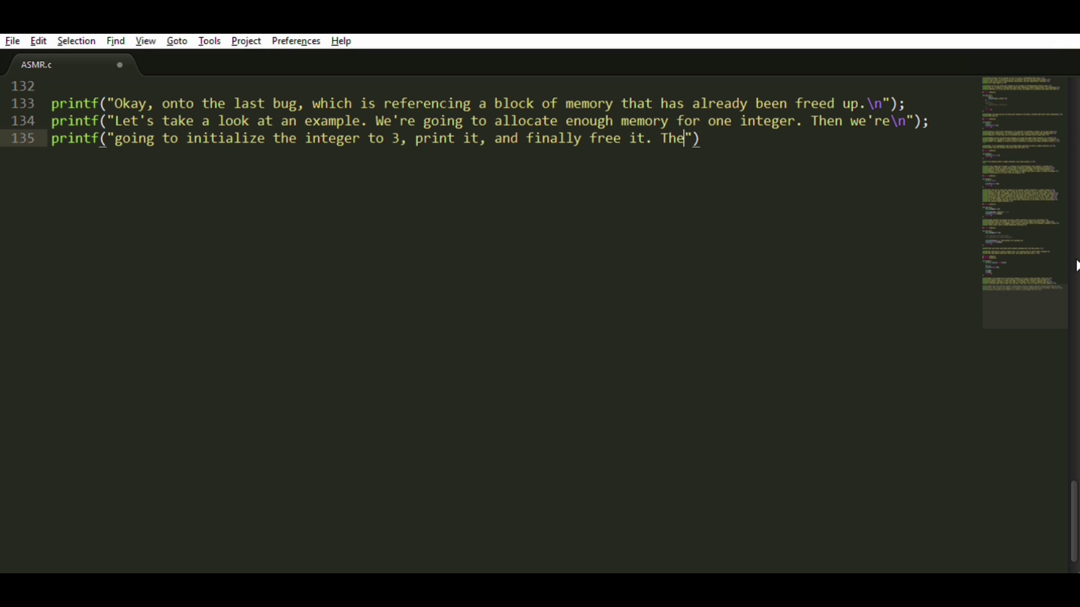
text(n after we've freed it, we\n)
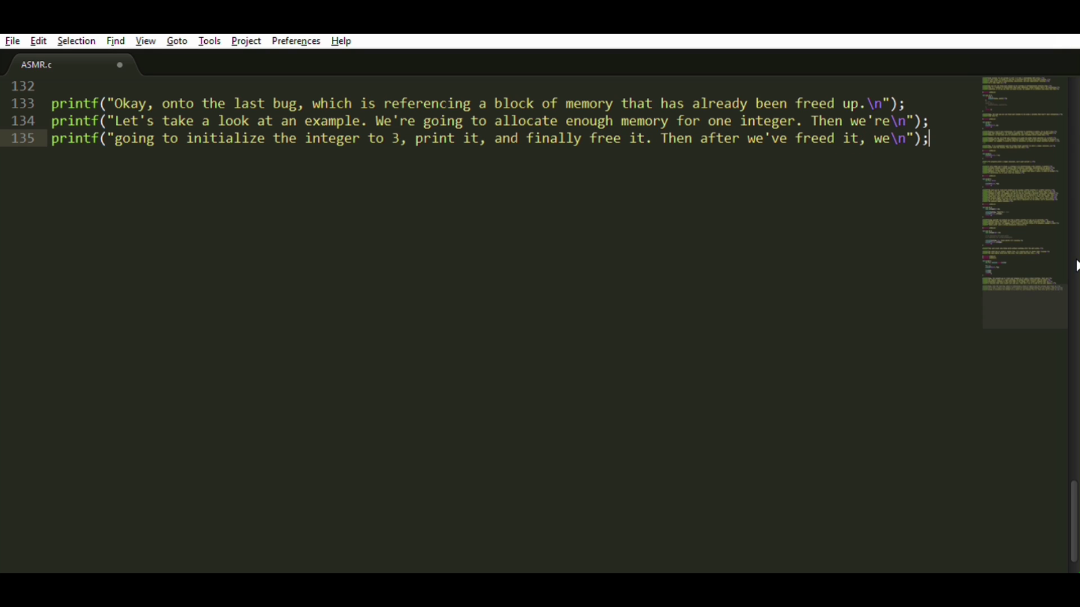
key(Return)
text(intf("are going to attempt )
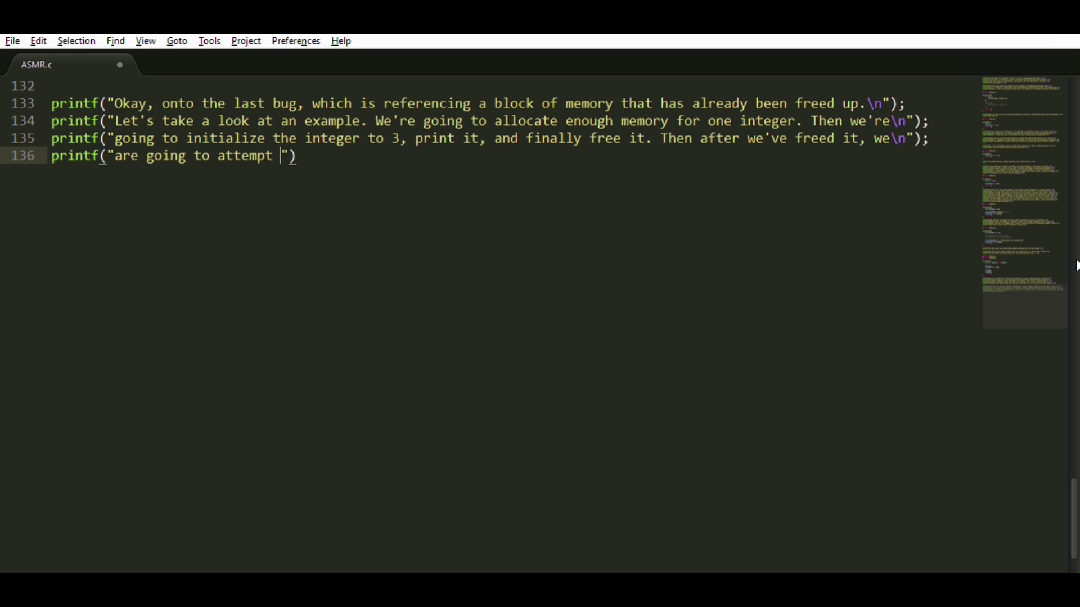
text(to print it again.\n");)
key(Return)
key(Return)
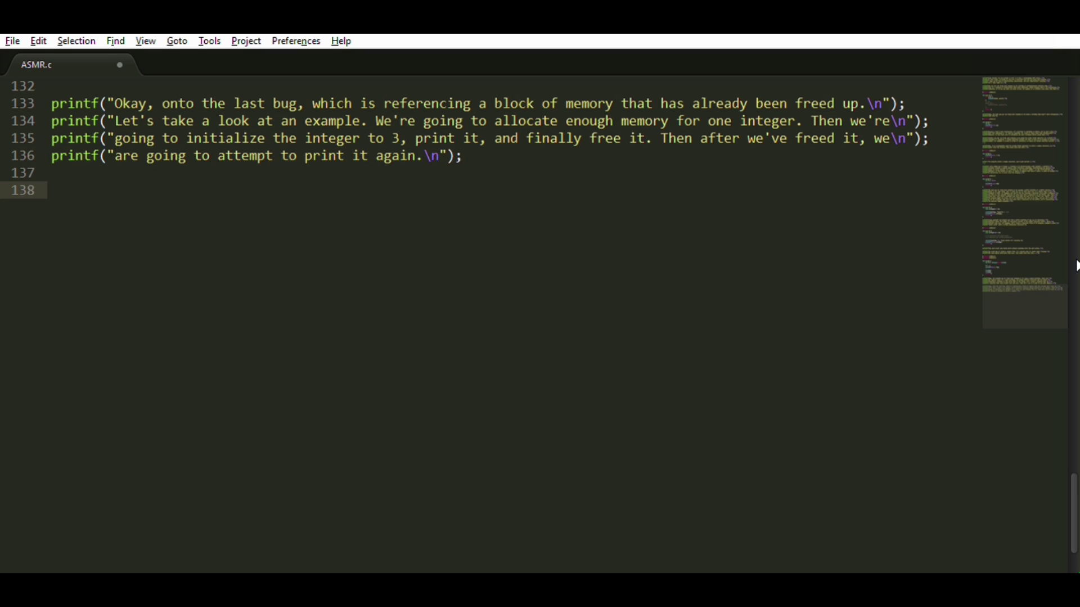
text(#include <stdio.h>)
Write stdio.h/stdlib.h includes and a main that mallocs *x, sets 3, prints, frees, reprints, returns 0.
key(Return)
text(#include)
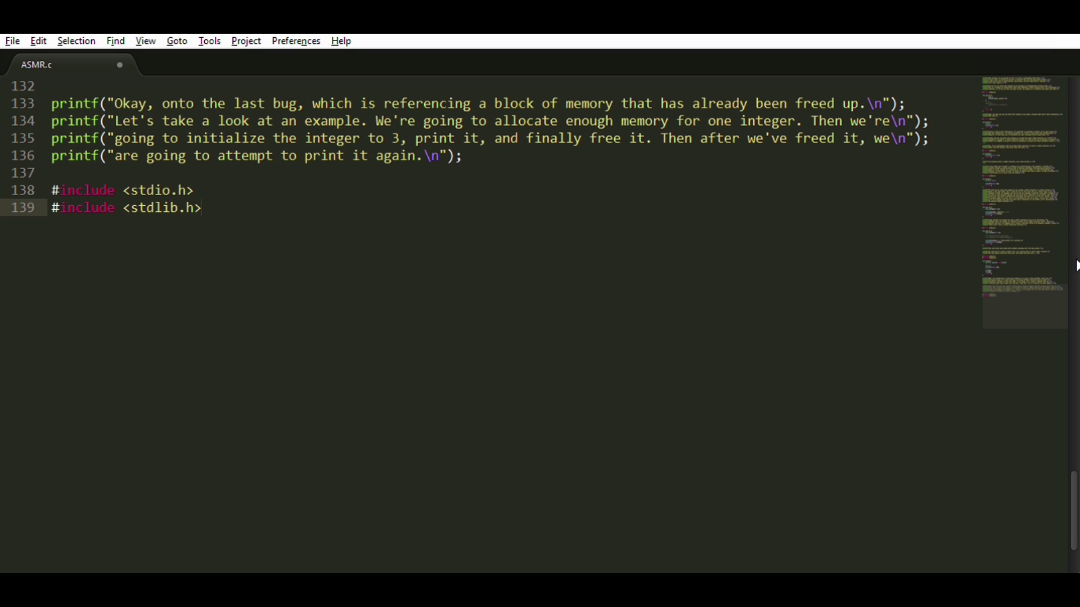
key(Return)
key(Return)
text(n() {)
key(Return)
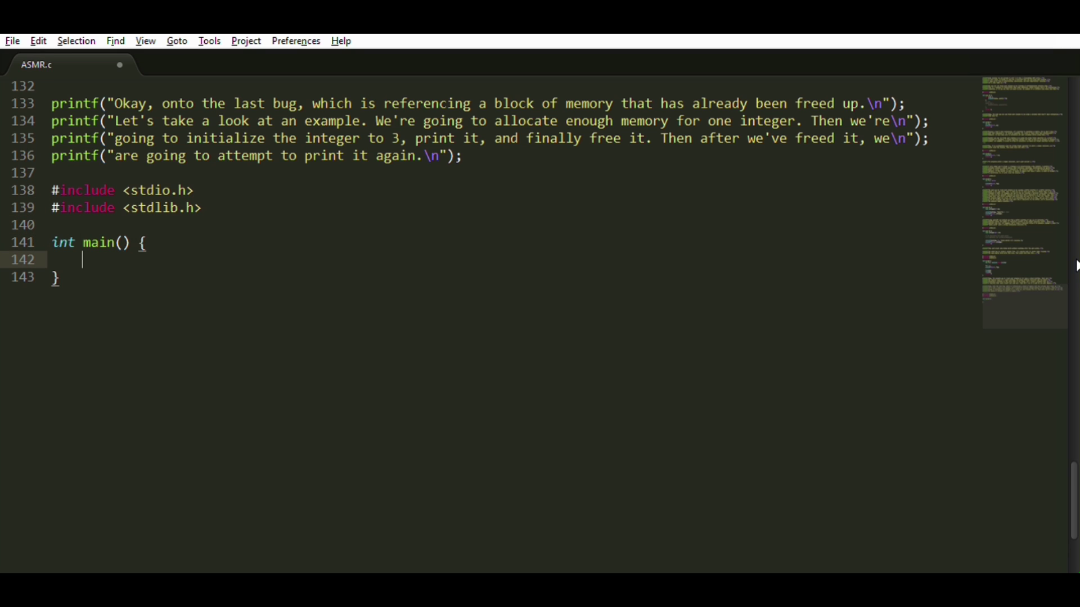
text(int *x = malloc(s)
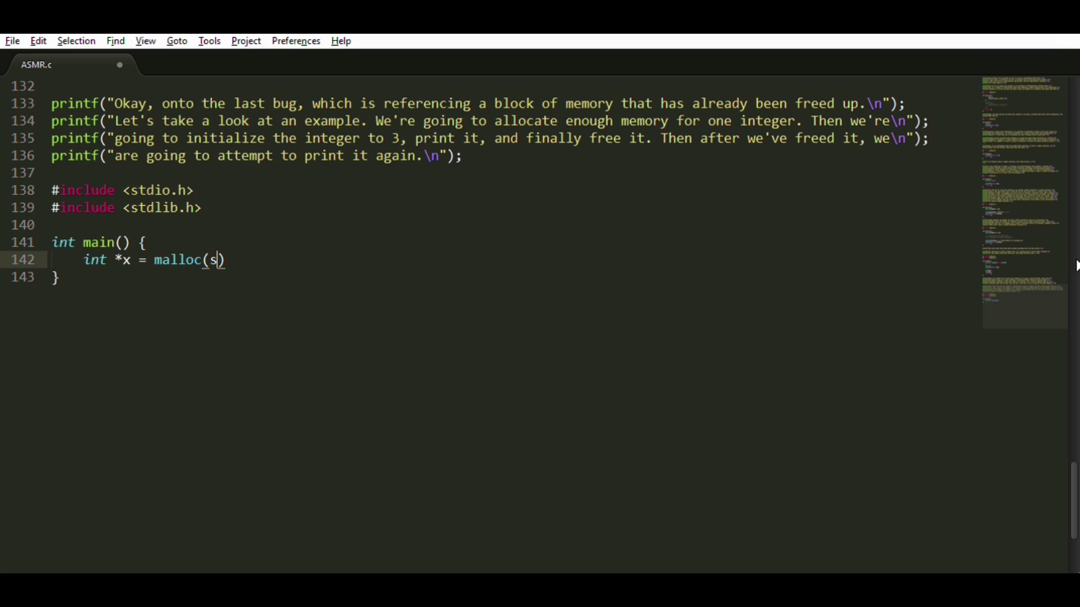
text(izeof(int))
key(Return)
key(Return)
text(*)
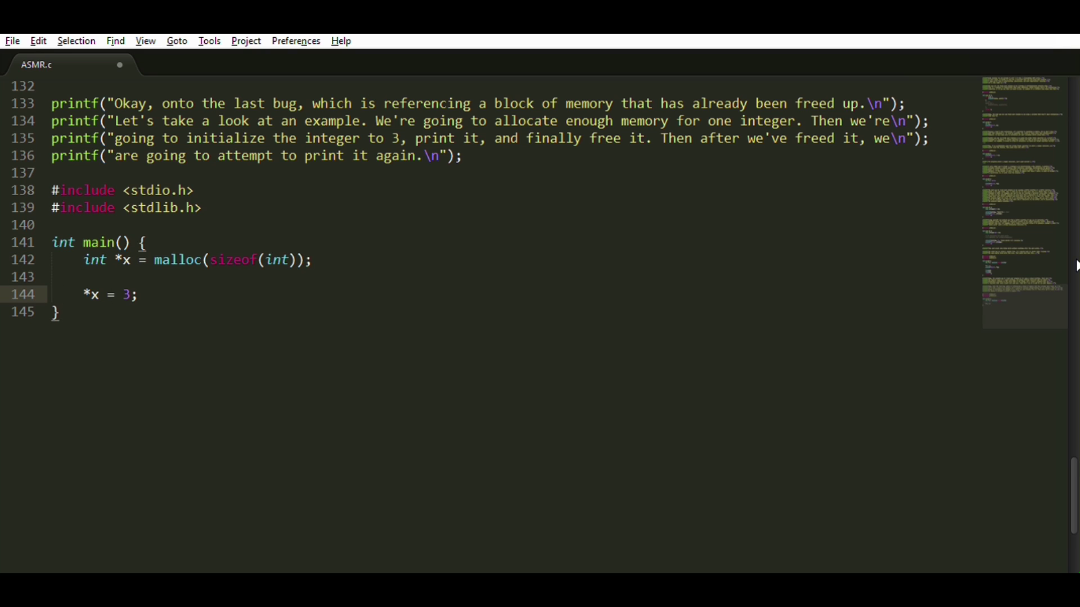
key(Return)
text(printf("%d\n", *x);)
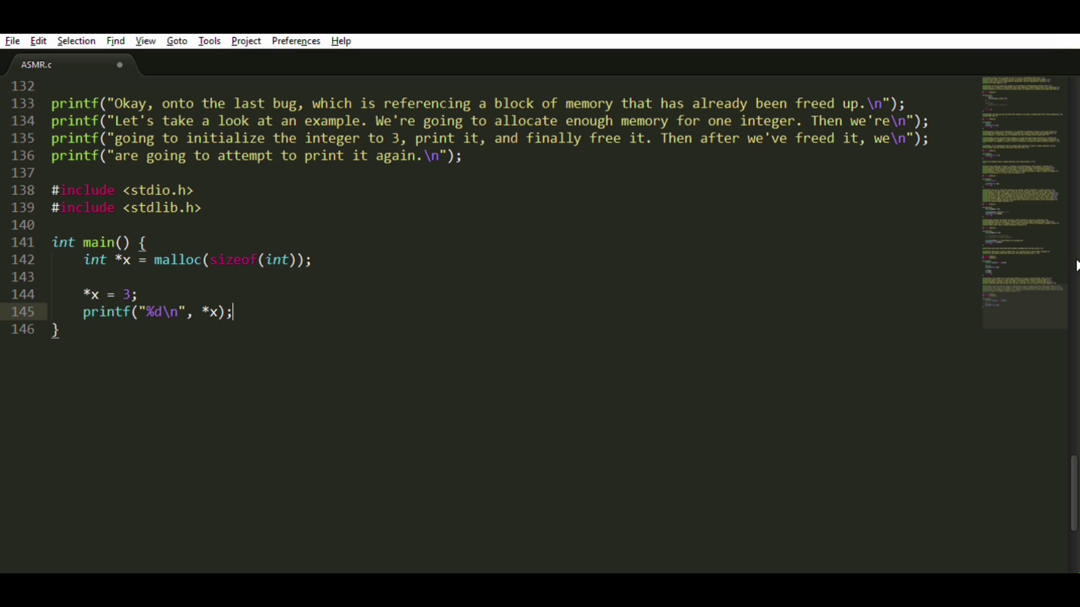
key(Return)
text(free(x);)
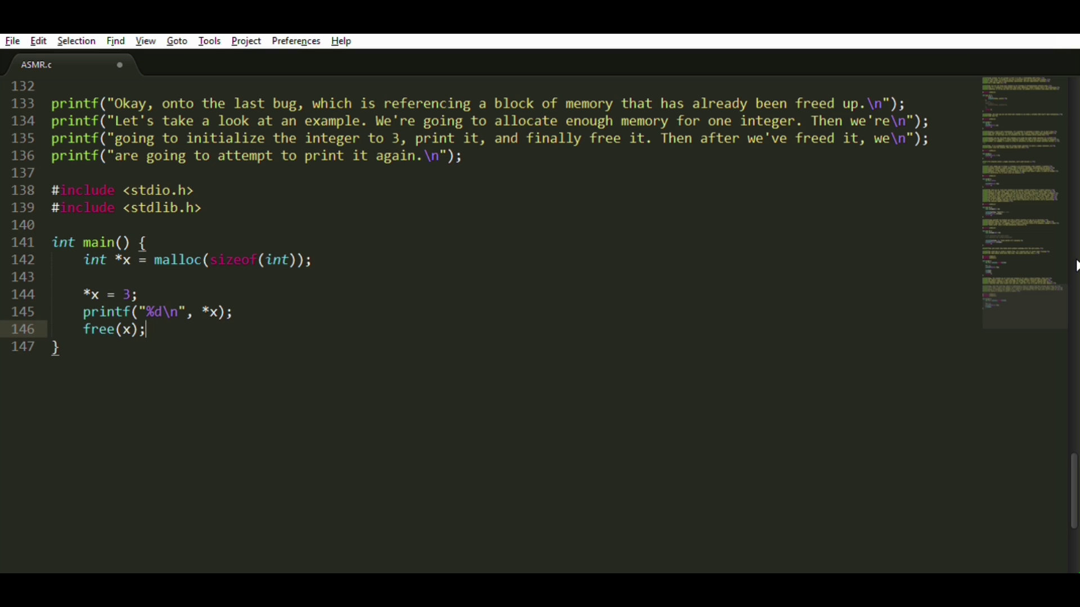
key(Return)
text(printf("%d\n", *x);)
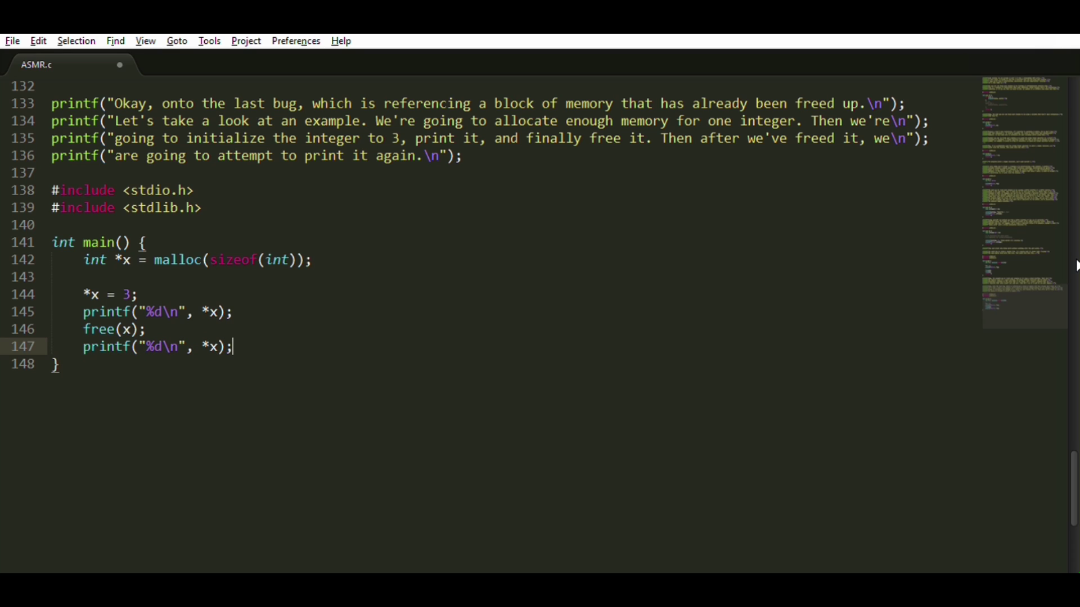
key(Return)
text(return 0)
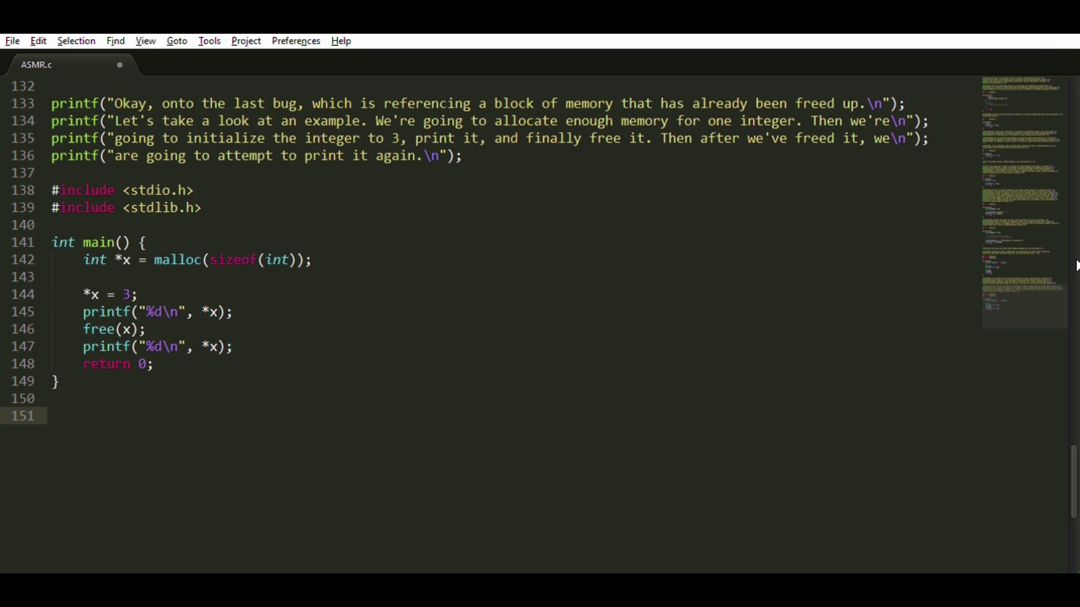
text(("Okay, that's al)
text(l I ha)
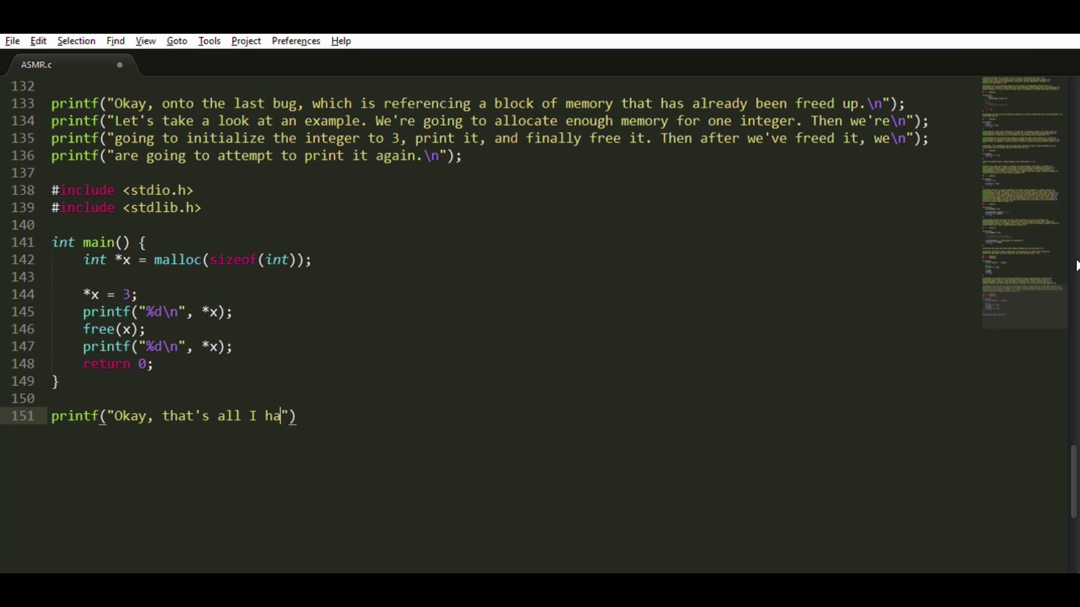
text(ve for this video. I hop)
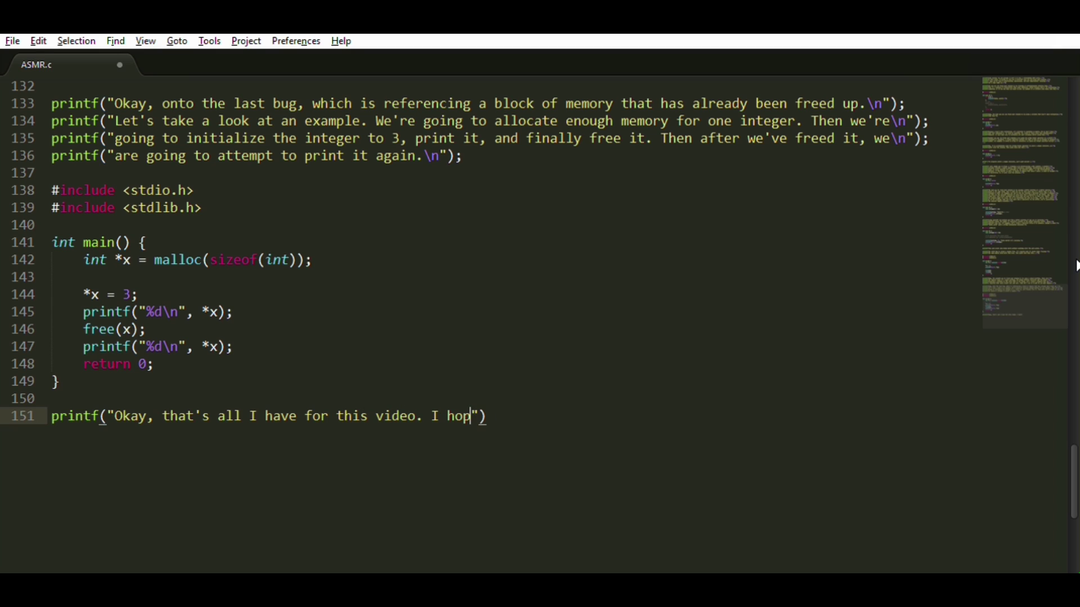
text(e you've learned what not)
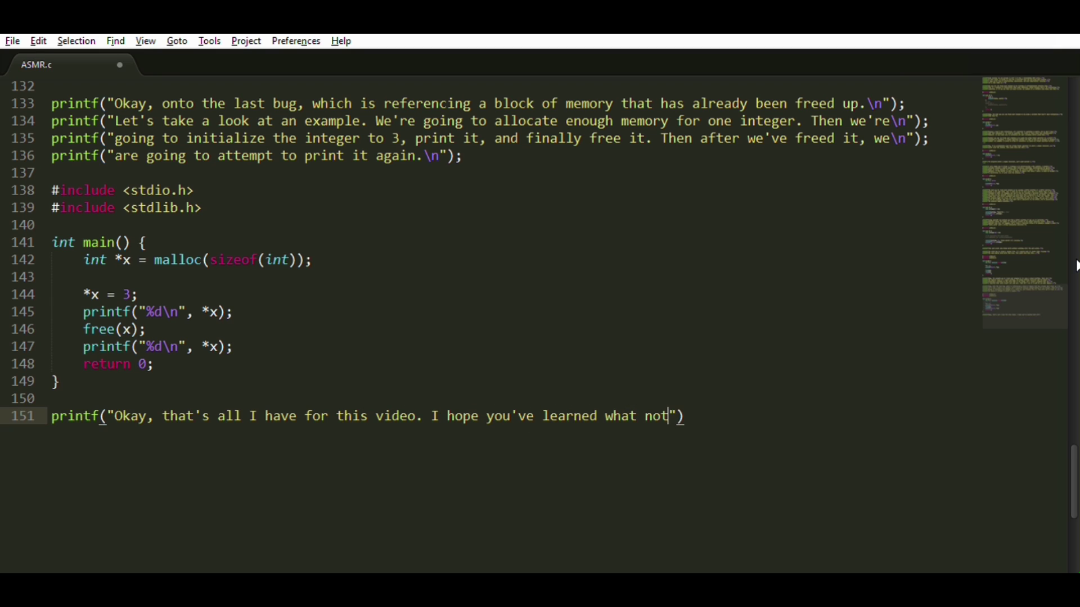
text( to do with your ");)
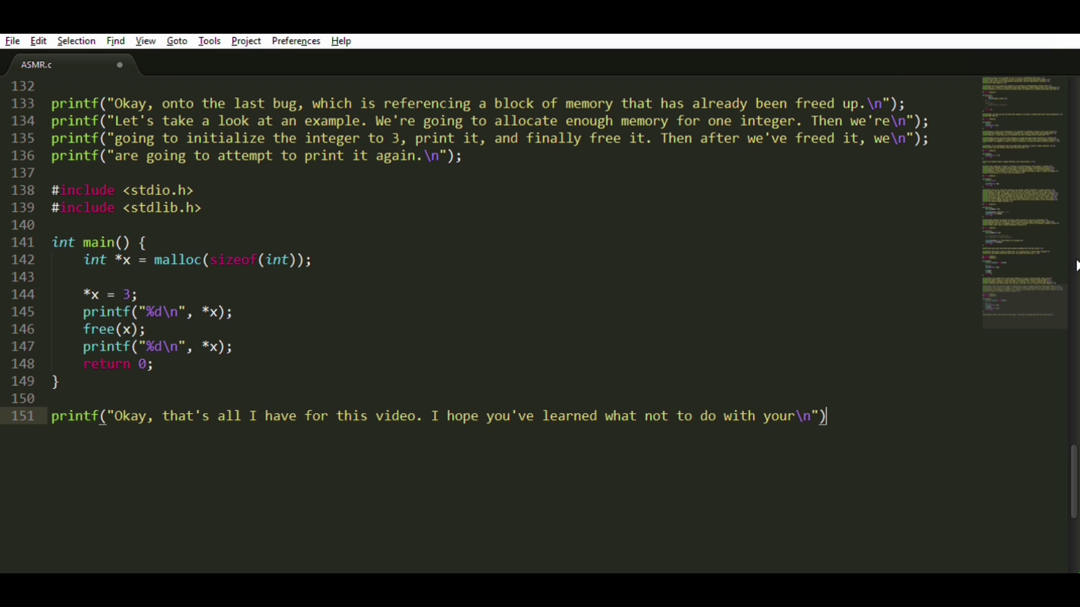
Add five goodbye printf lines wishing restful sleep or a relaxing day, ending with "Bye!".
key(Return)
text(printf("C code. I'm sure there are many)
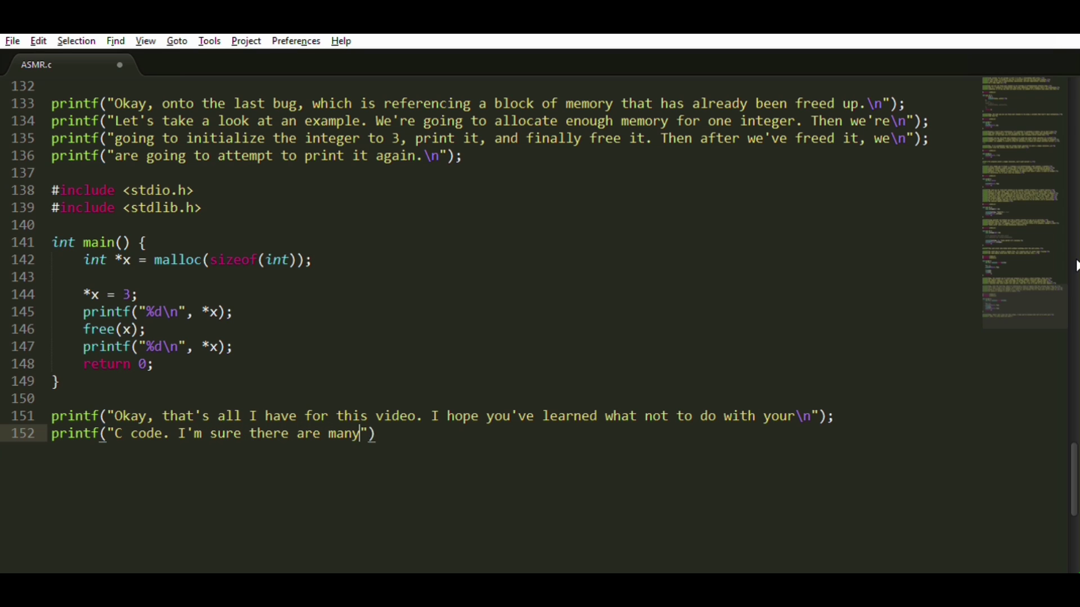
text( other ways to break your progra)
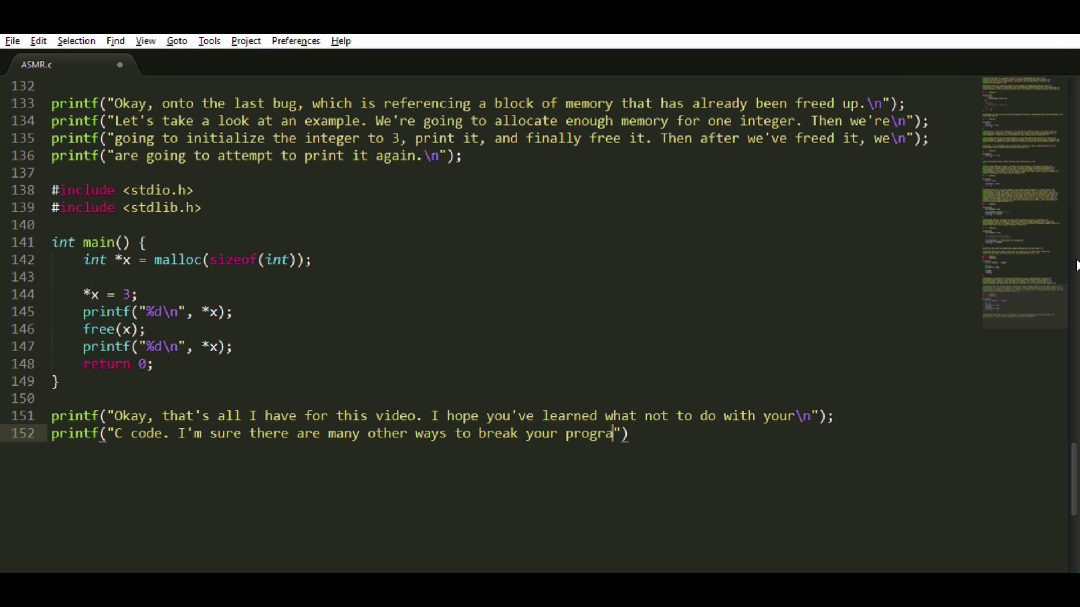
text(m, but these)
key(BackSpace)
text(are)
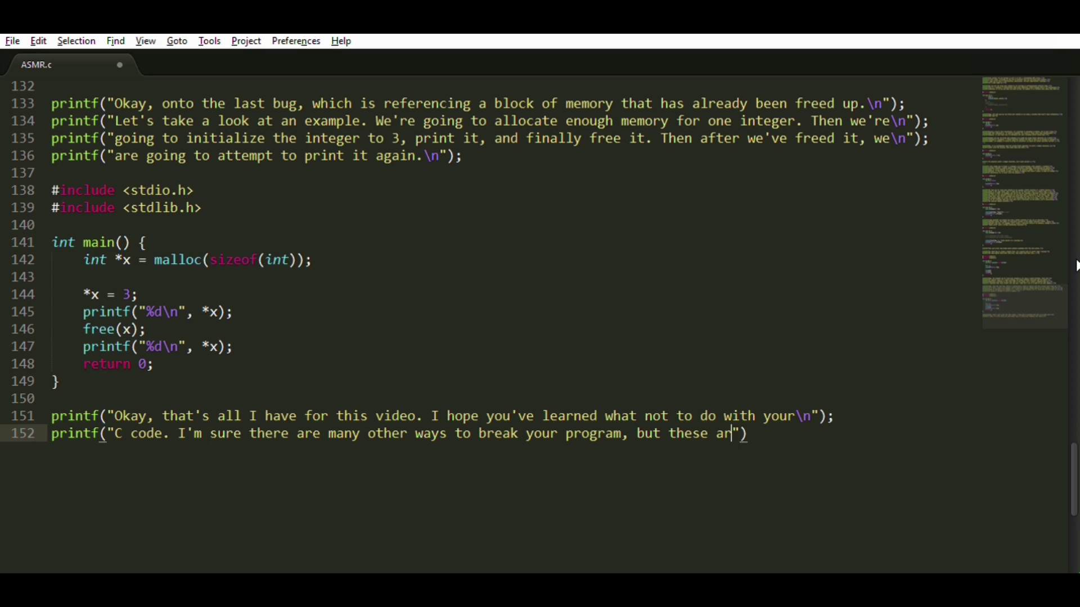
text( just some\n");)
key(Return)
text(printf("of)
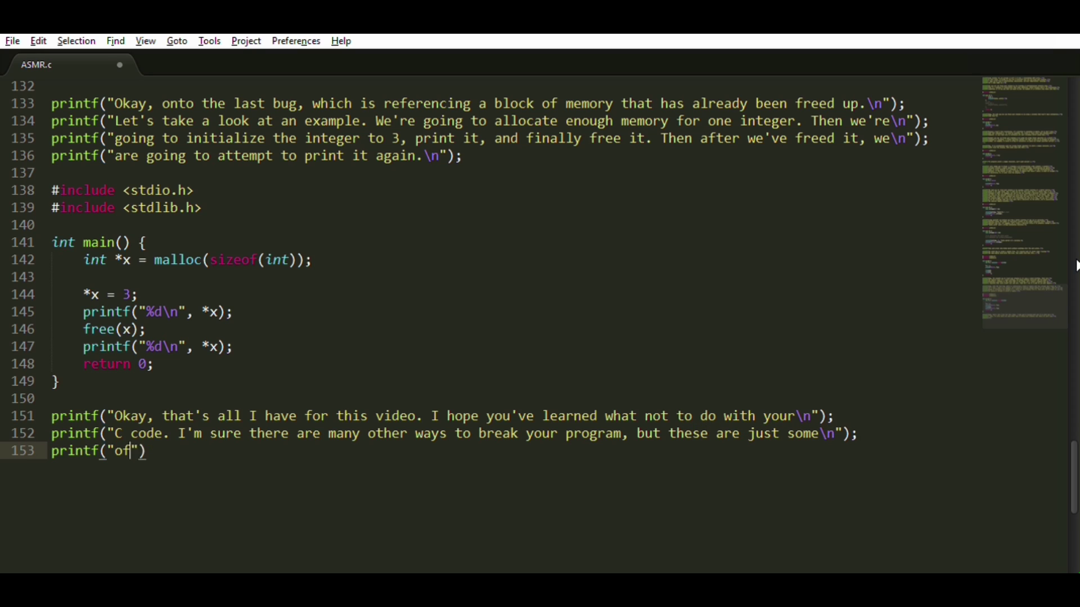
text( the common ones that came to min)
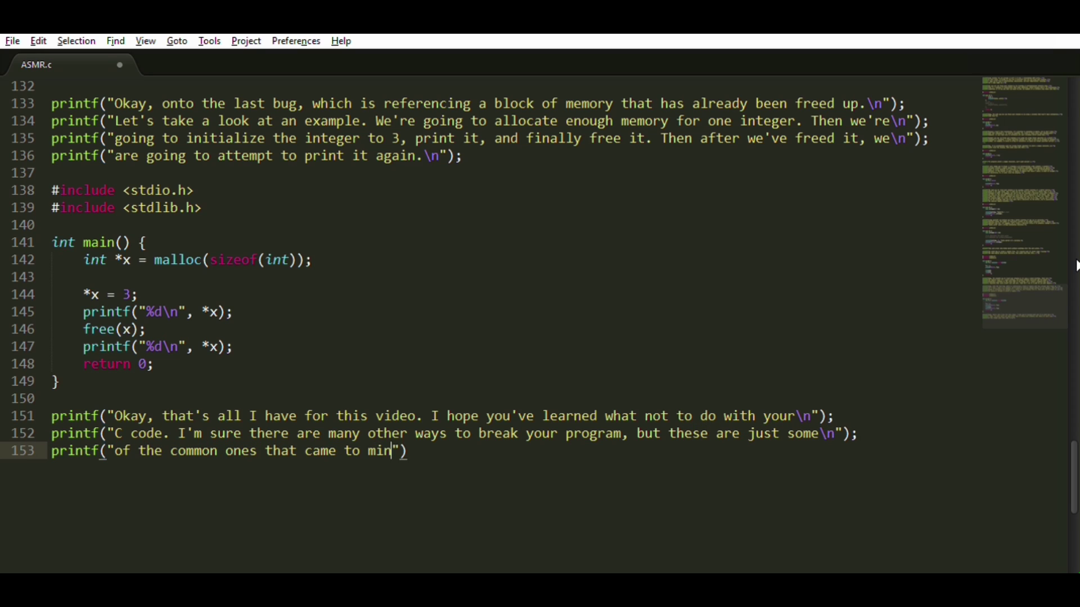
text(d.\n)
key(End)
text(;)
key(Return)
key(Return)
text(printf()
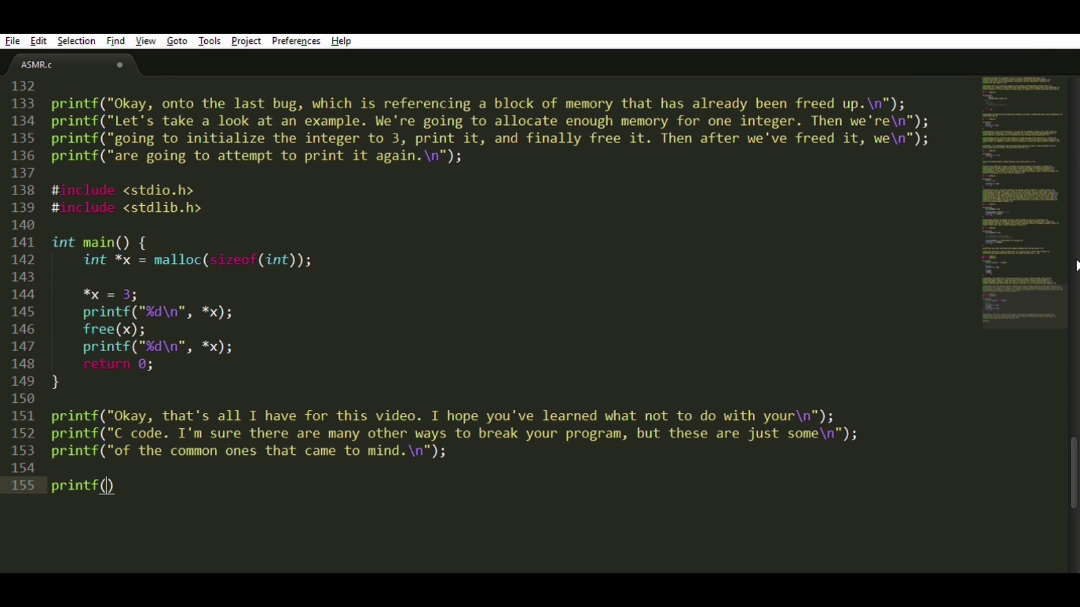
text("I wish you restful sleep or if yo)
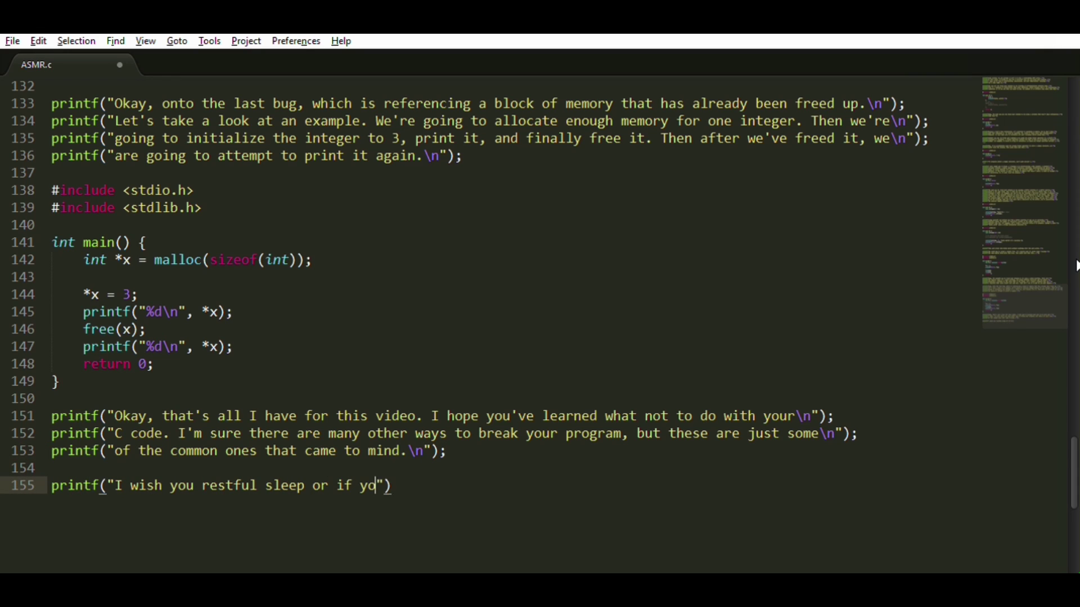
text(u're not heading off to bed, then I wish you a relaxing\n)
key(End)
text(;)
key(Return)
text(day :). I')
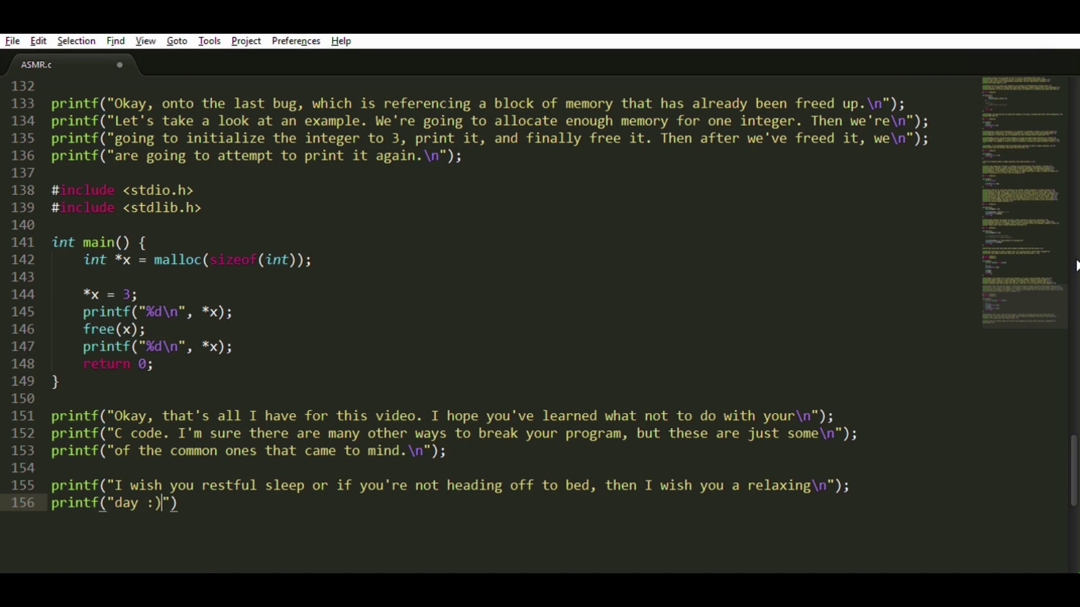
text(ll see you in m)
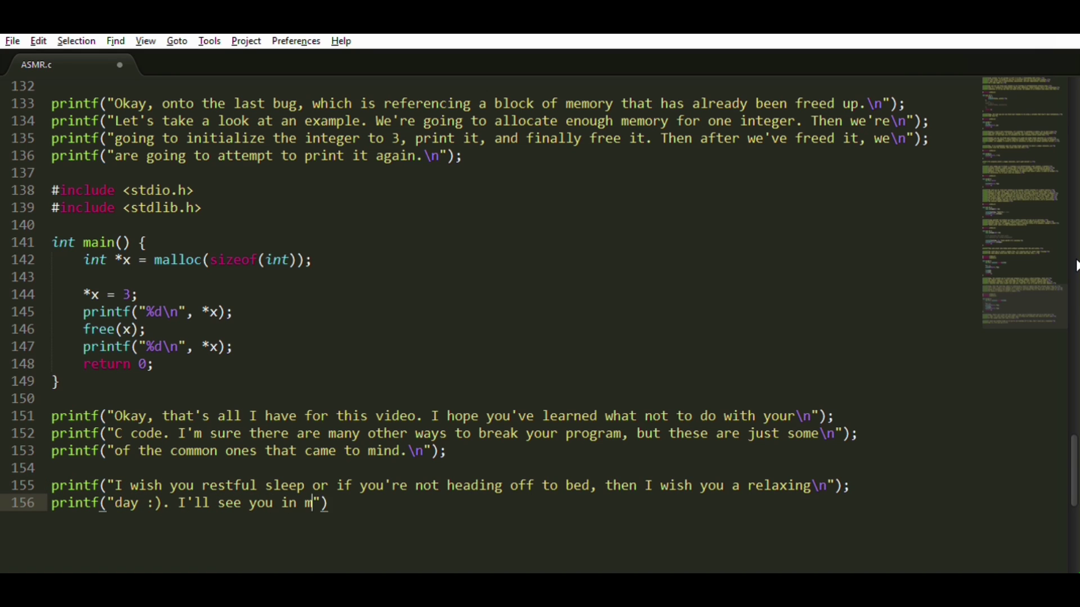
text(y next video. Bye!\n)
key(End)
text(;)
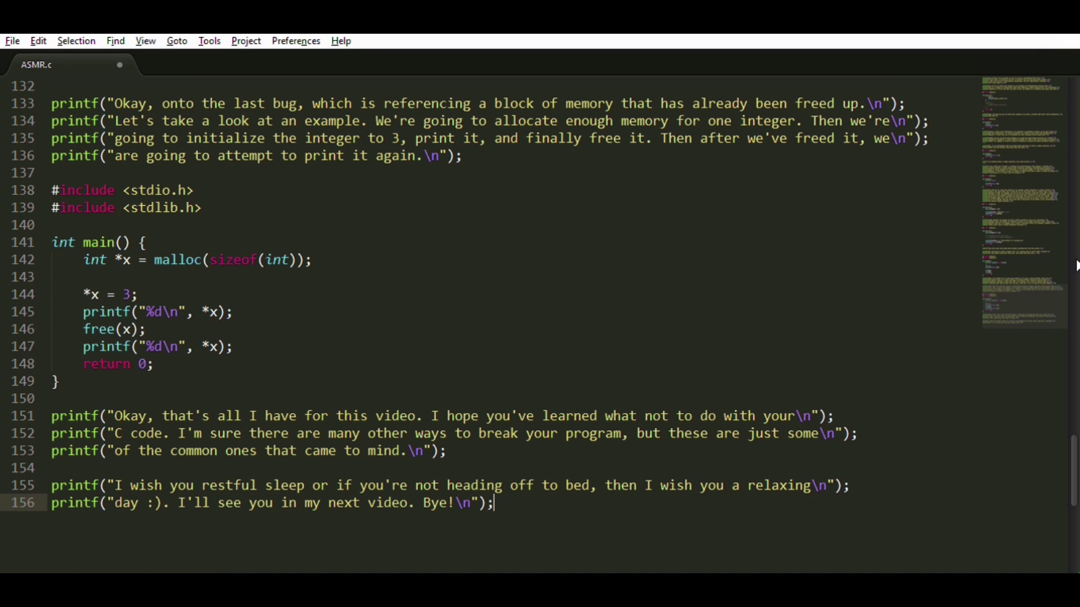